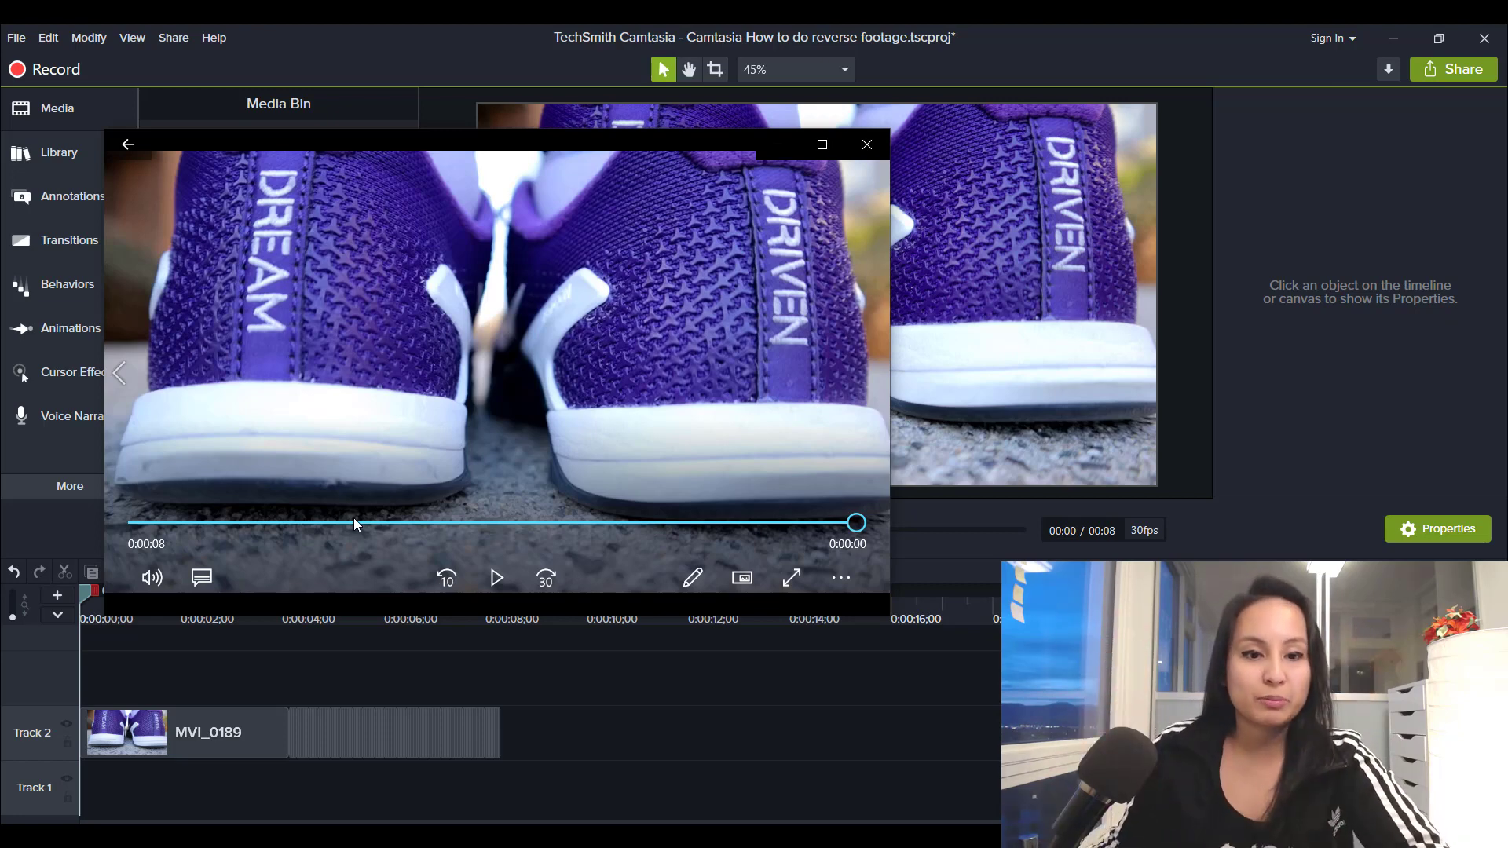
- Play the 8-second Backwards footage video, then replay it once more to its 0:00:08 end
click(497, 579)
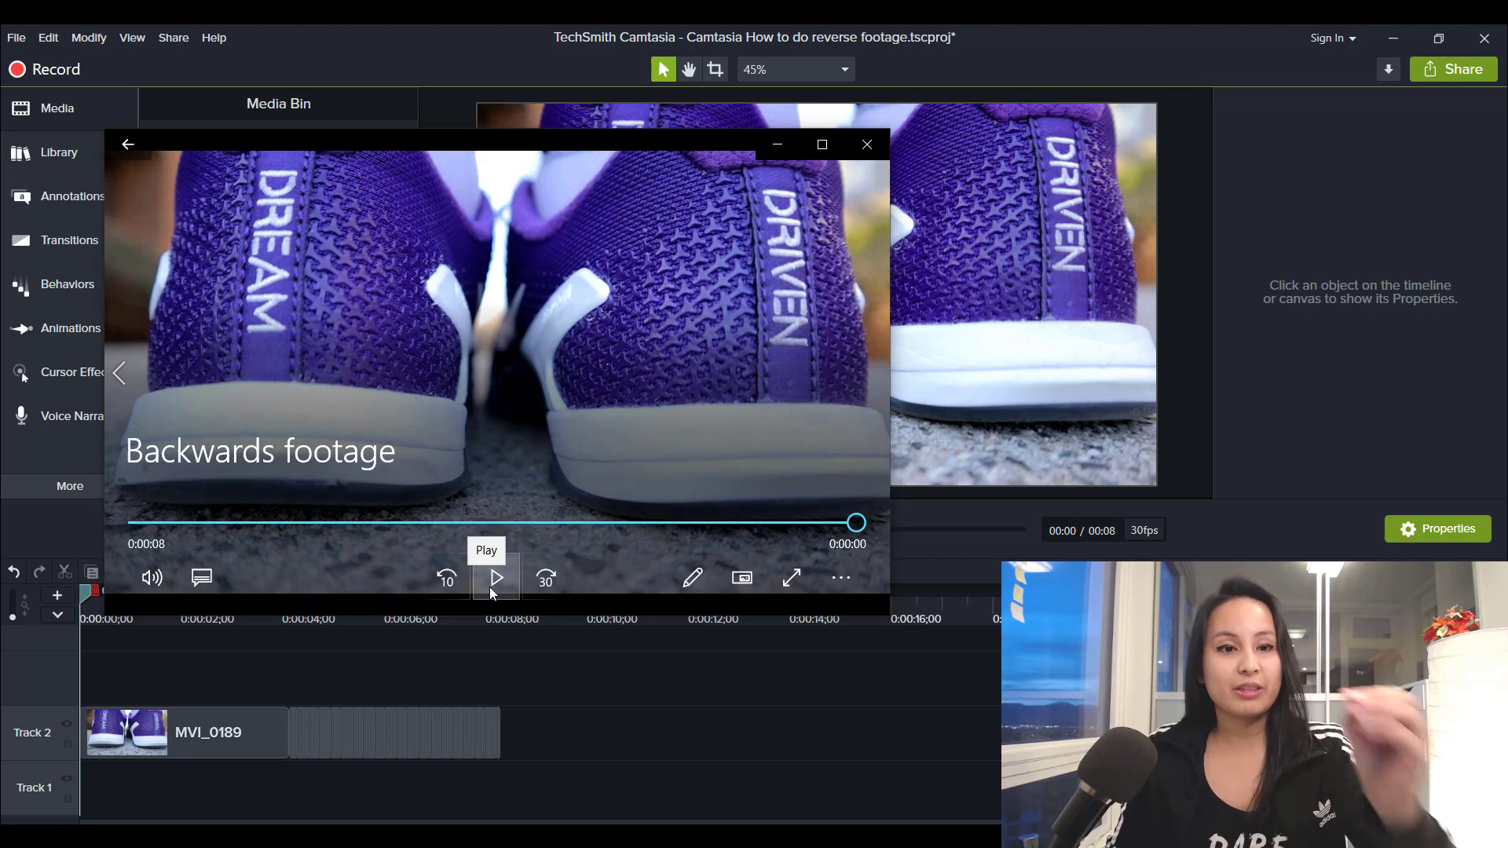
click(492, 590)
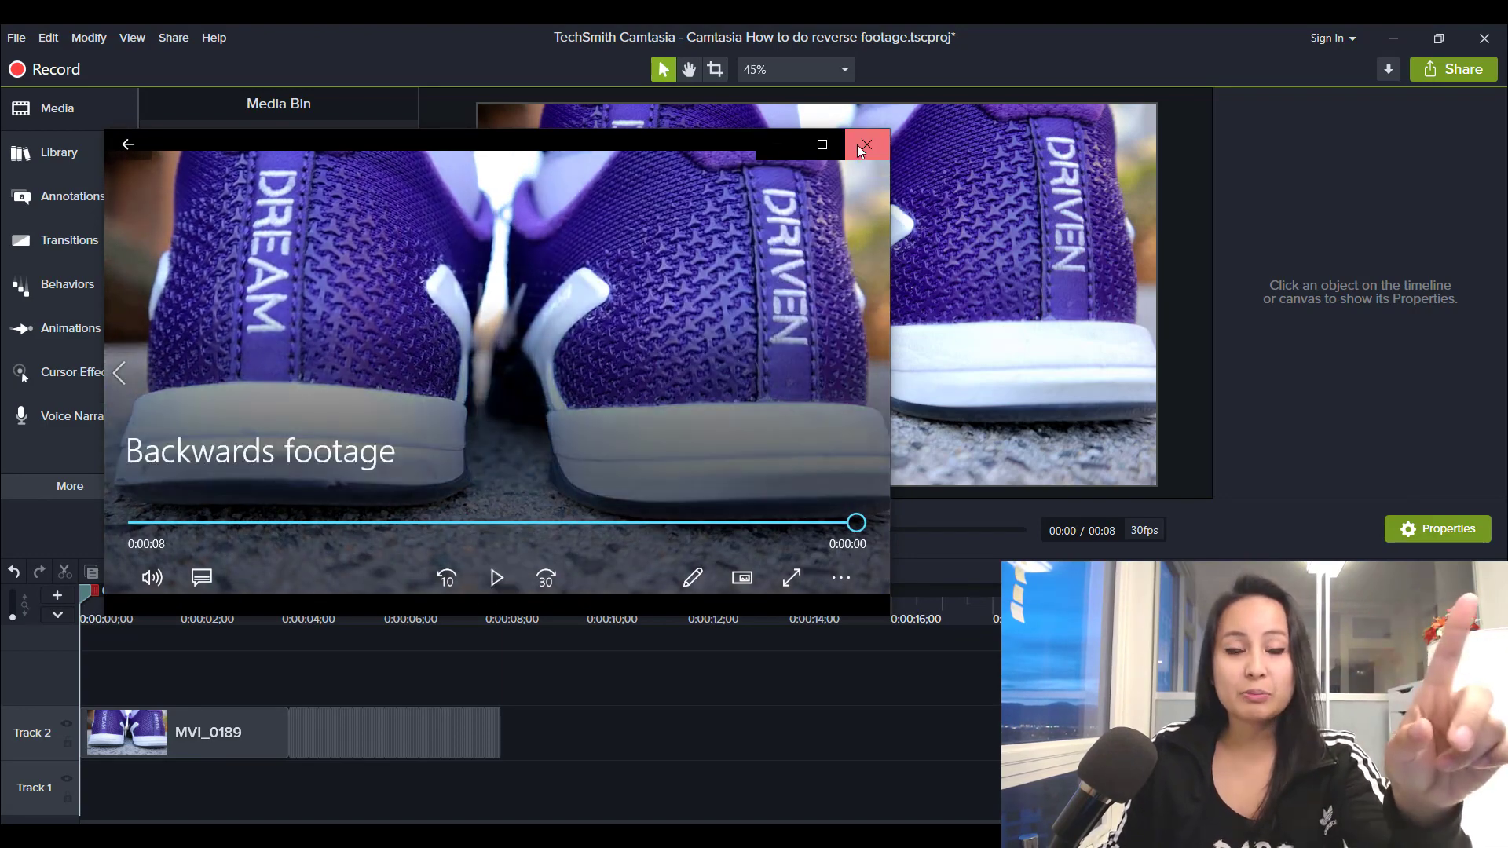
- Close the player and preview the MVI_0189 walking clip from its start, stopping at 0:00:03;29
click(861, 147)
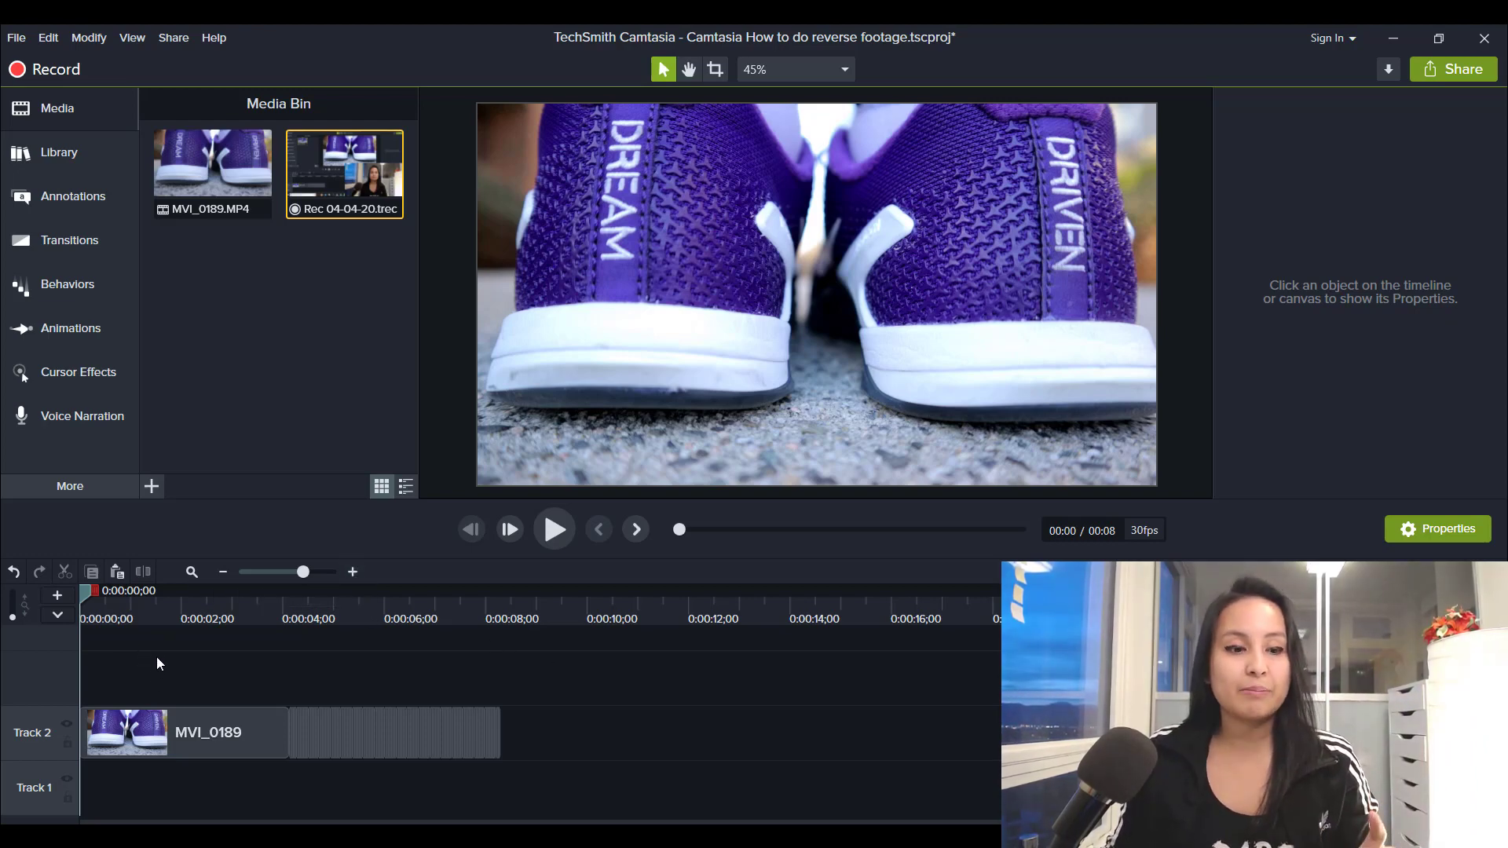
click(155, 605)
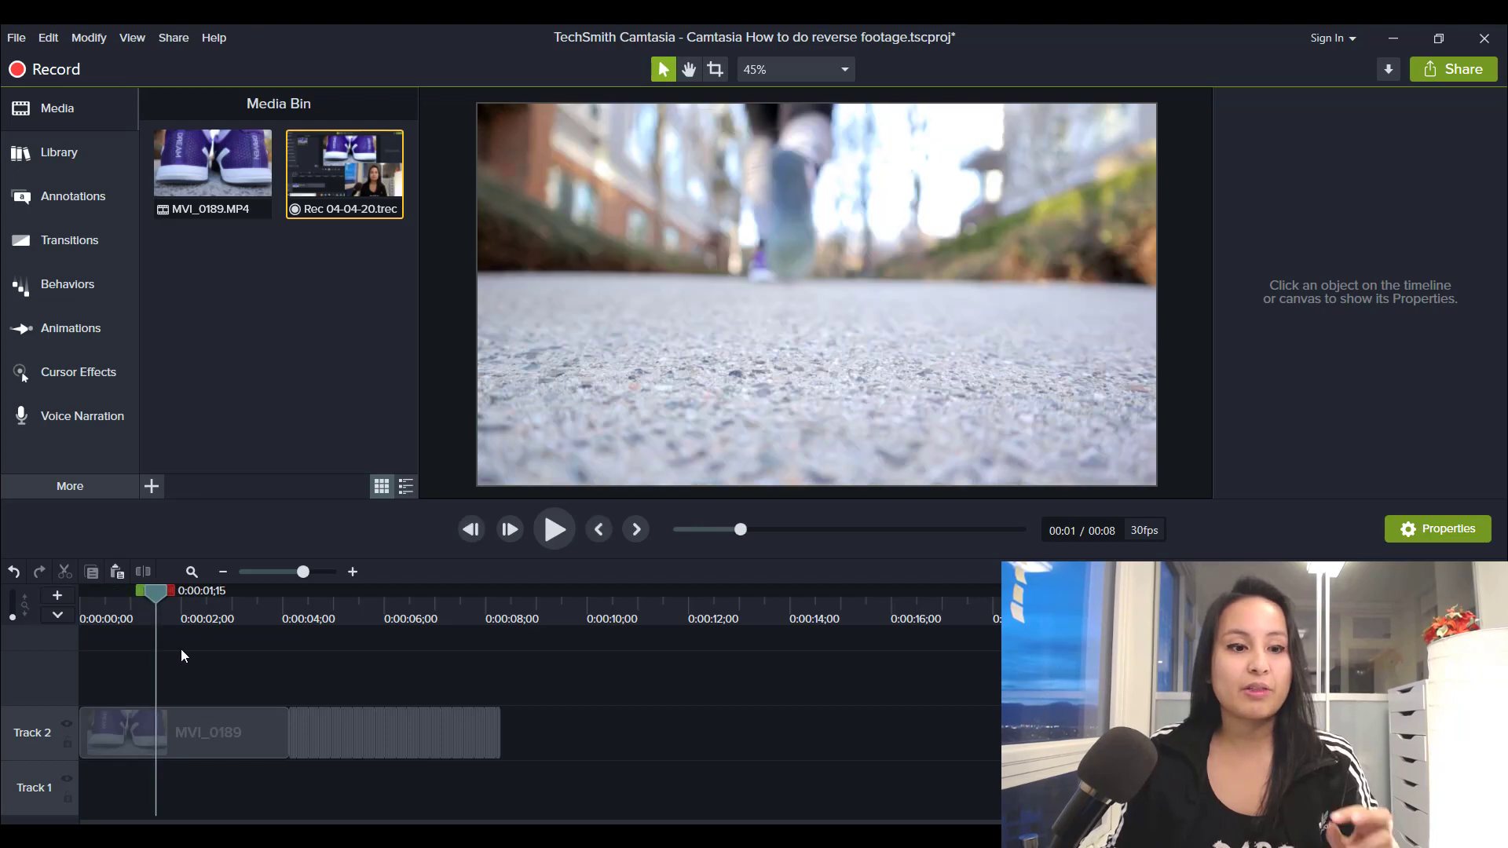
drag(152, 588, 79, 591)
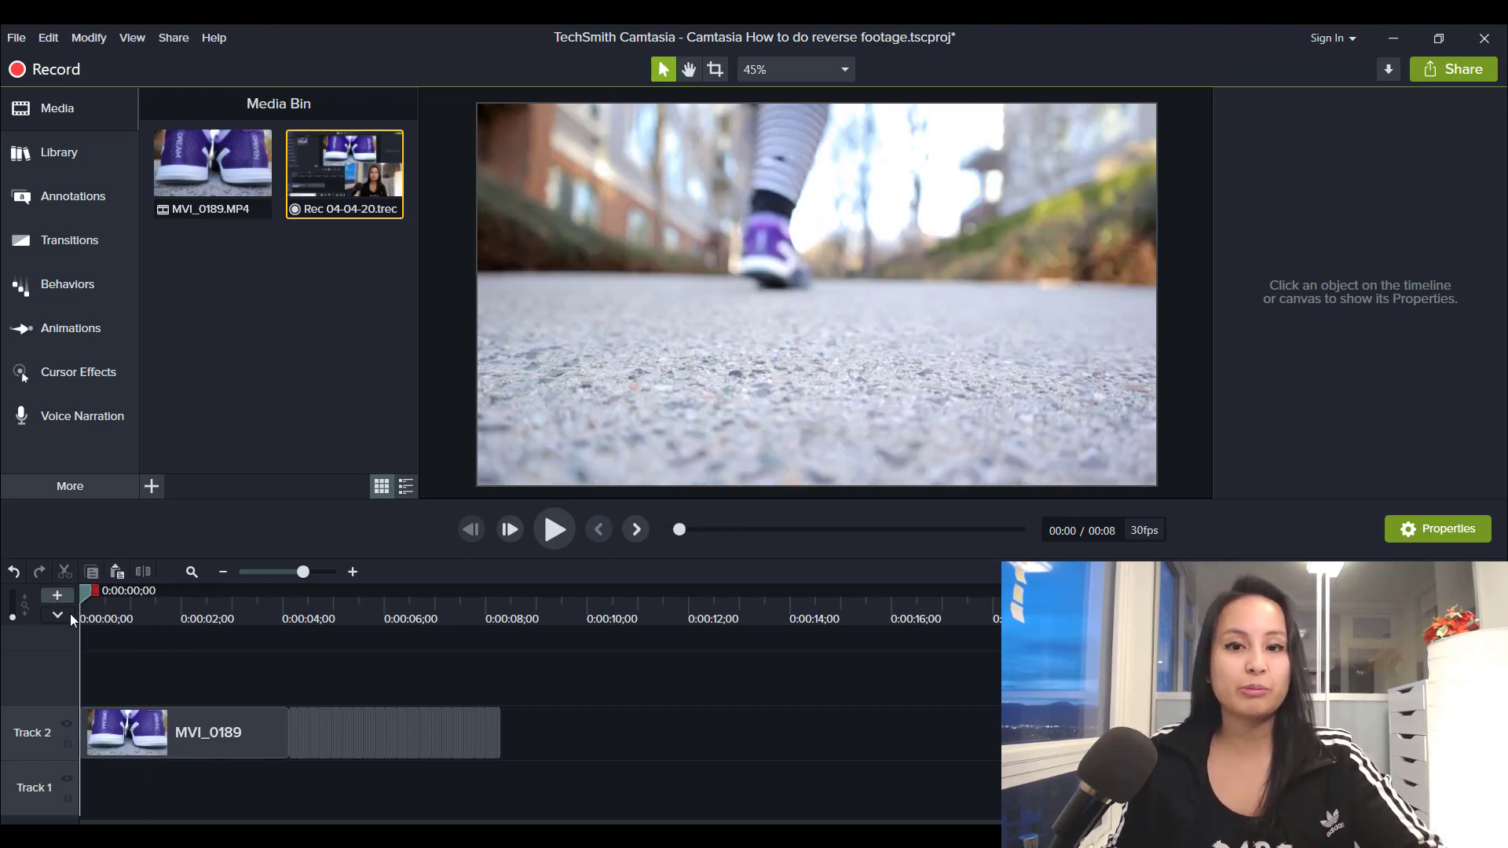
key(space)
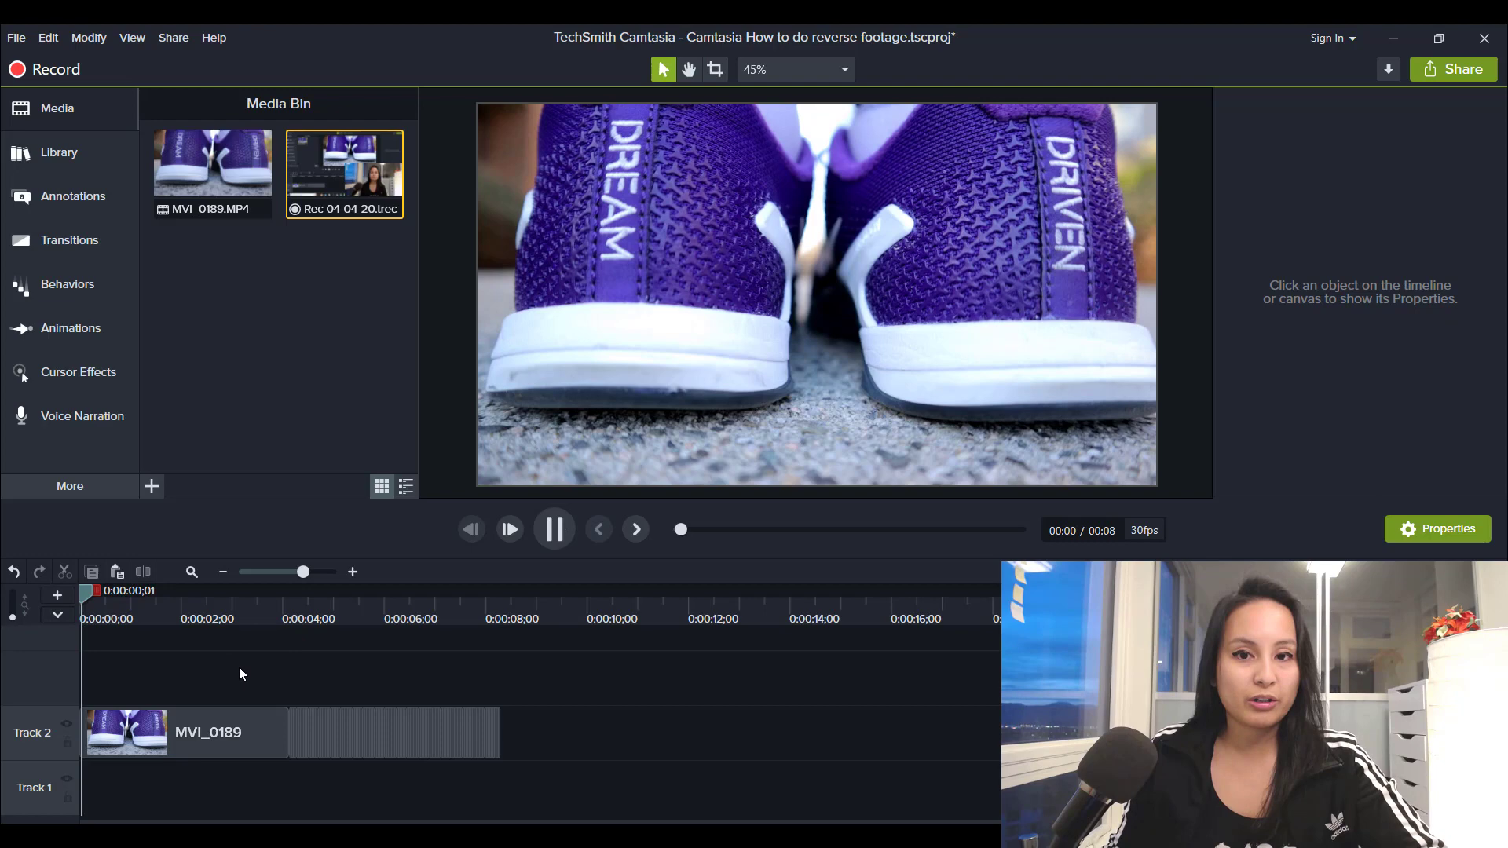
click(275, 626)
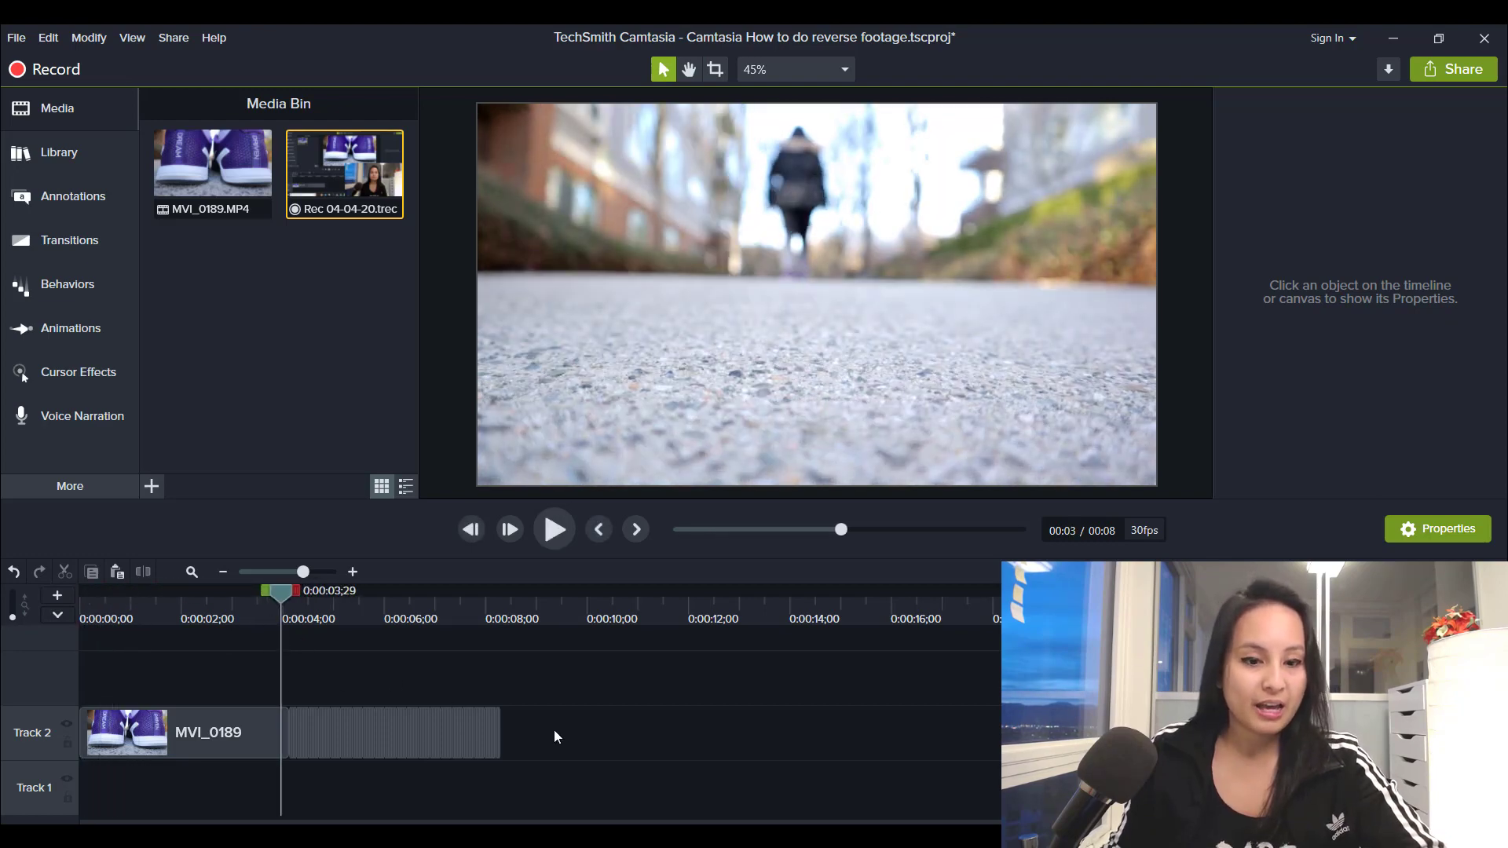
- Mark a later span of the Track 2 clip, then clear the marked span
mouse_move(554, 730)
mouse_down()
mouse_move(281, 732)
mouse_move(553, 725)
mouse_up()
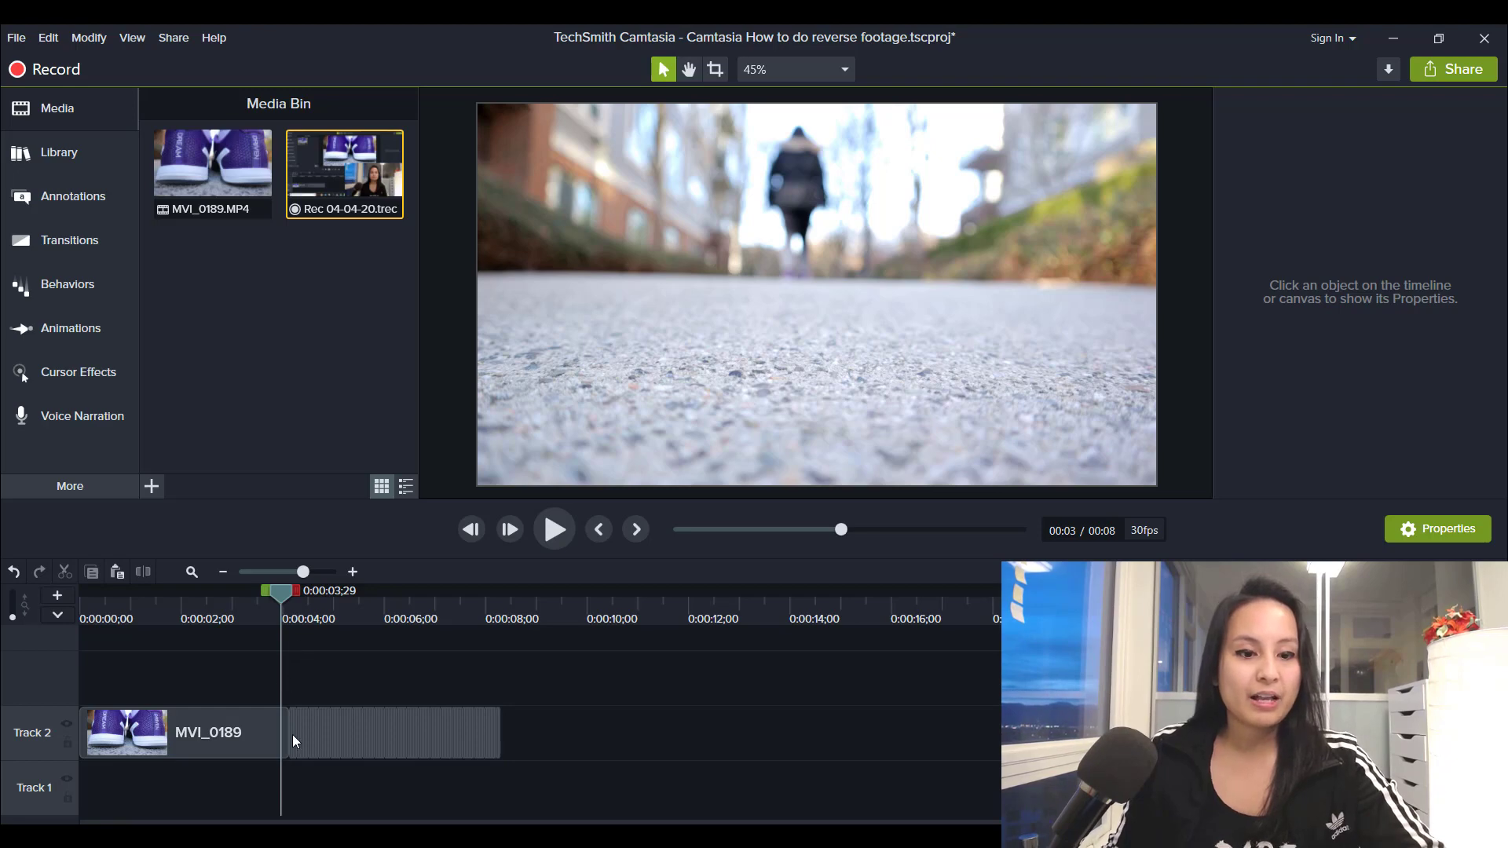
drag(537, 735, 321, 661)
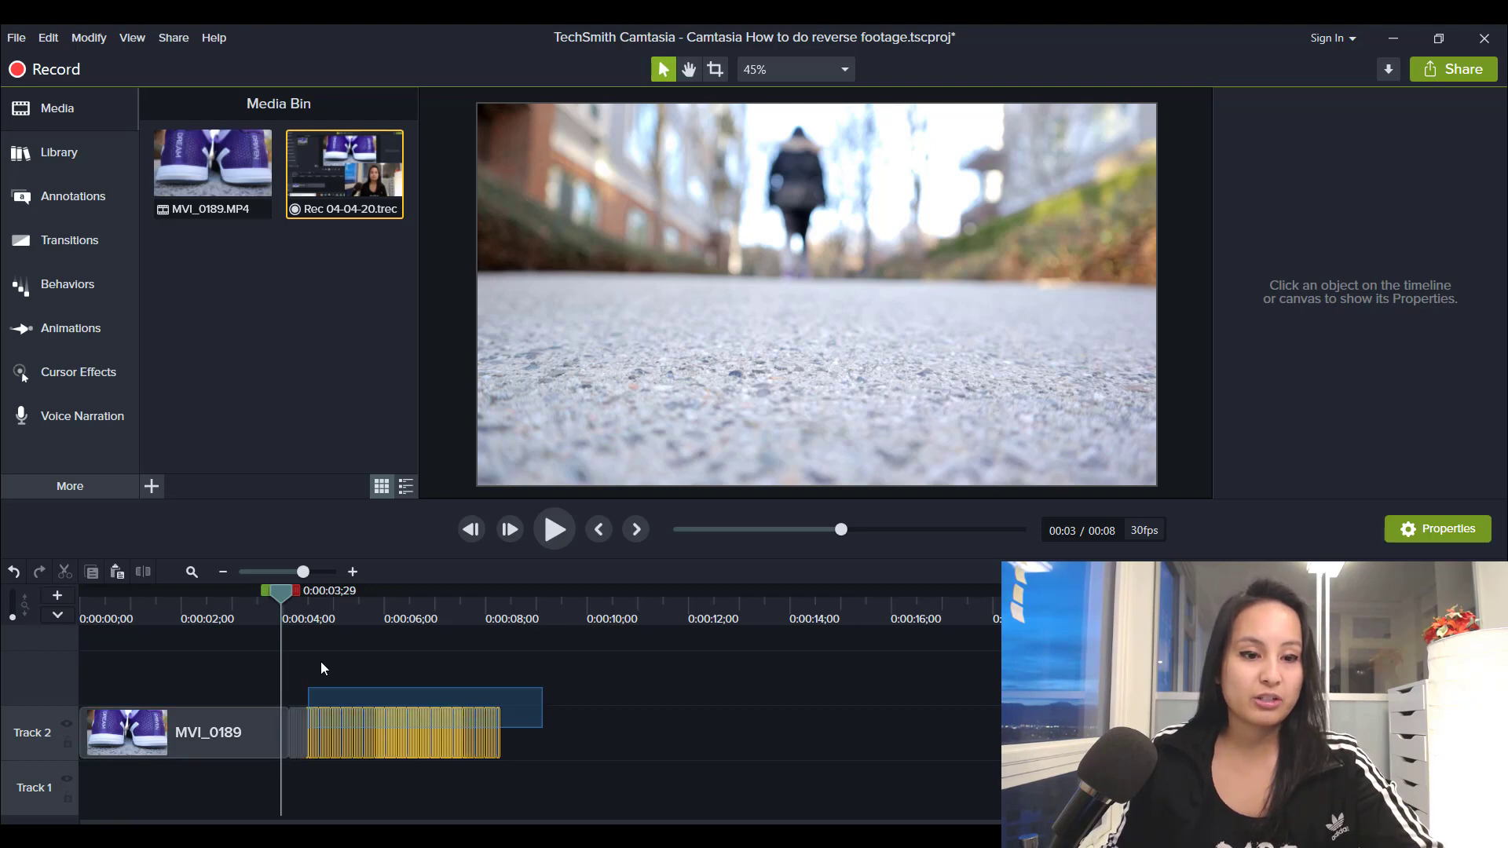
click(321, 663)
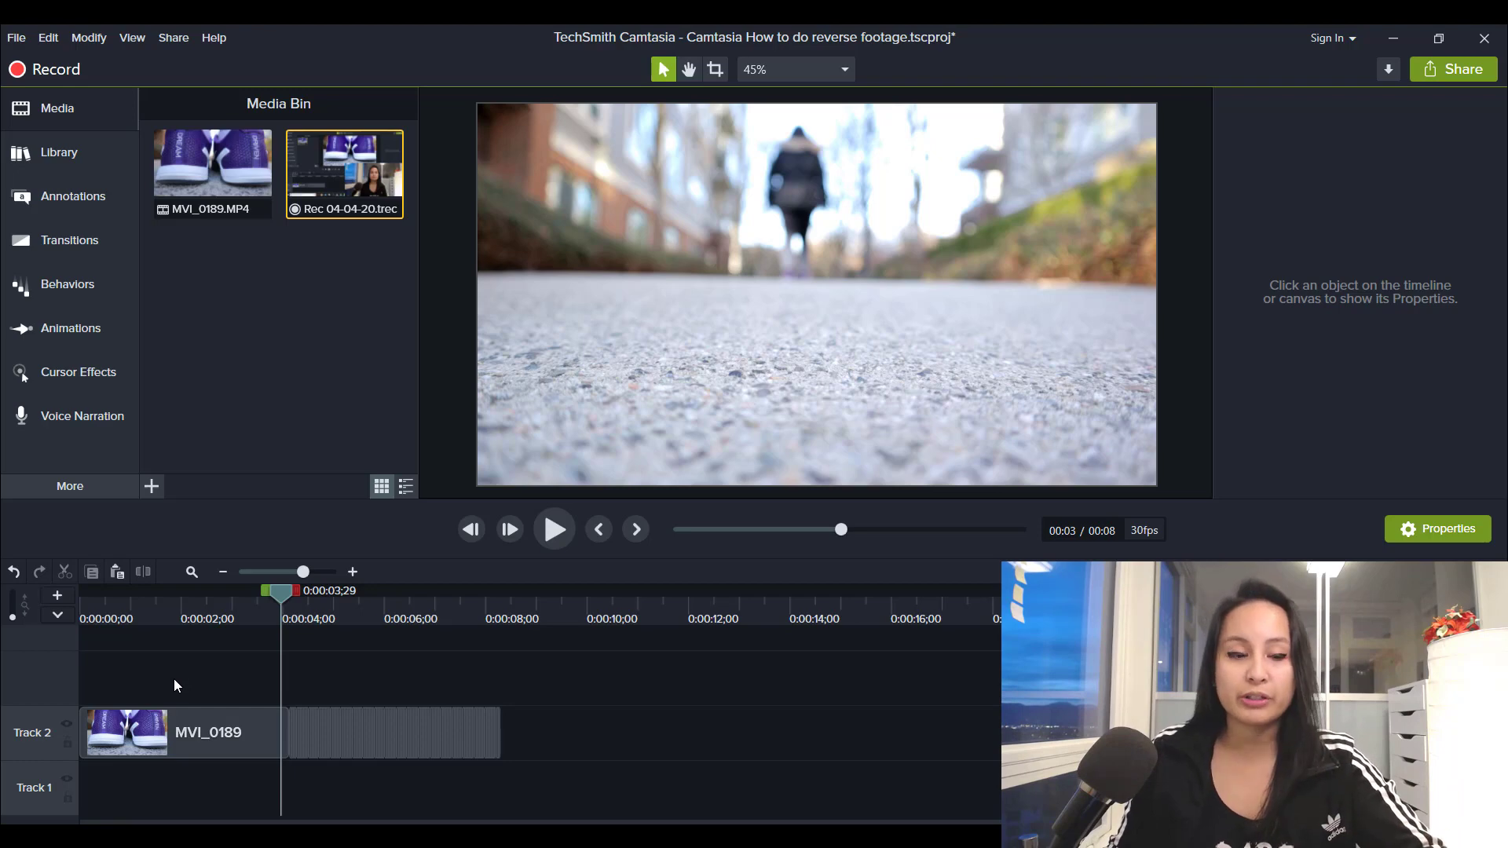
- Select the MVI_0189 clip on Track 2 and zoom the timeline in around it
click(164, 739)
drag(180, 608, 108, 632)
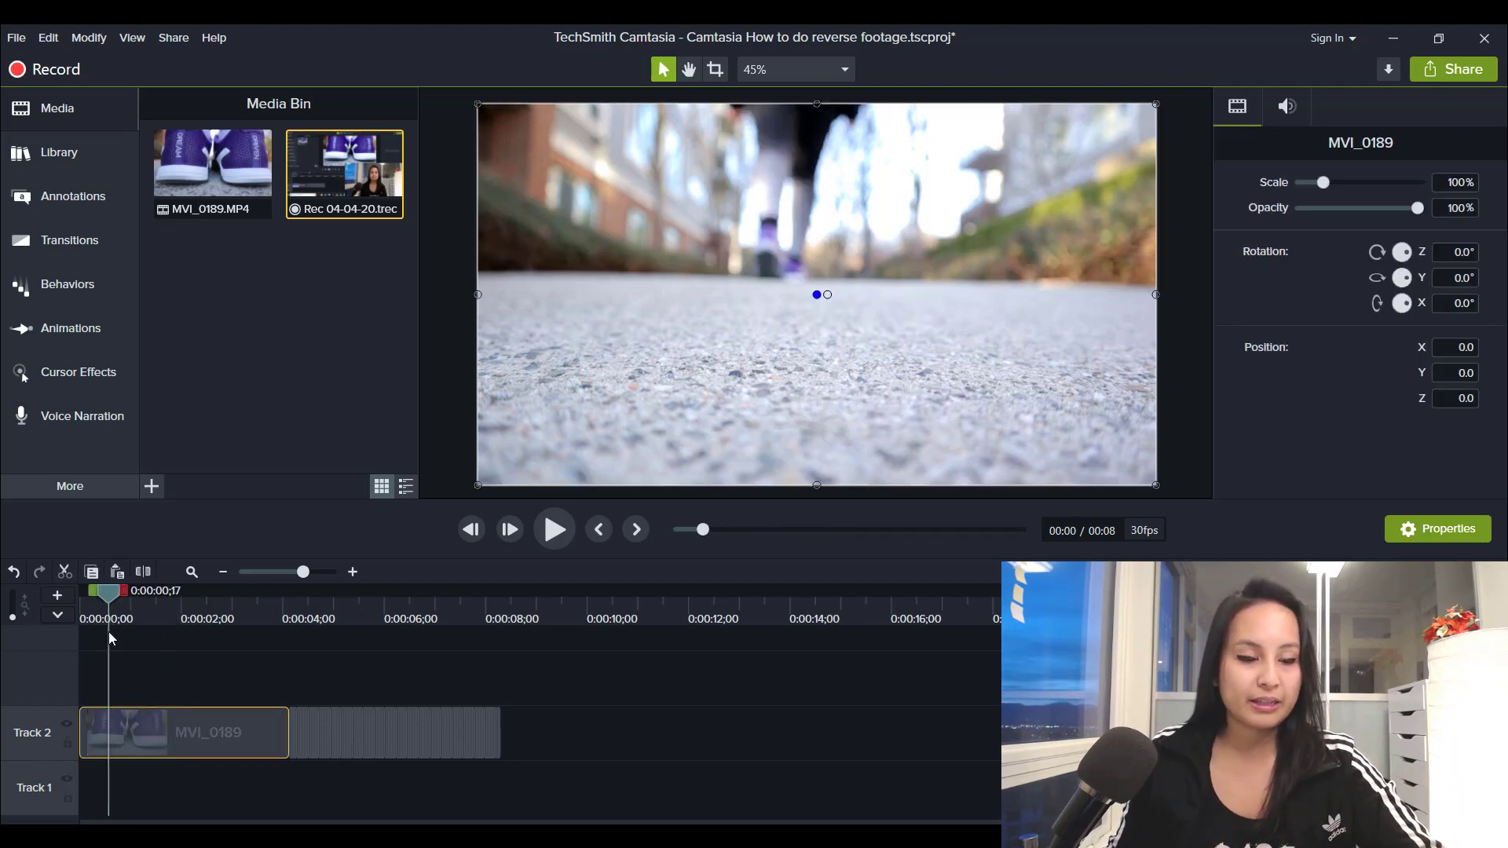
click(353, 572)
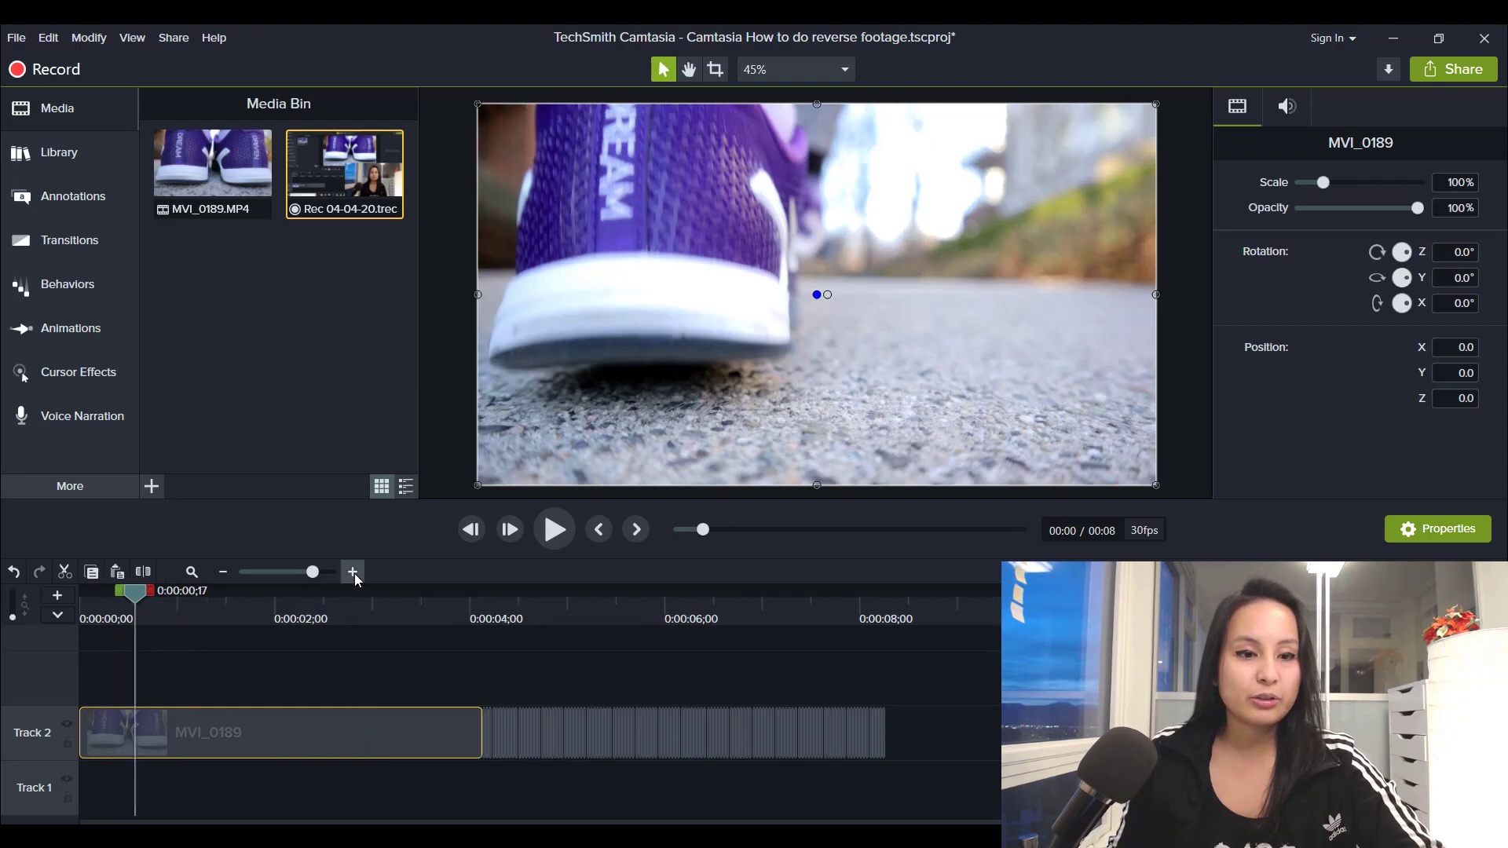
click(354, 573)
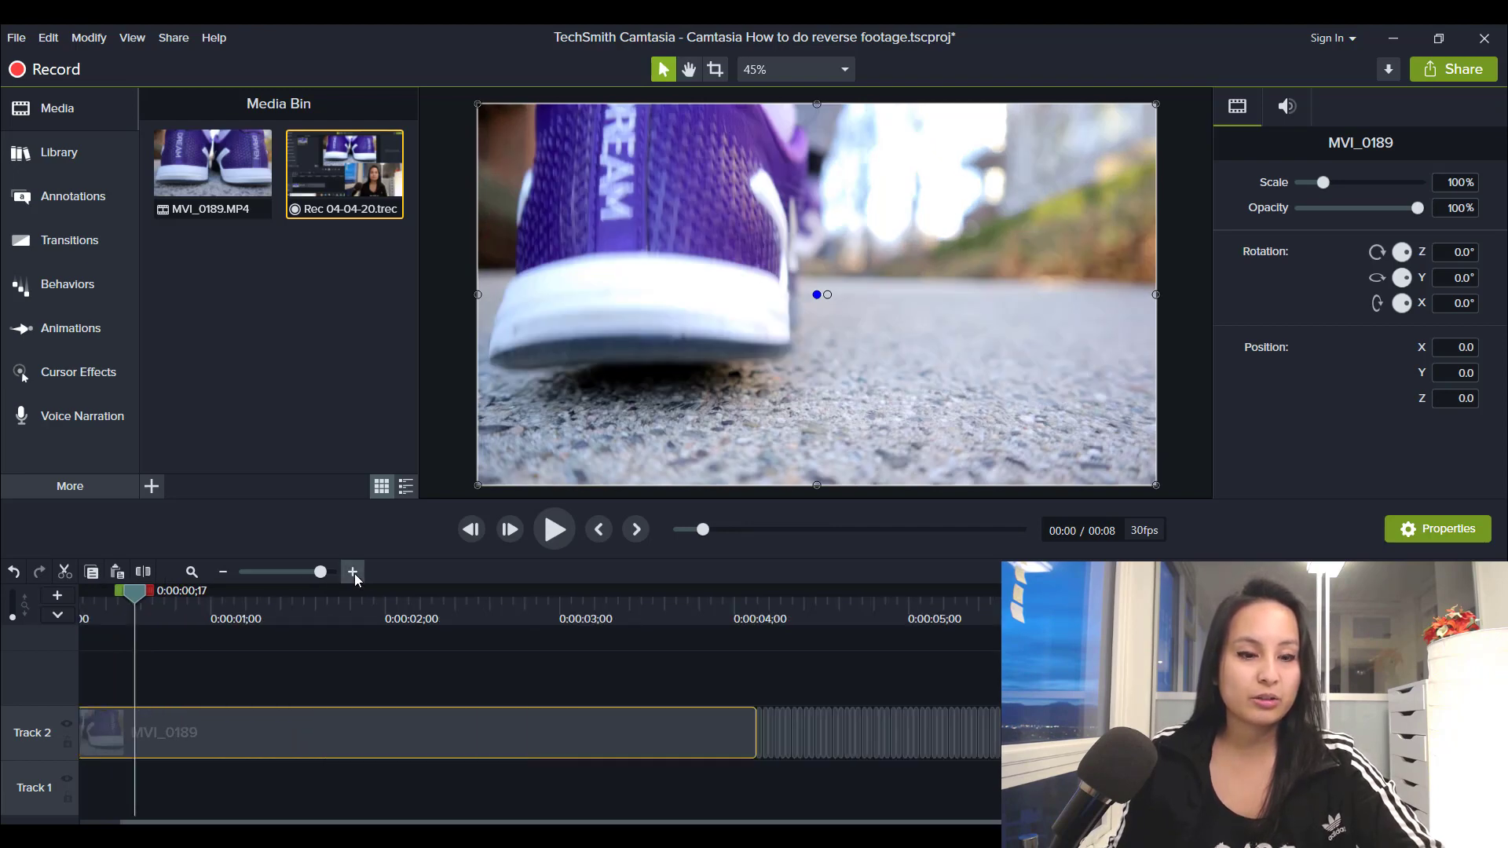
scroll(322, 674, down, 1)
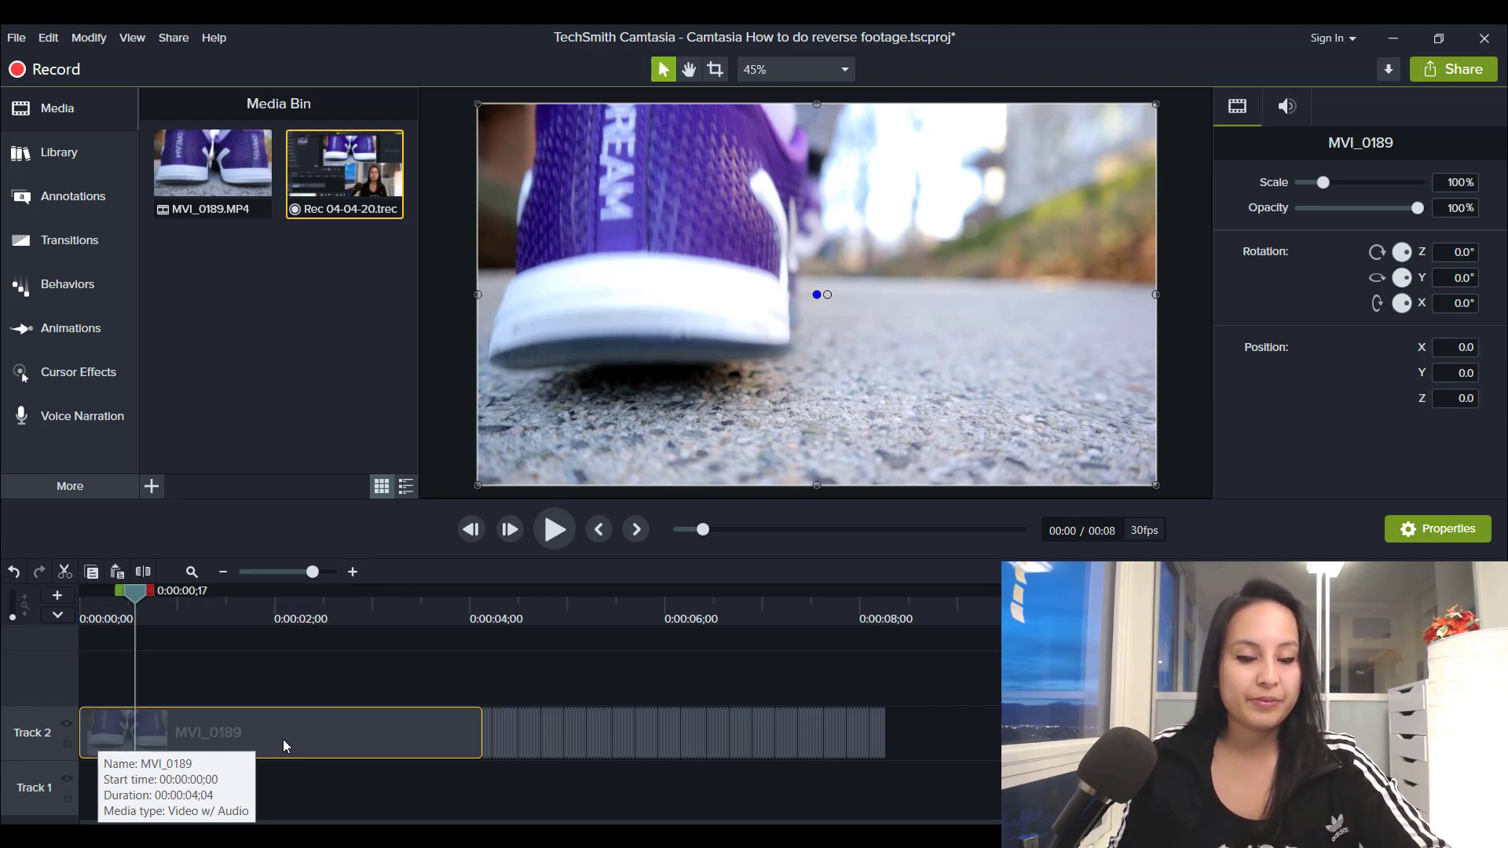
mouse_move(282, 739)
mouse_down()
mouse_move(270, 796)
mouse_move(278, 749)
mouse_up()
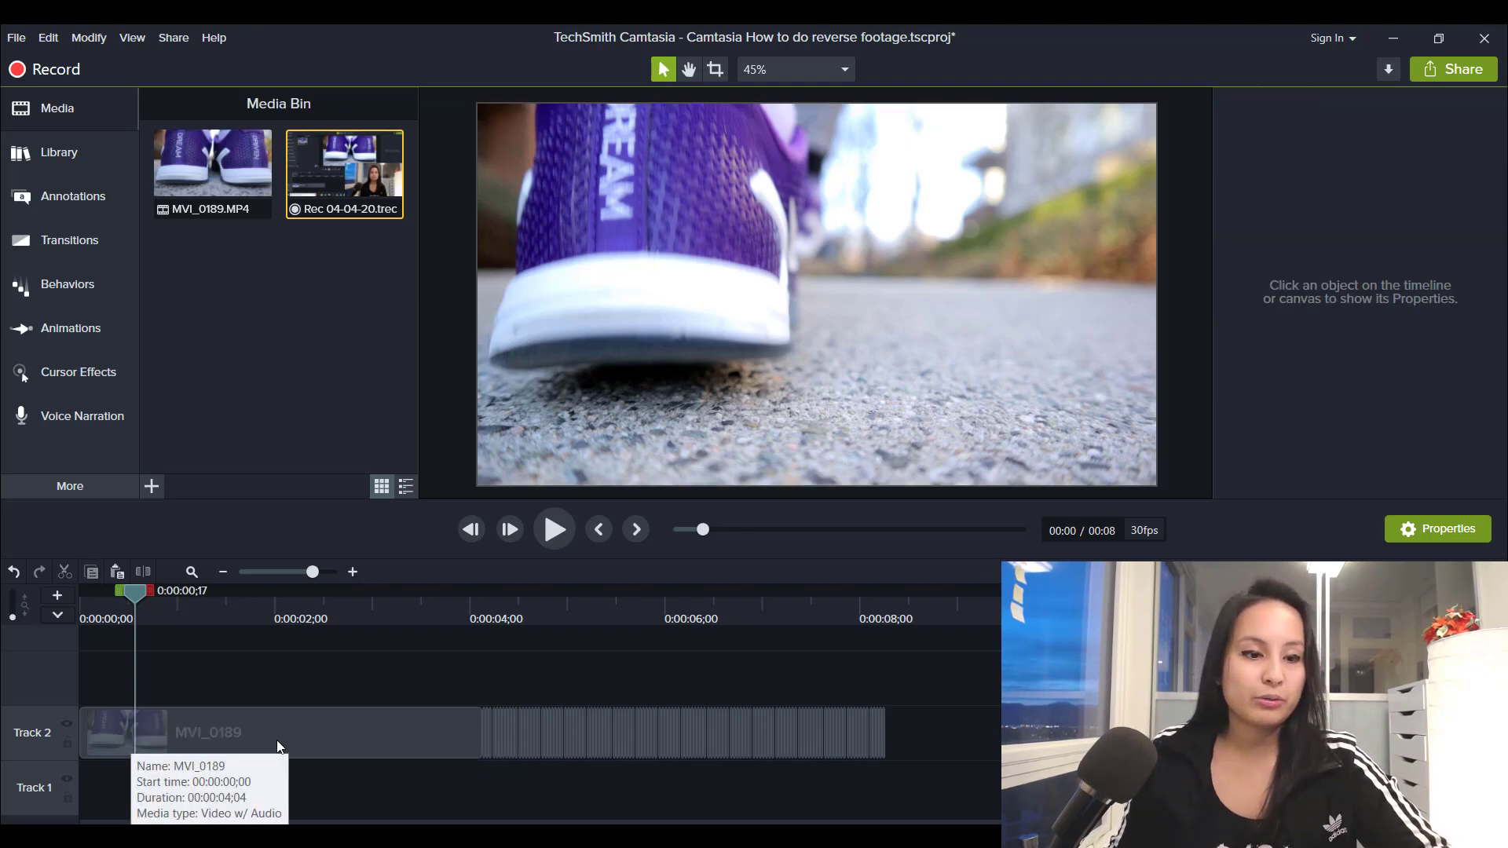
- Copy MVI_0189, paste it onto a new track, and drag it to start where the original ends
right_click(276, 742)
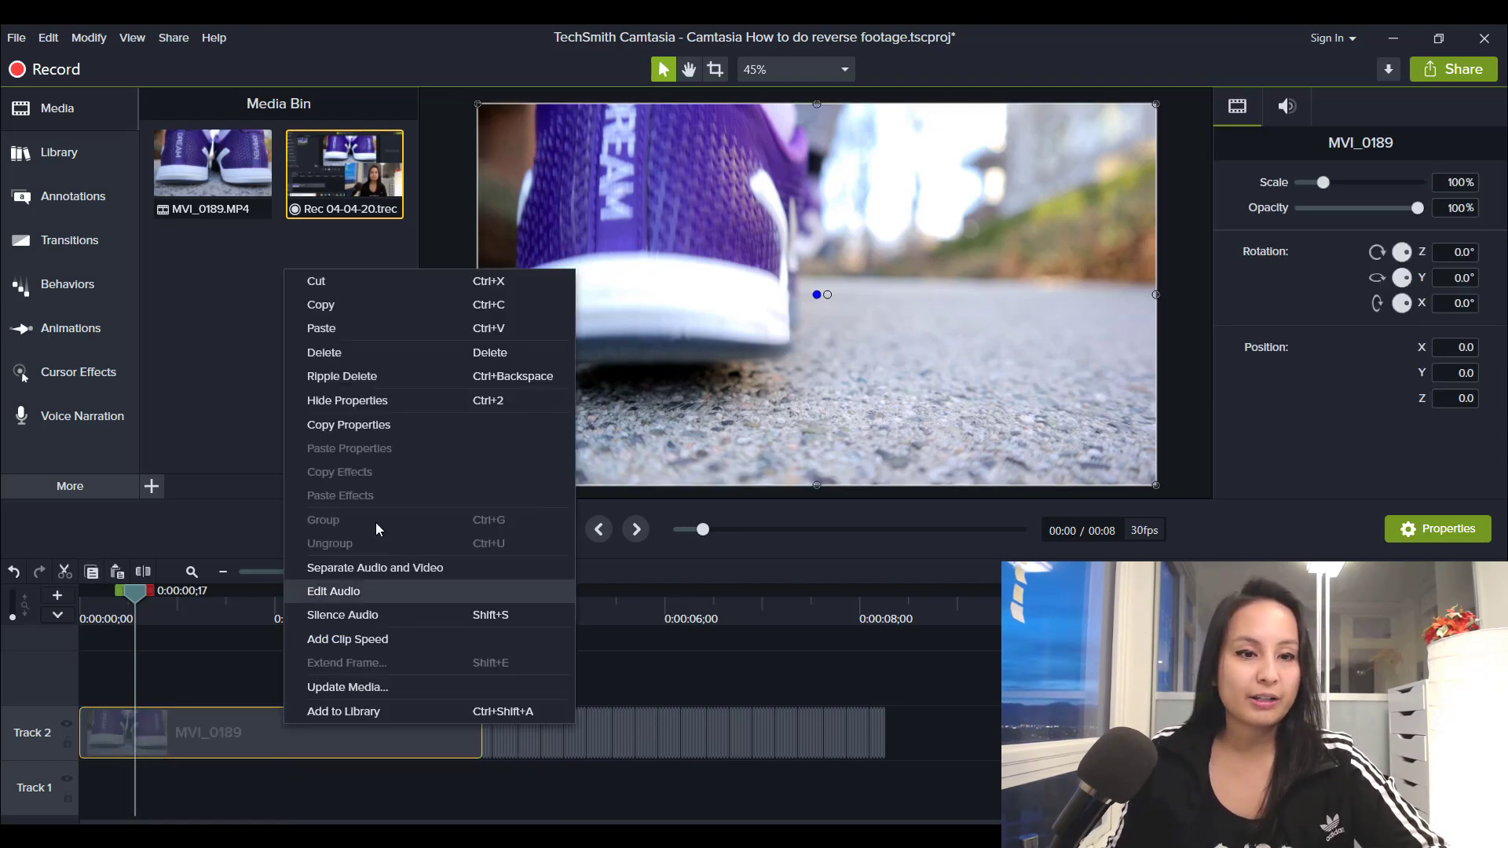
click(328, 306)
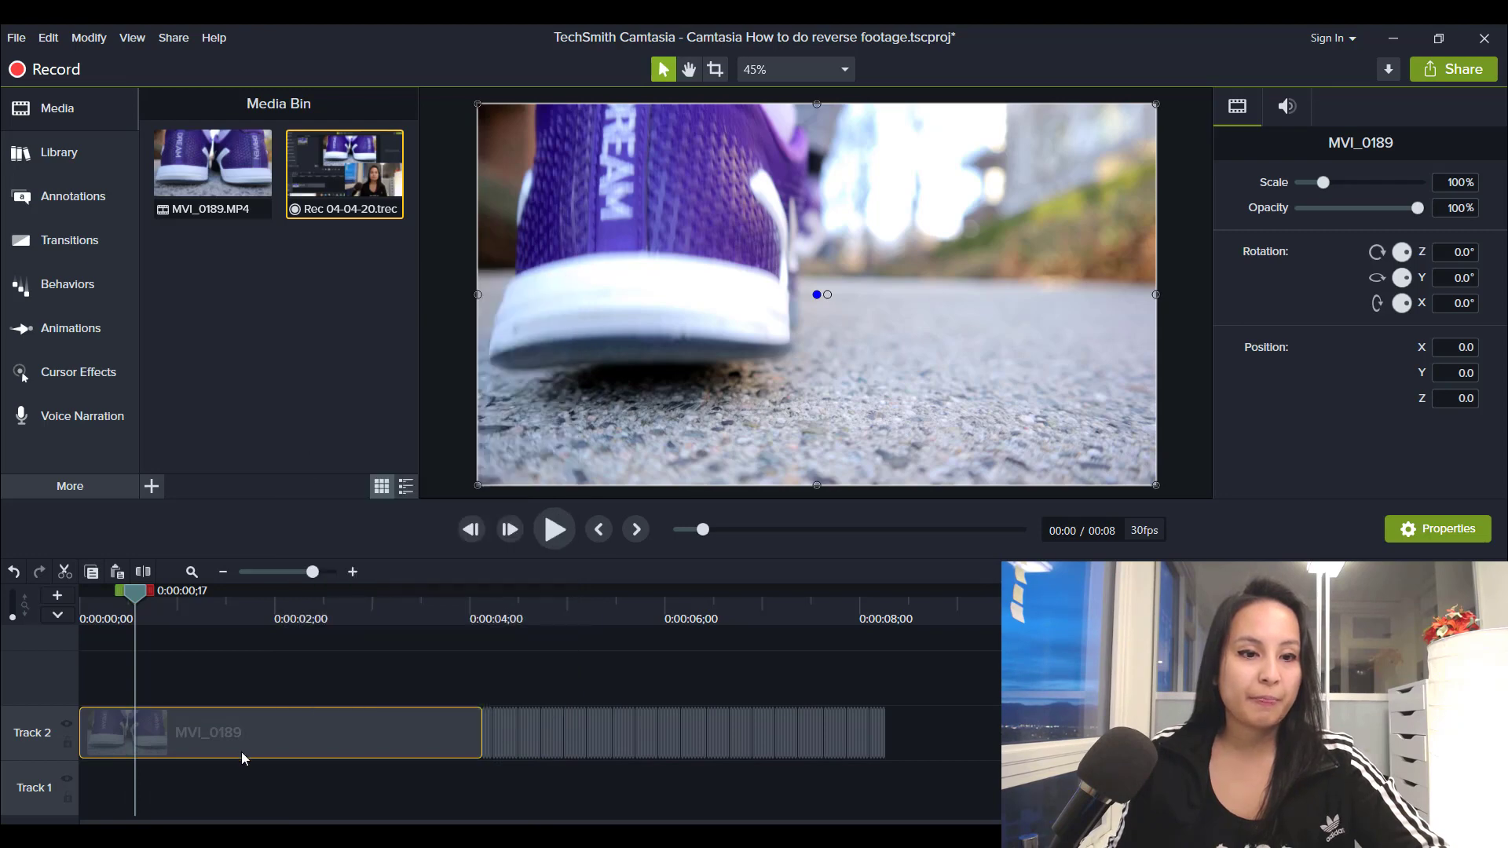
right_click(241, 671)
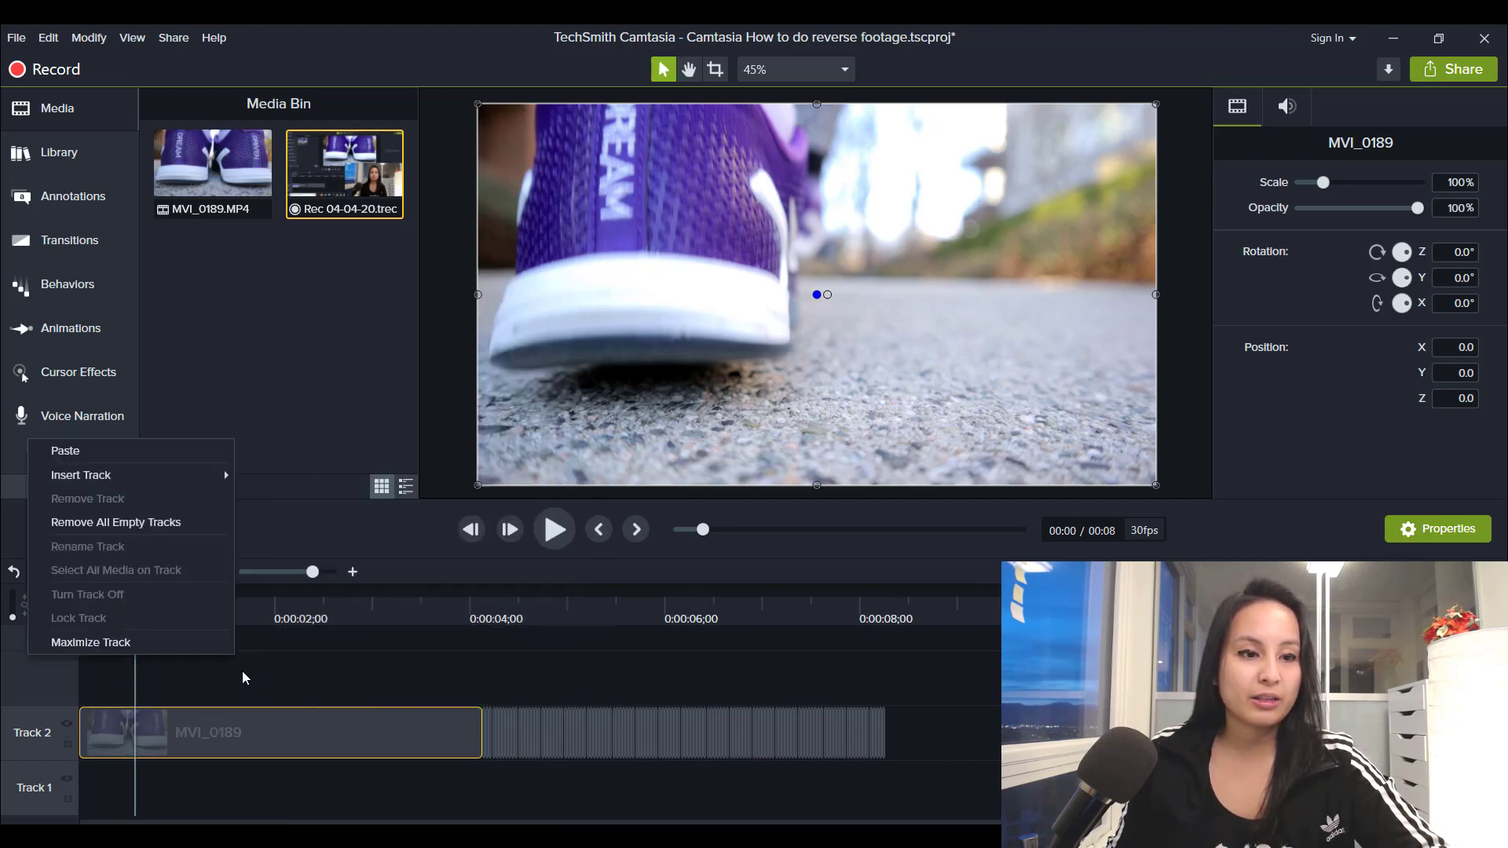
click(139, 450)
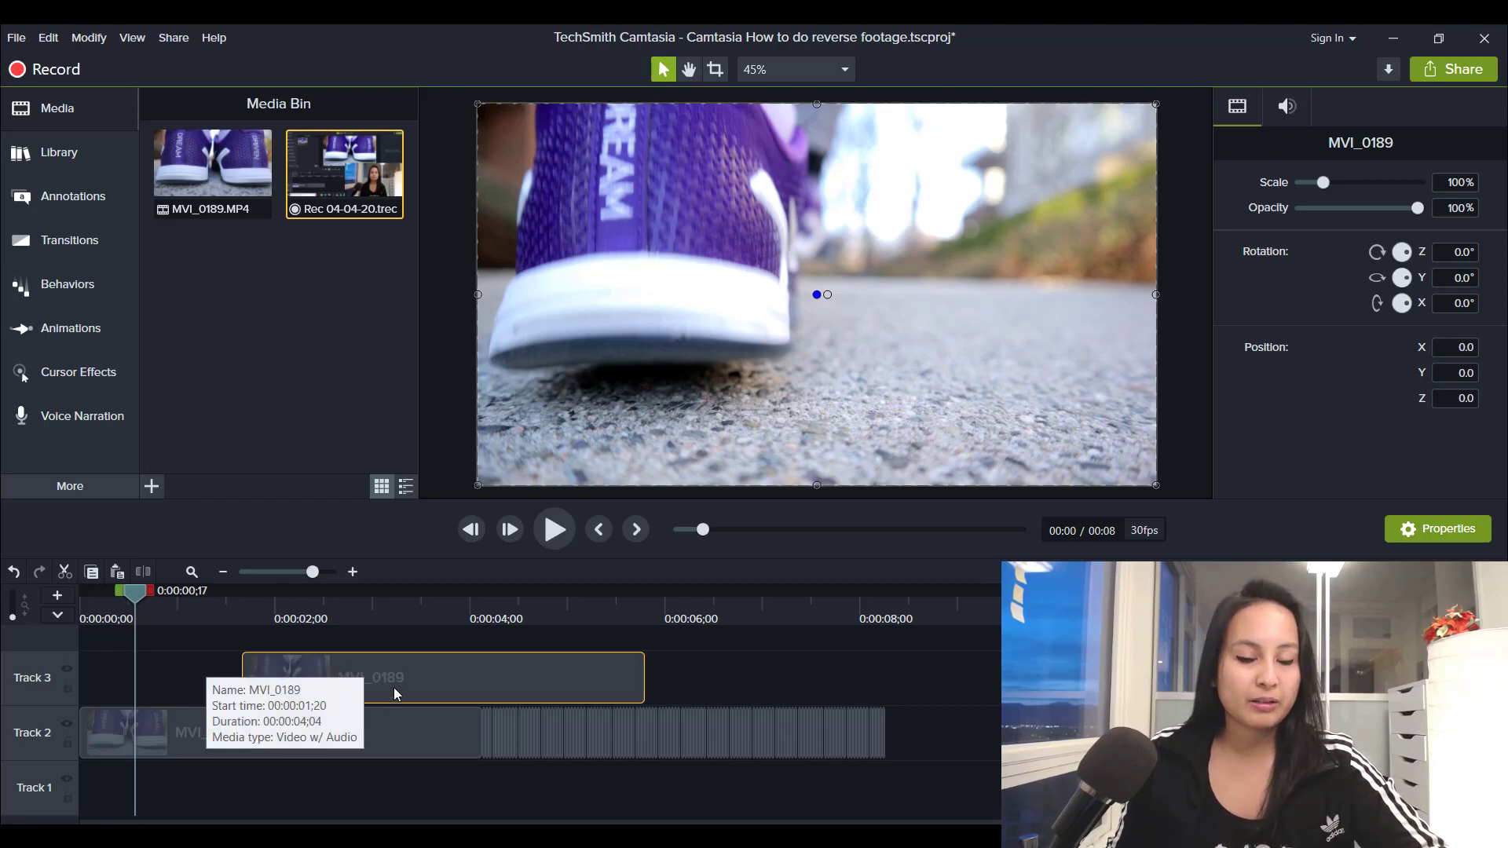
drag(259, 675, 495, 680)
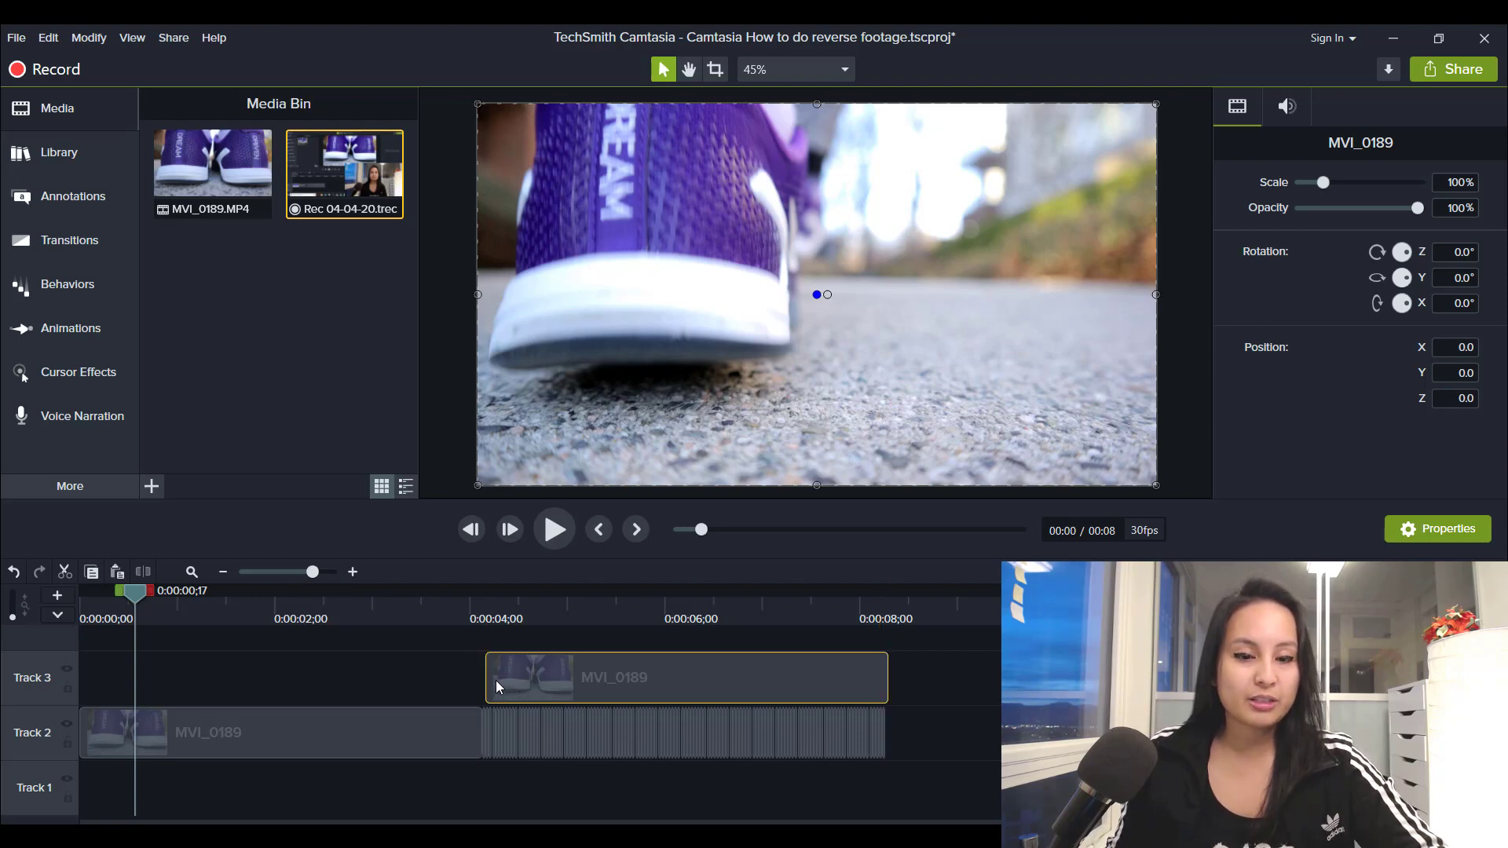
click(292, 737)
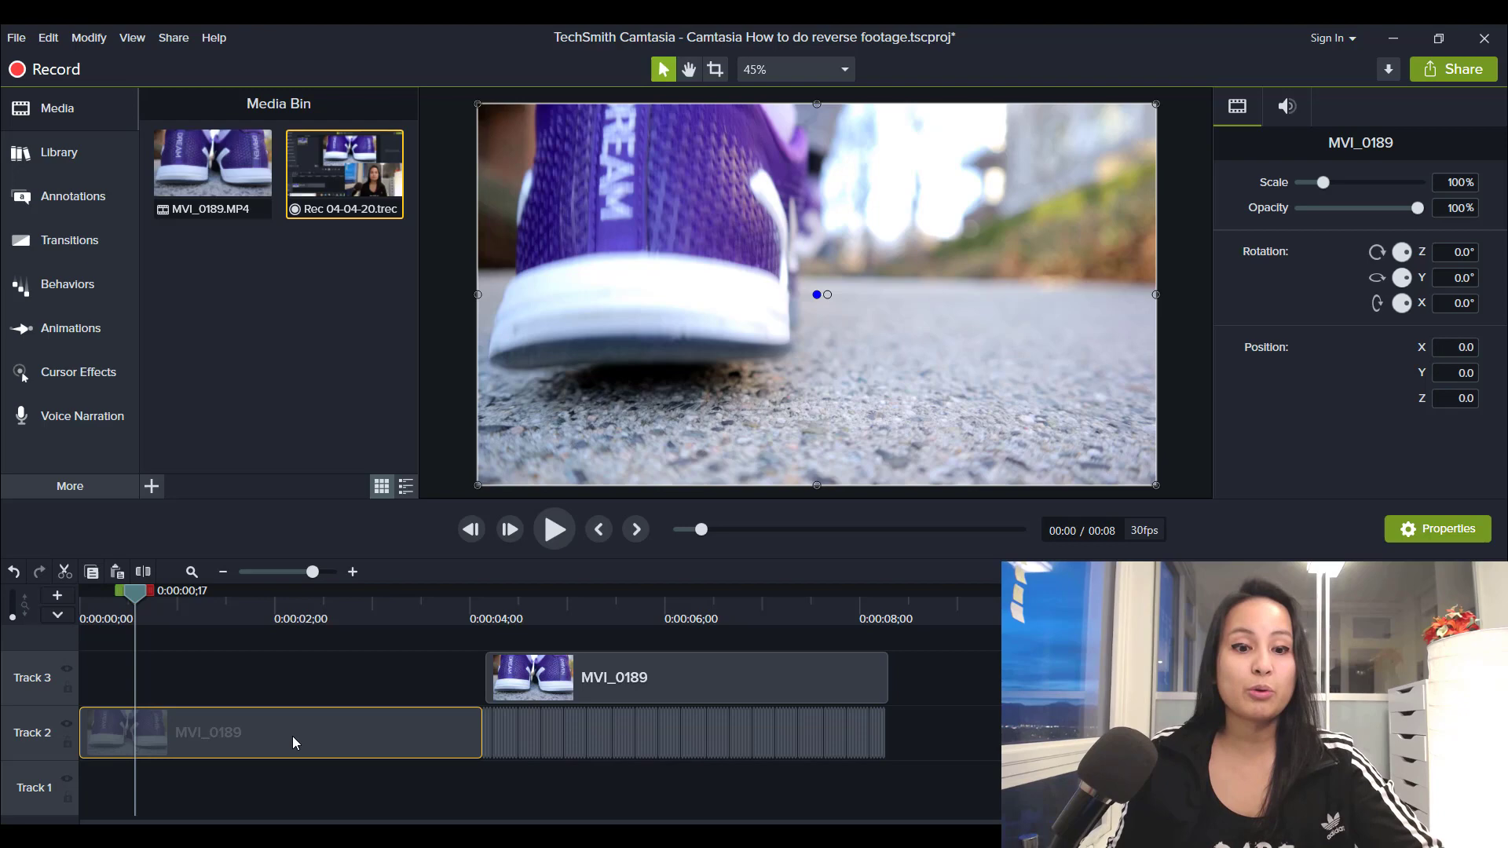
- Nudge the Track 3 MVI_0189 copy slightly left so it starts just before 0:00:04
click(565, 661)
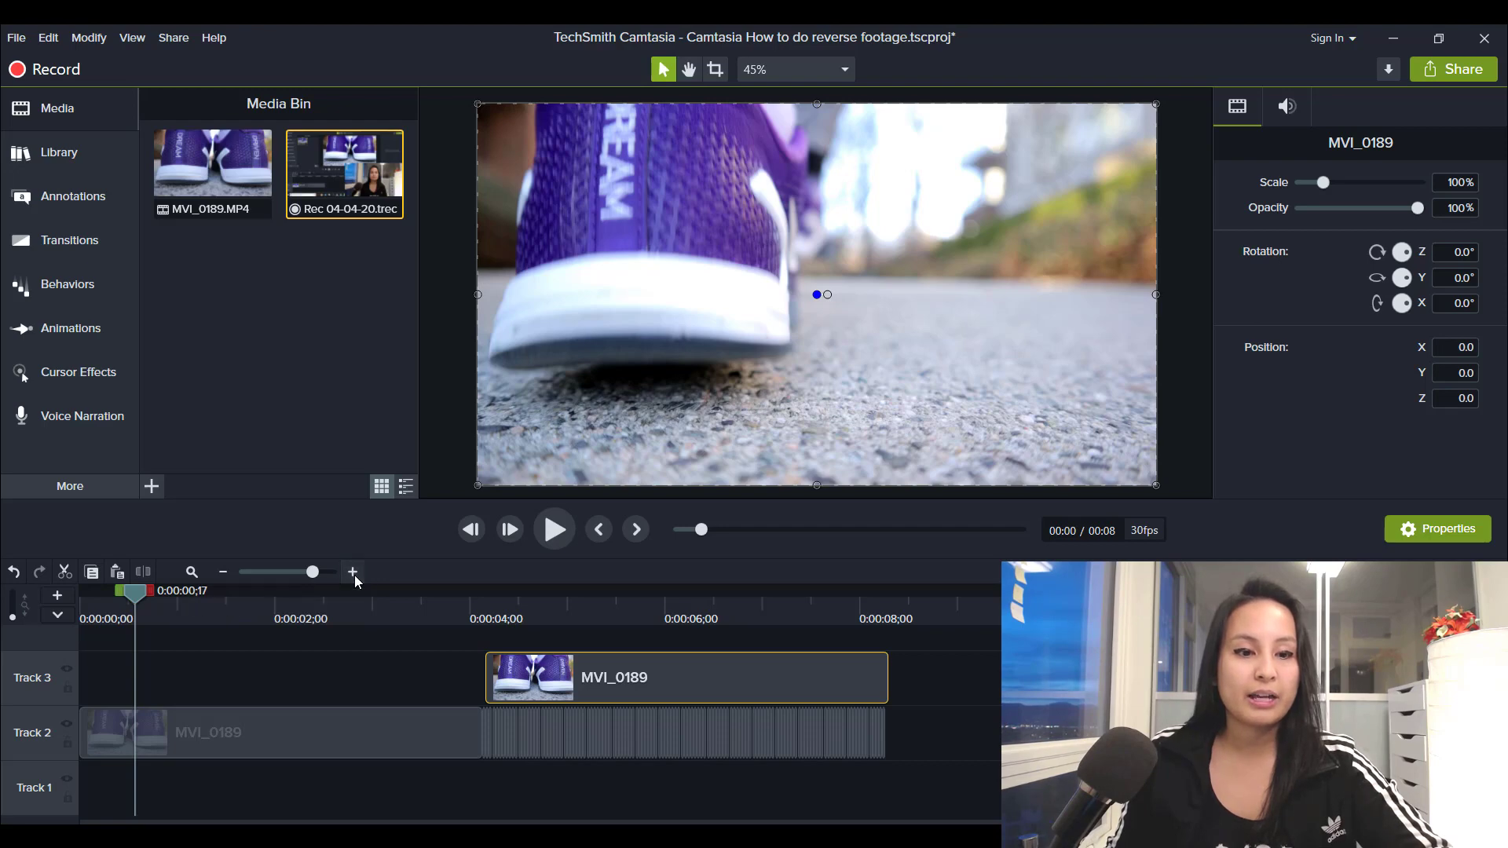
click(352, 573)
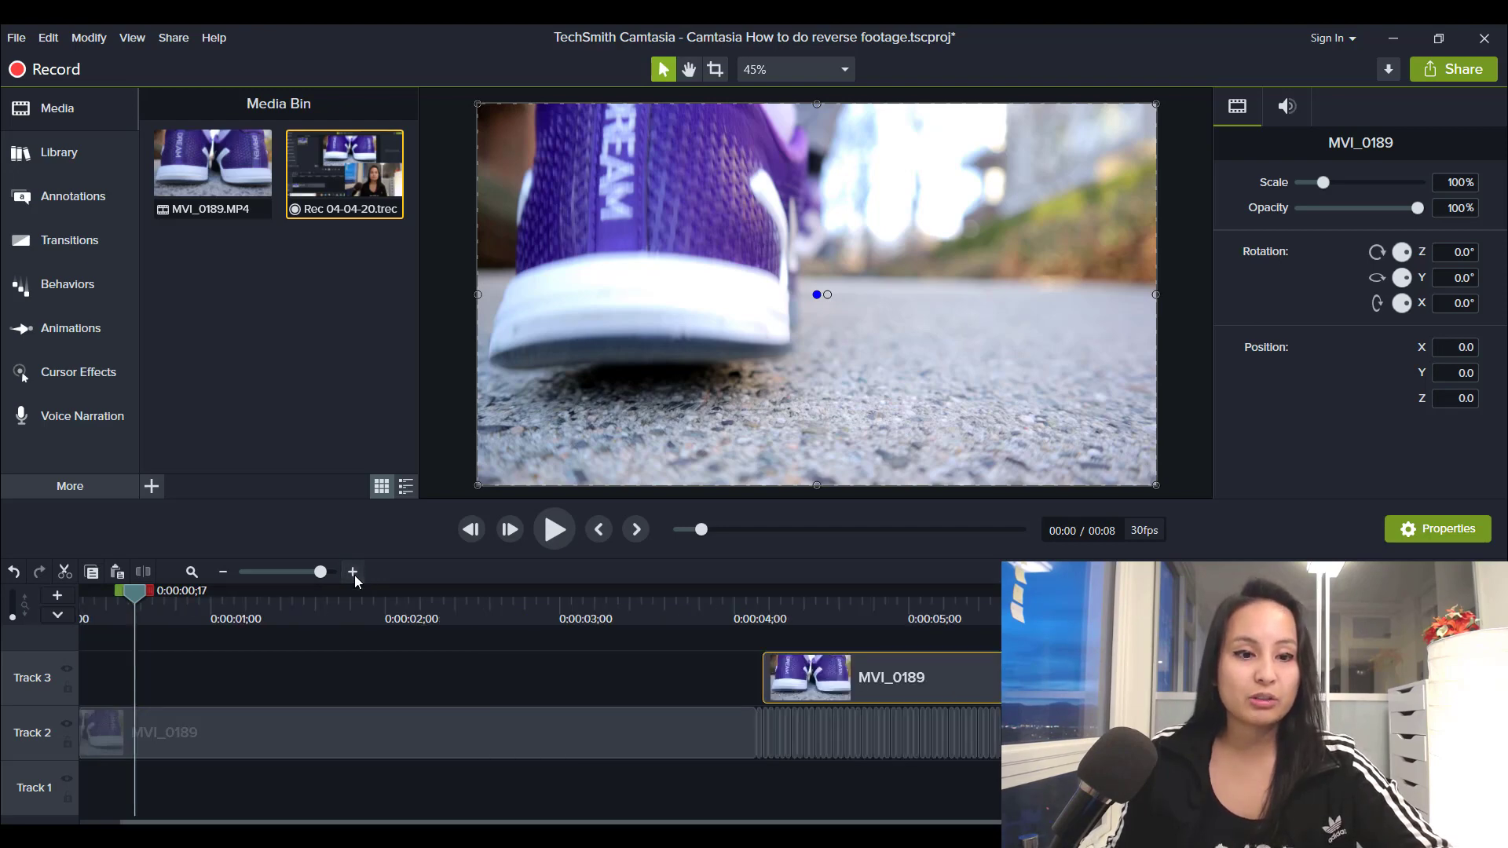
click(356, 575)
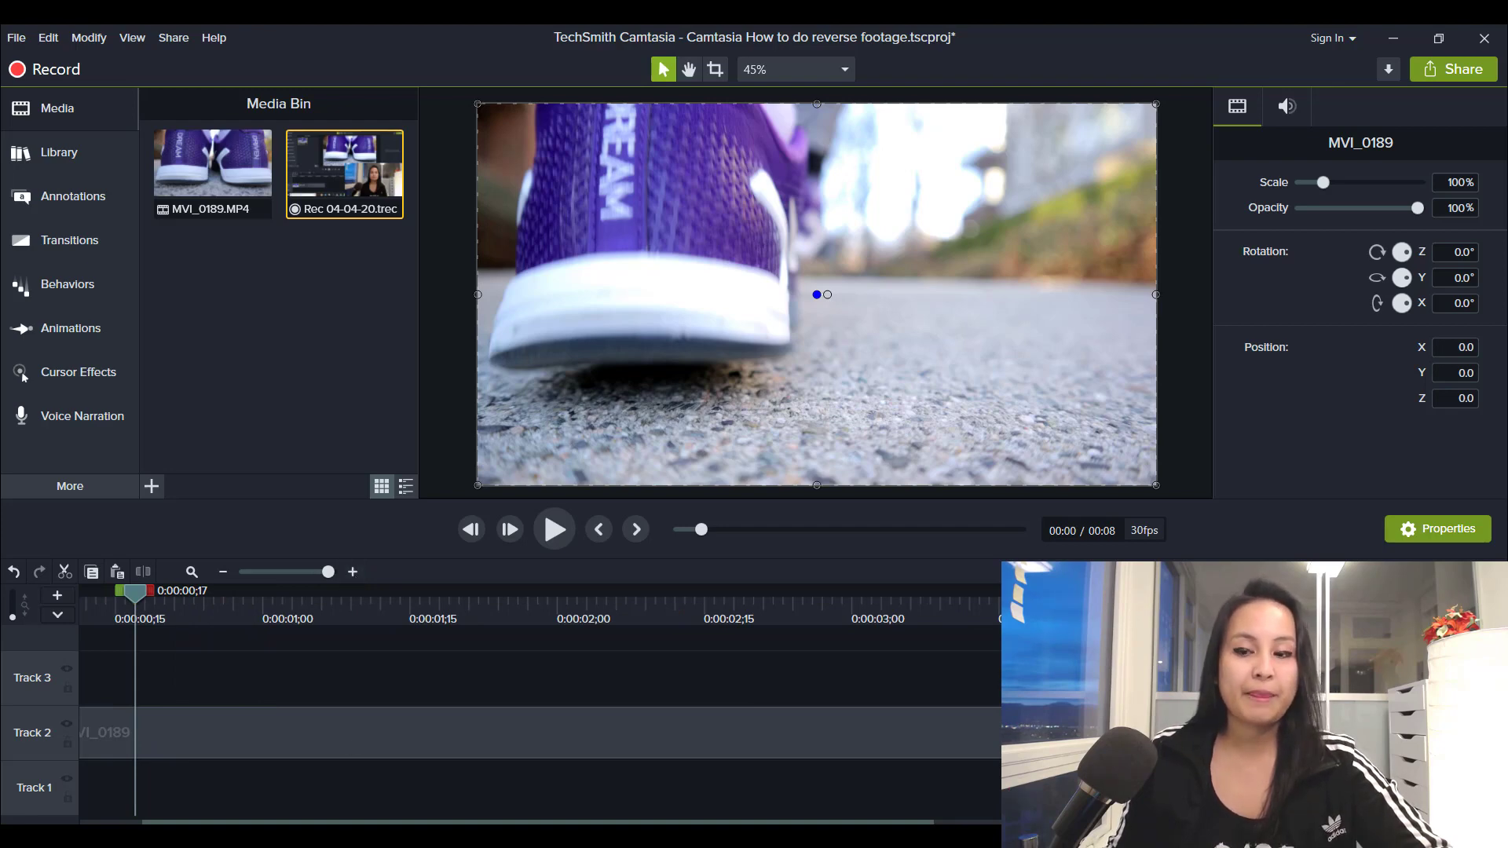
scroll(542, 707, right, 10)
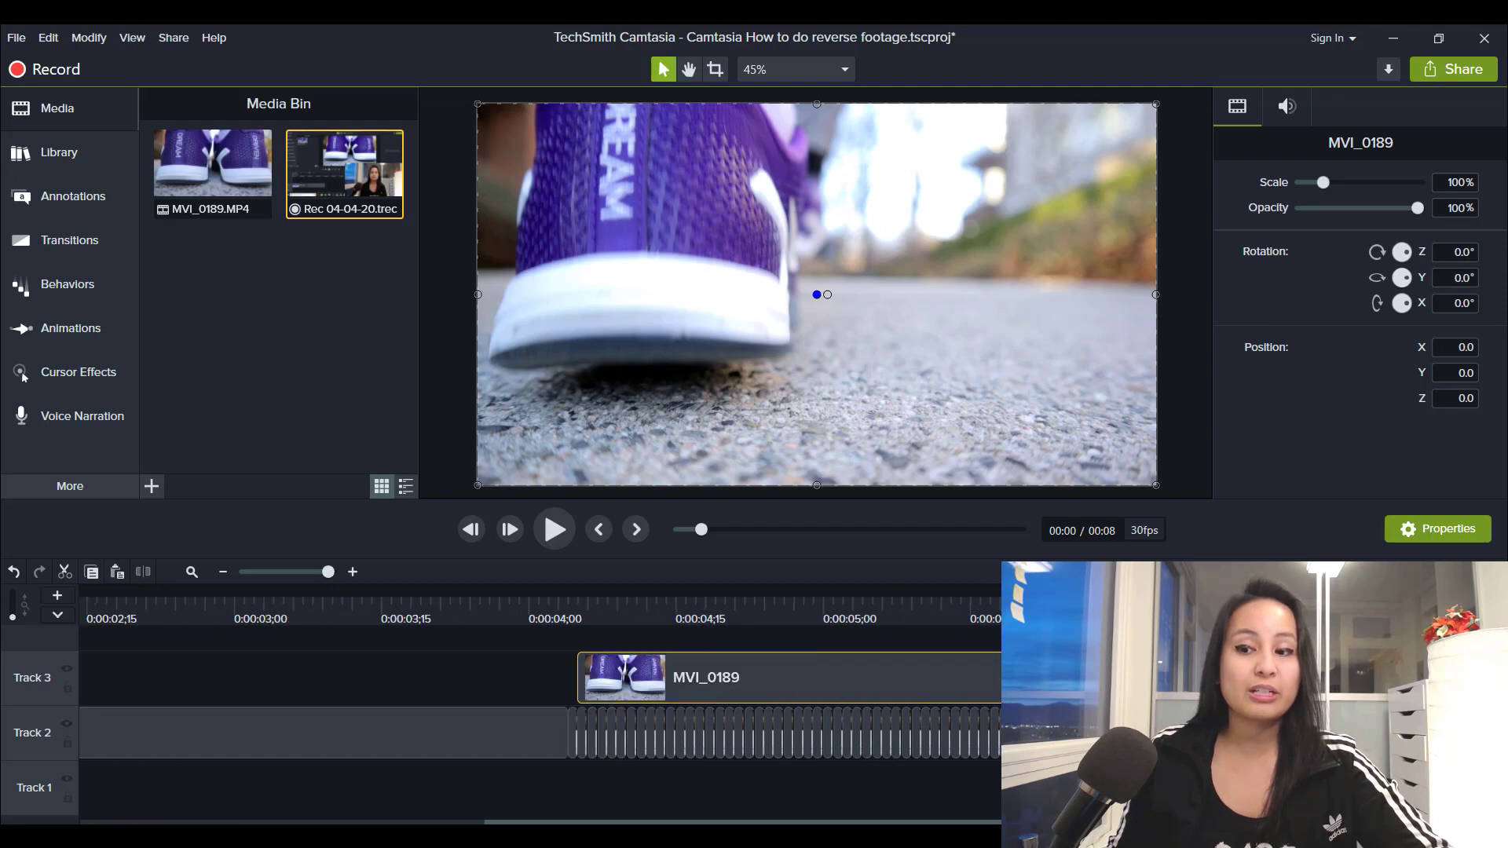
scroll(541, 682, right, 5)
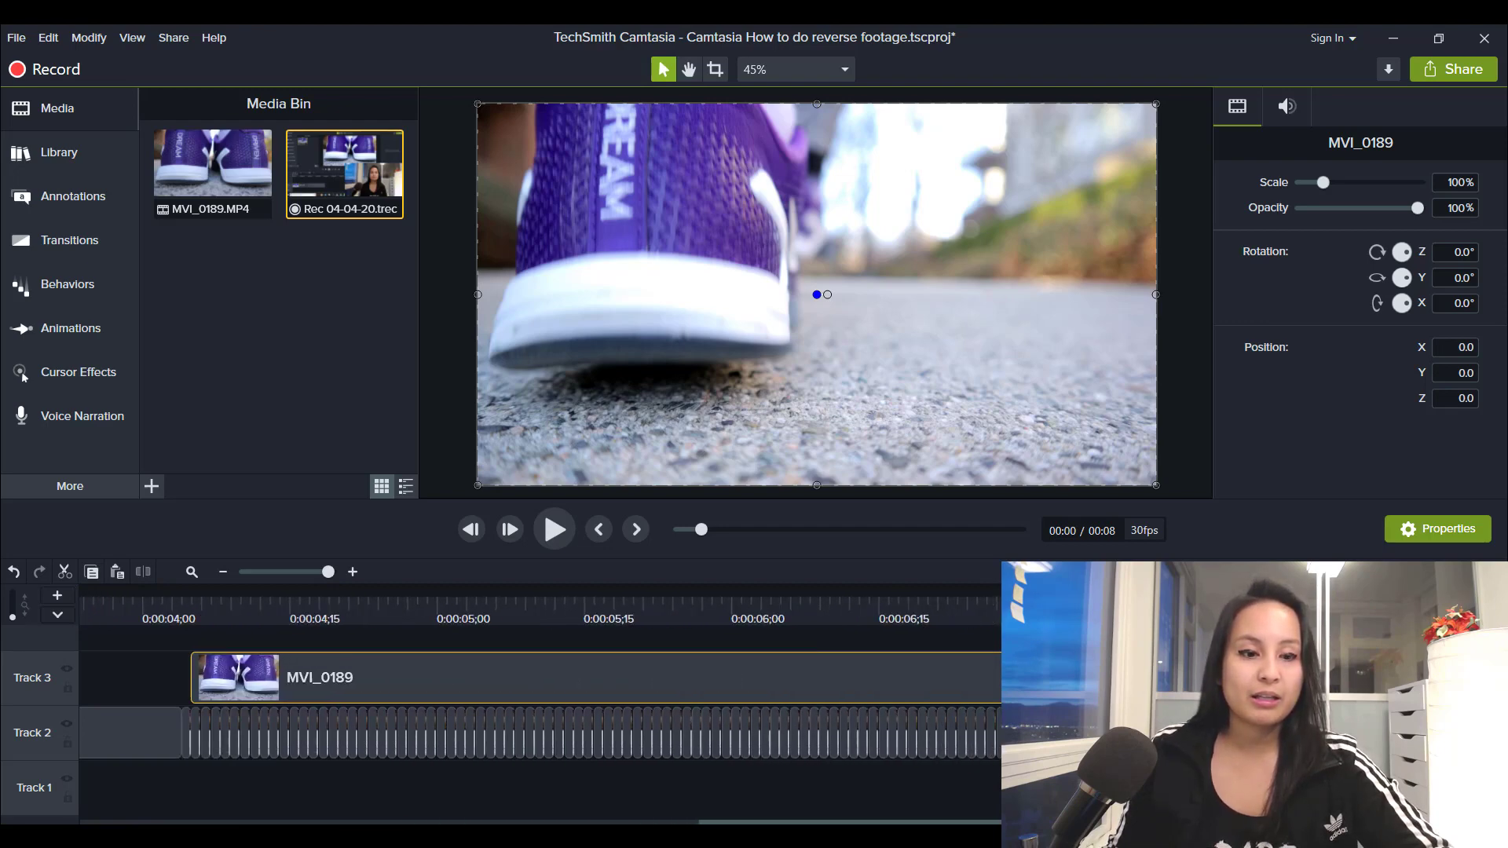
drag(417, 675, 376, 677)
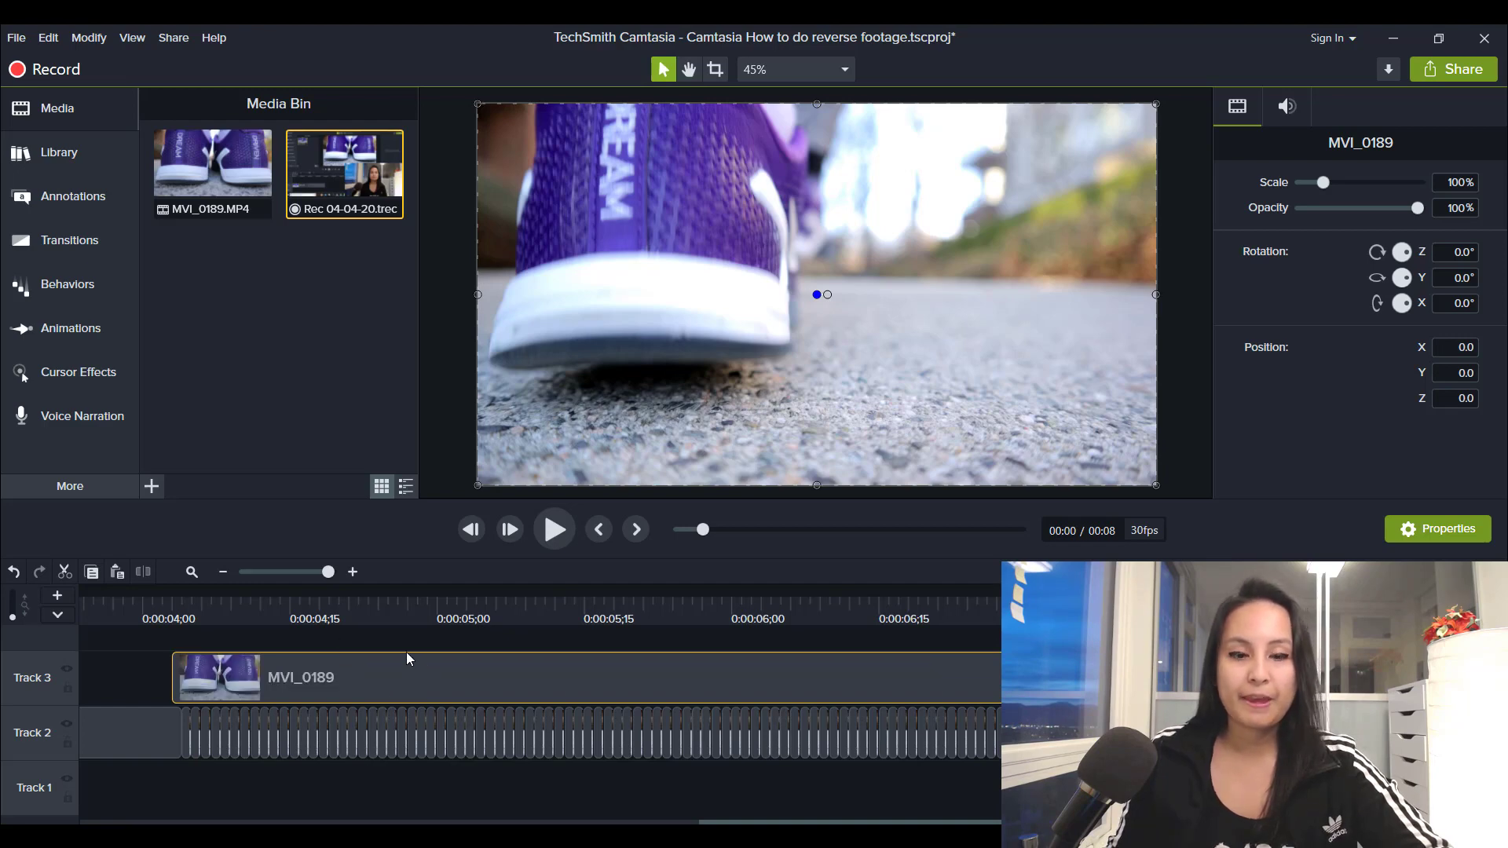
- Step the playhead frame by frame to 0:00:04;04 near the Track 3 clip's start
click(190, 611)
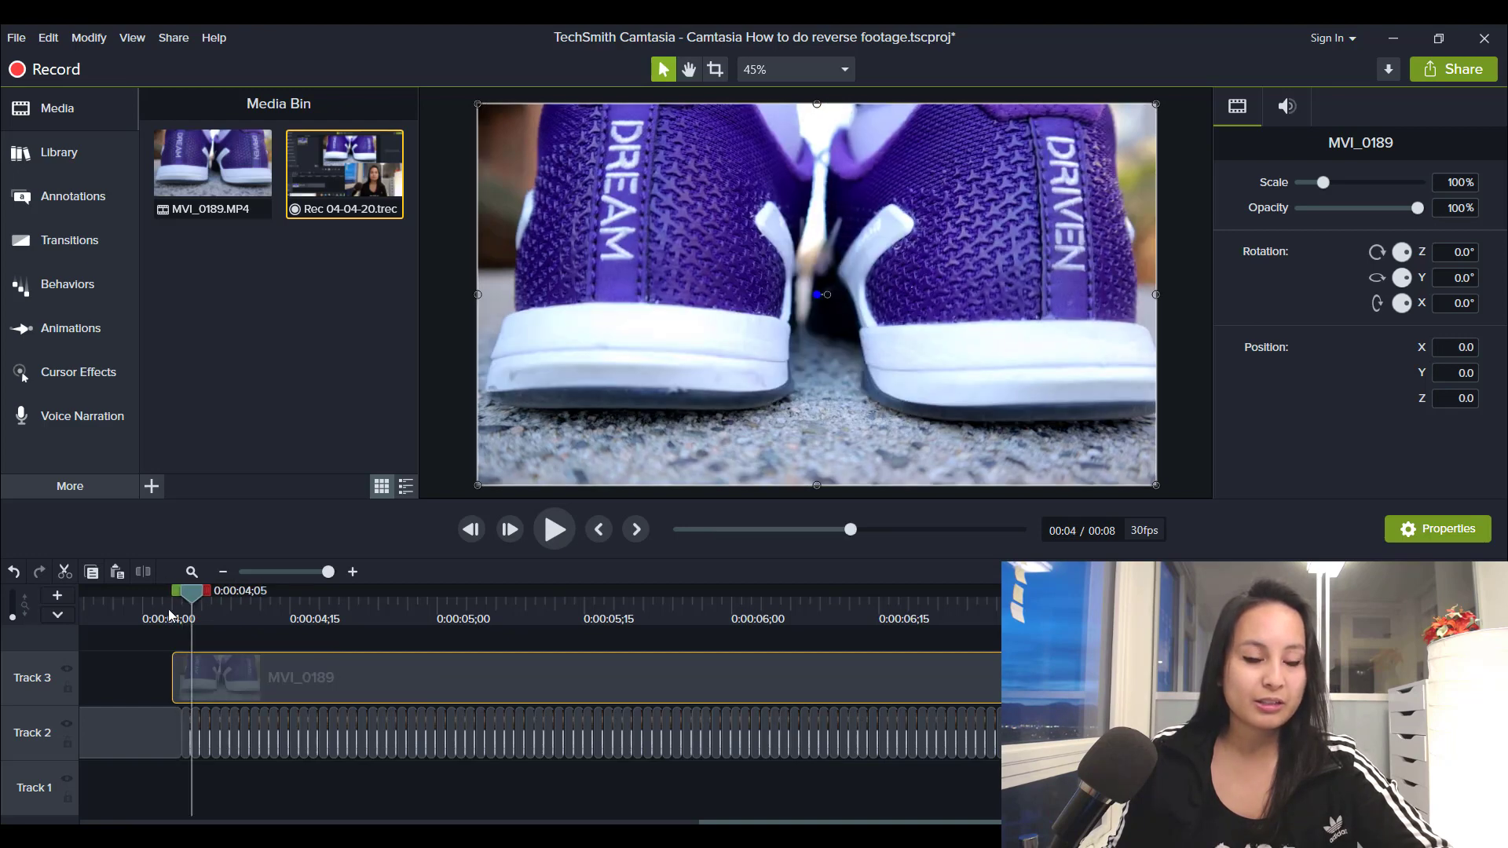
click(171, 614)
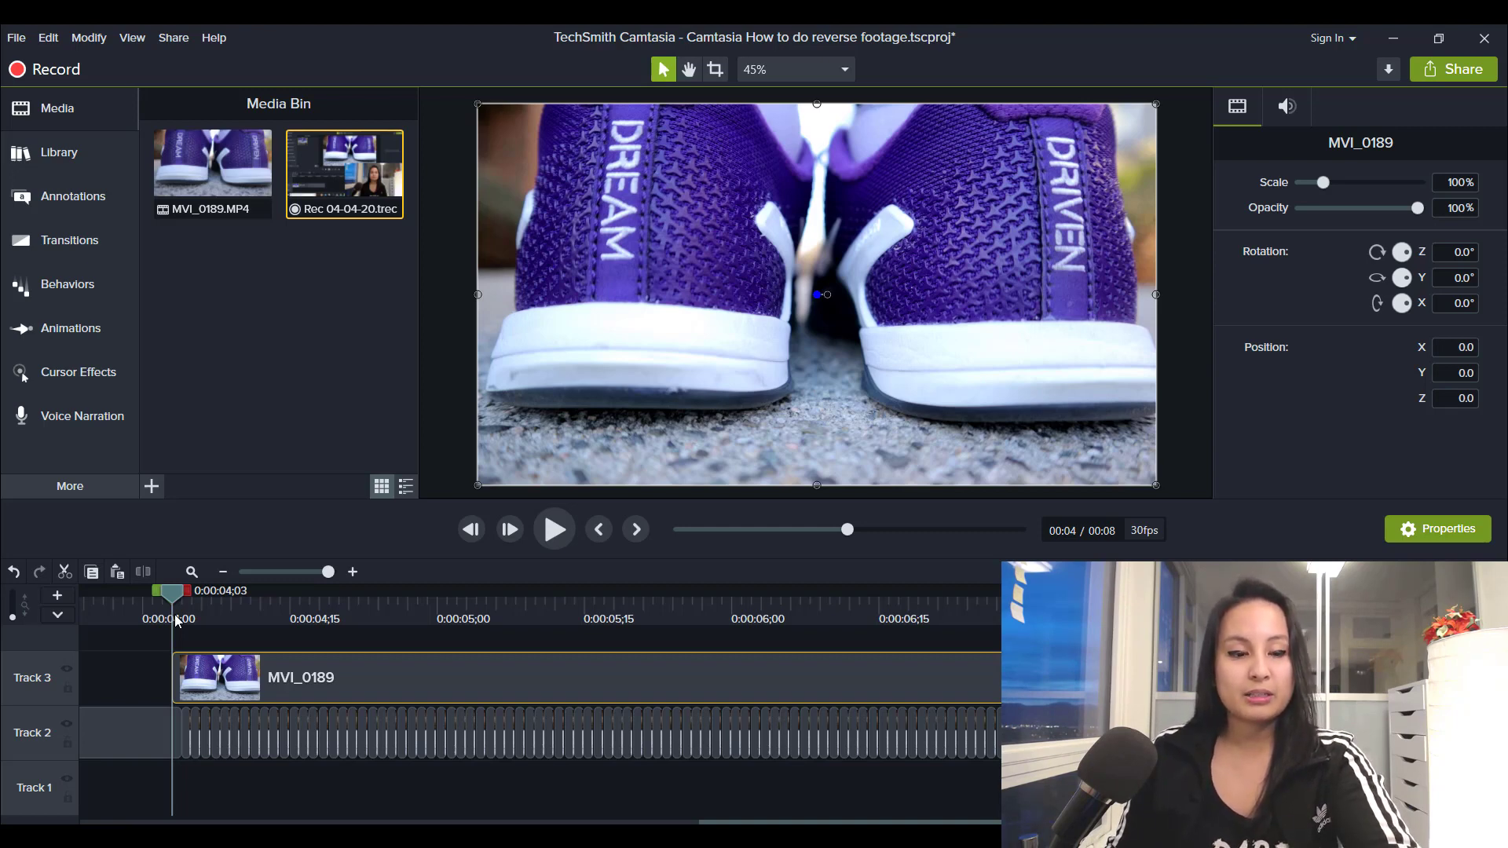
key(ctrl+Right)
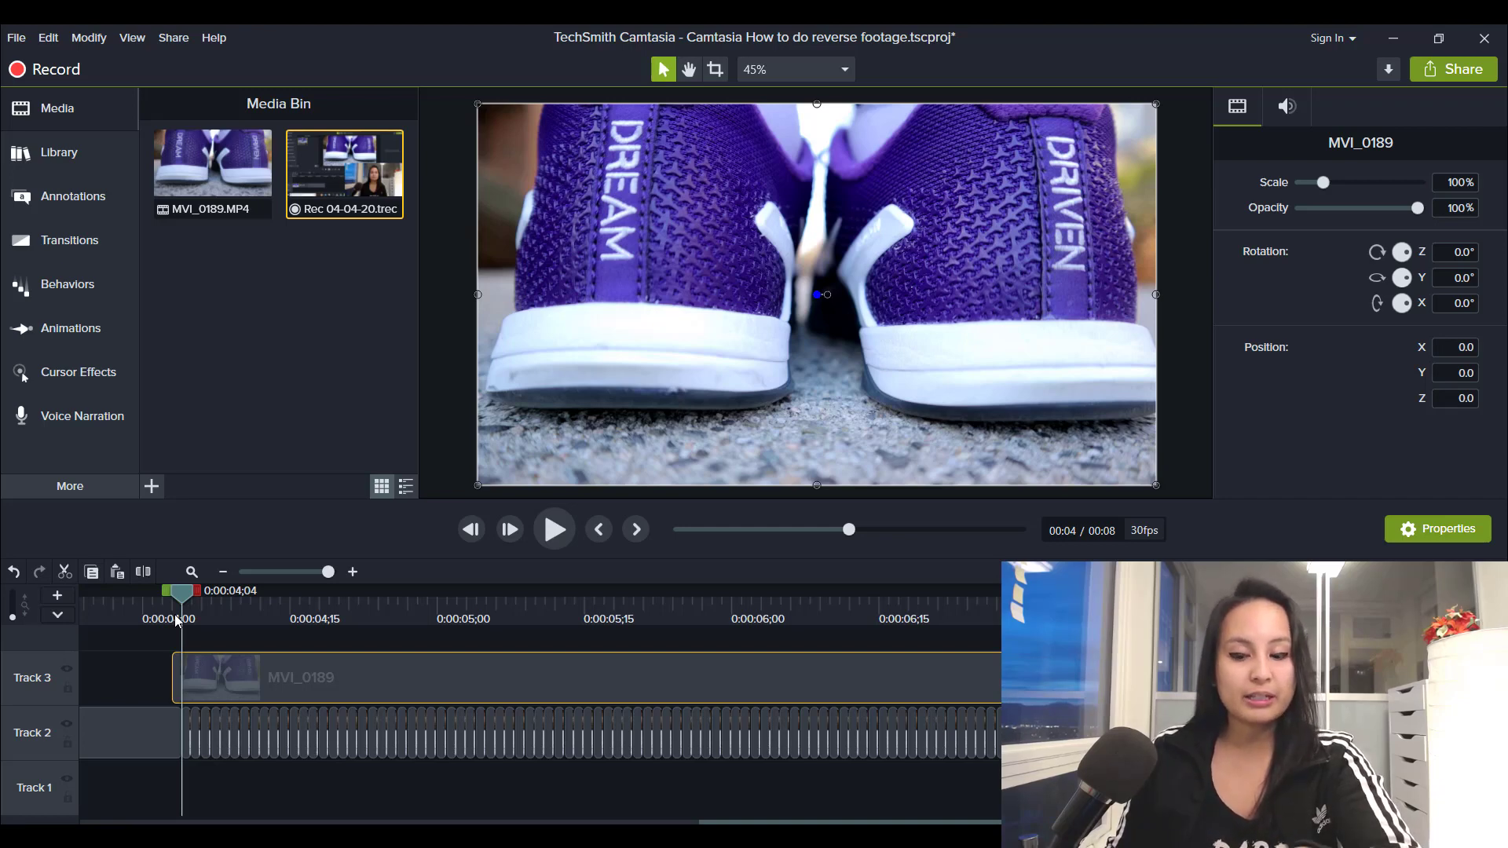
key(ctrl+Left)
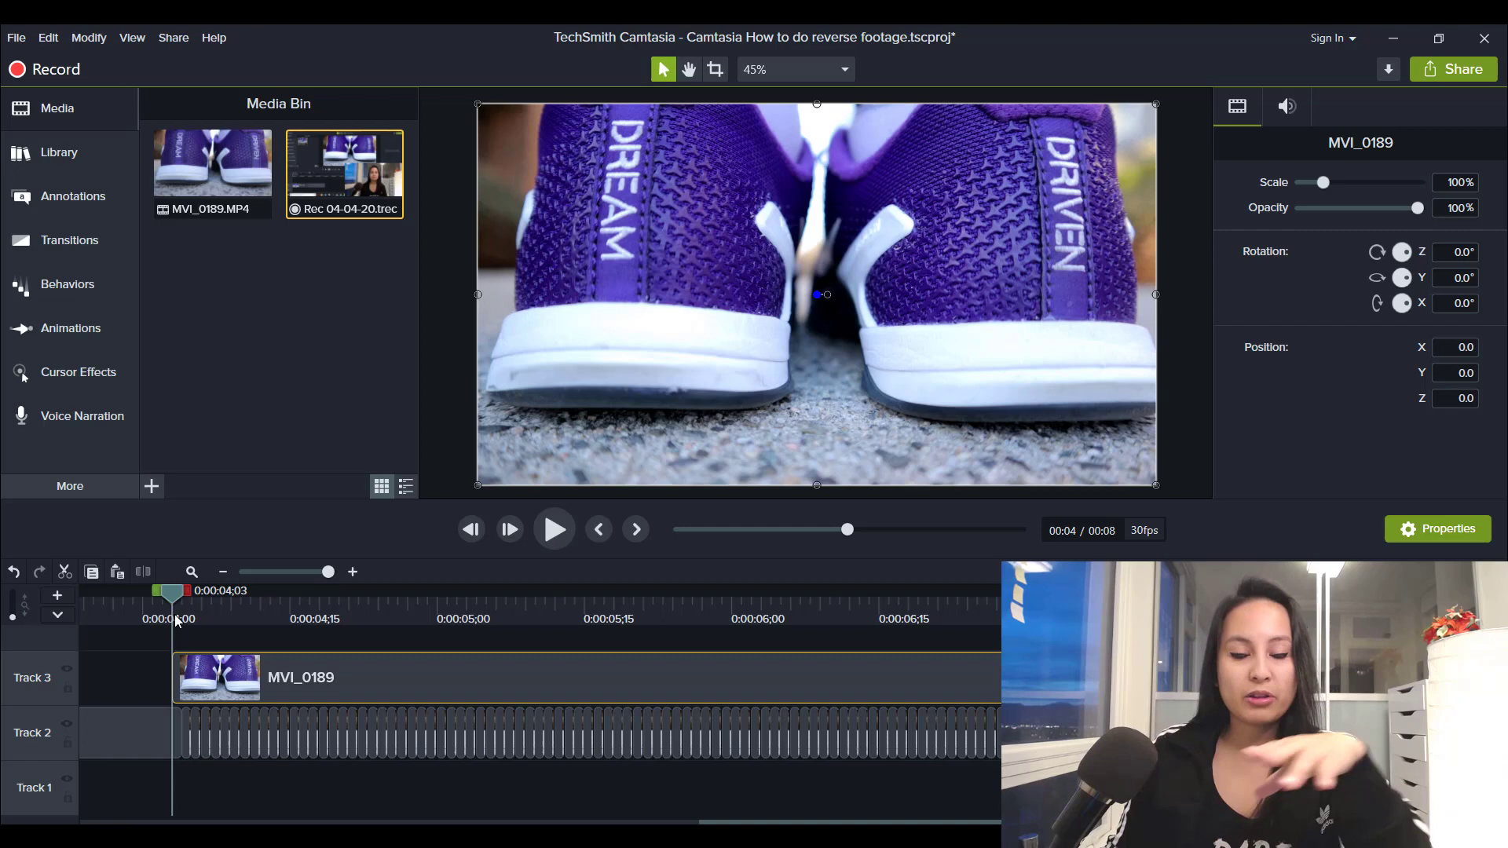
key(period)
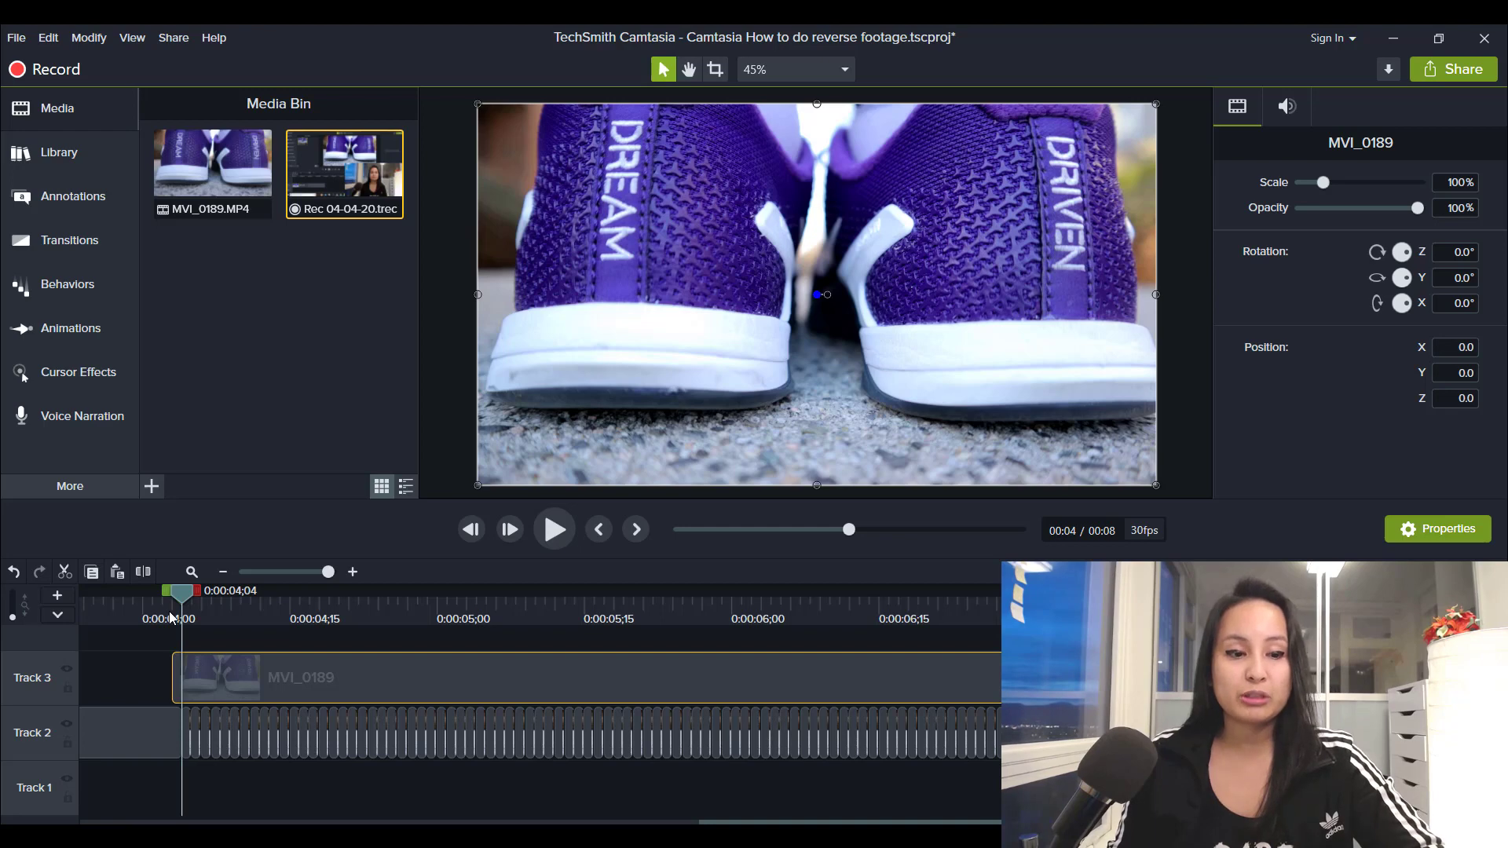
key(Escape)
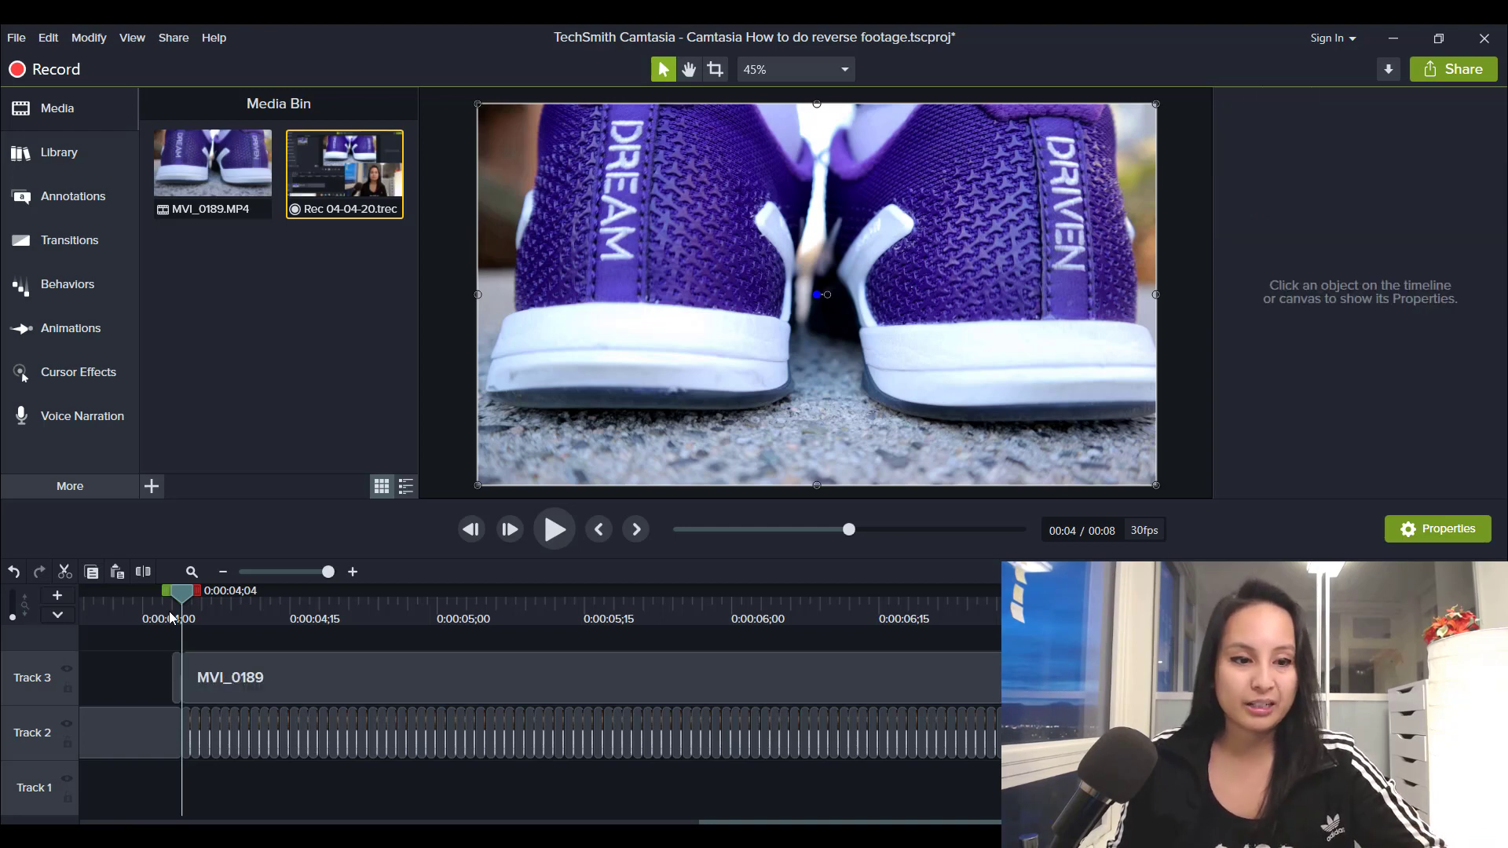
- Split the Track 3 clip at 0:00:04;05 and 0:00:04;06 into single-frame pieces
click(229, 674)
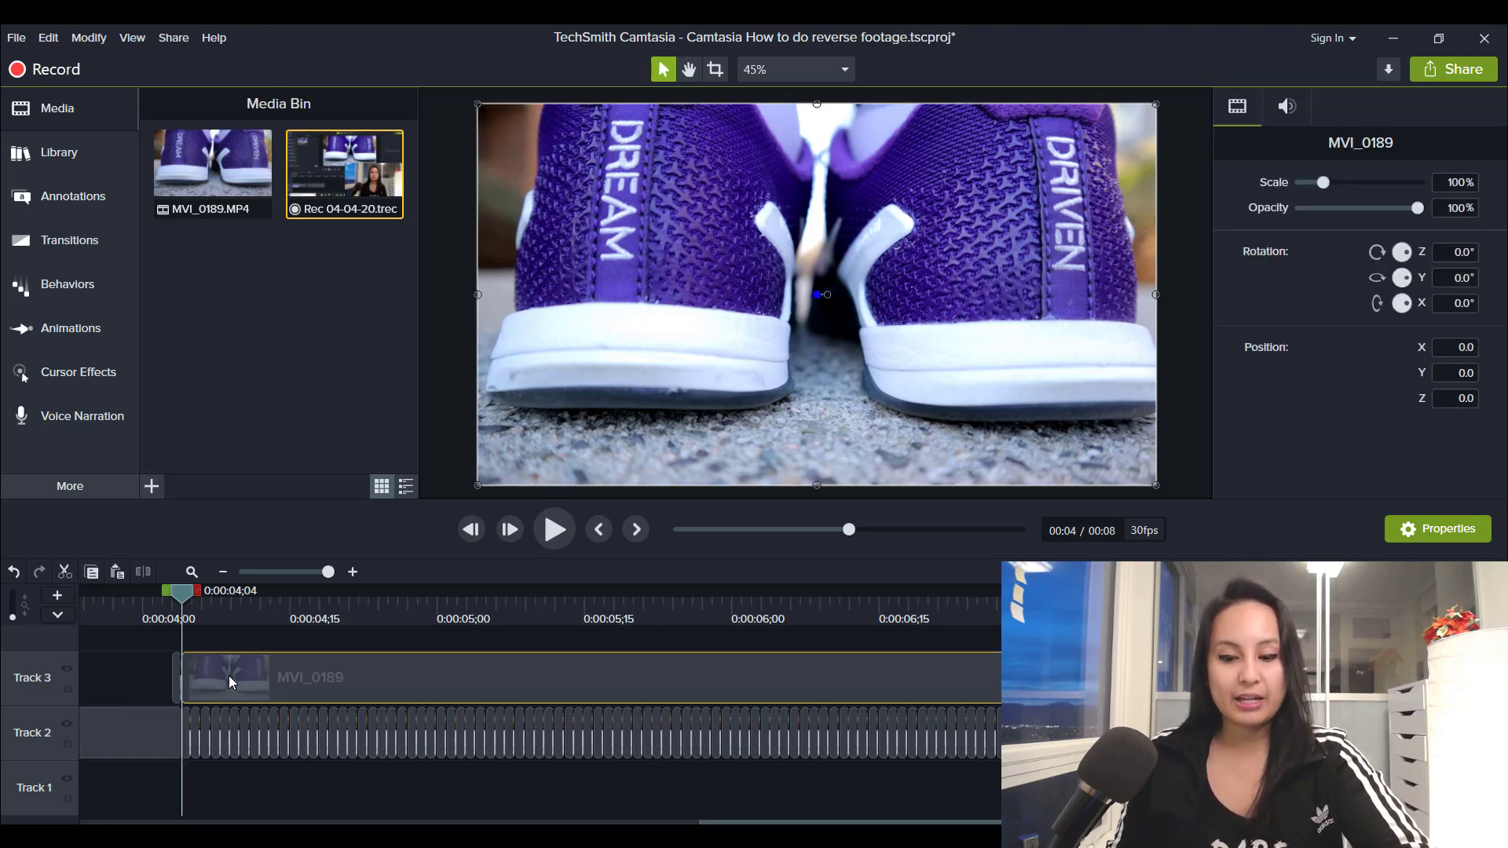
key(ctrl+Right)
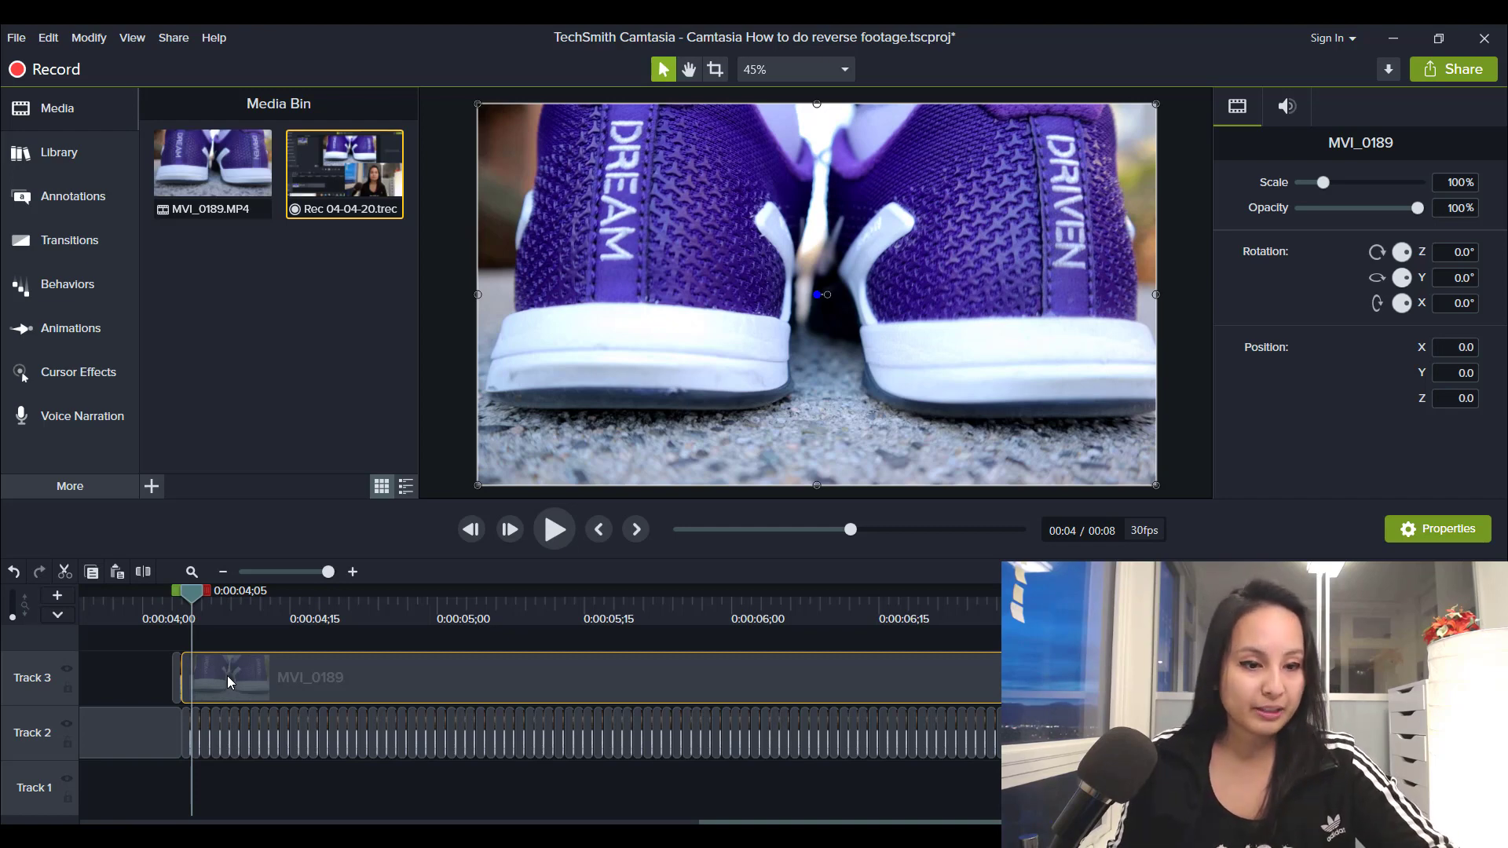
key(s)
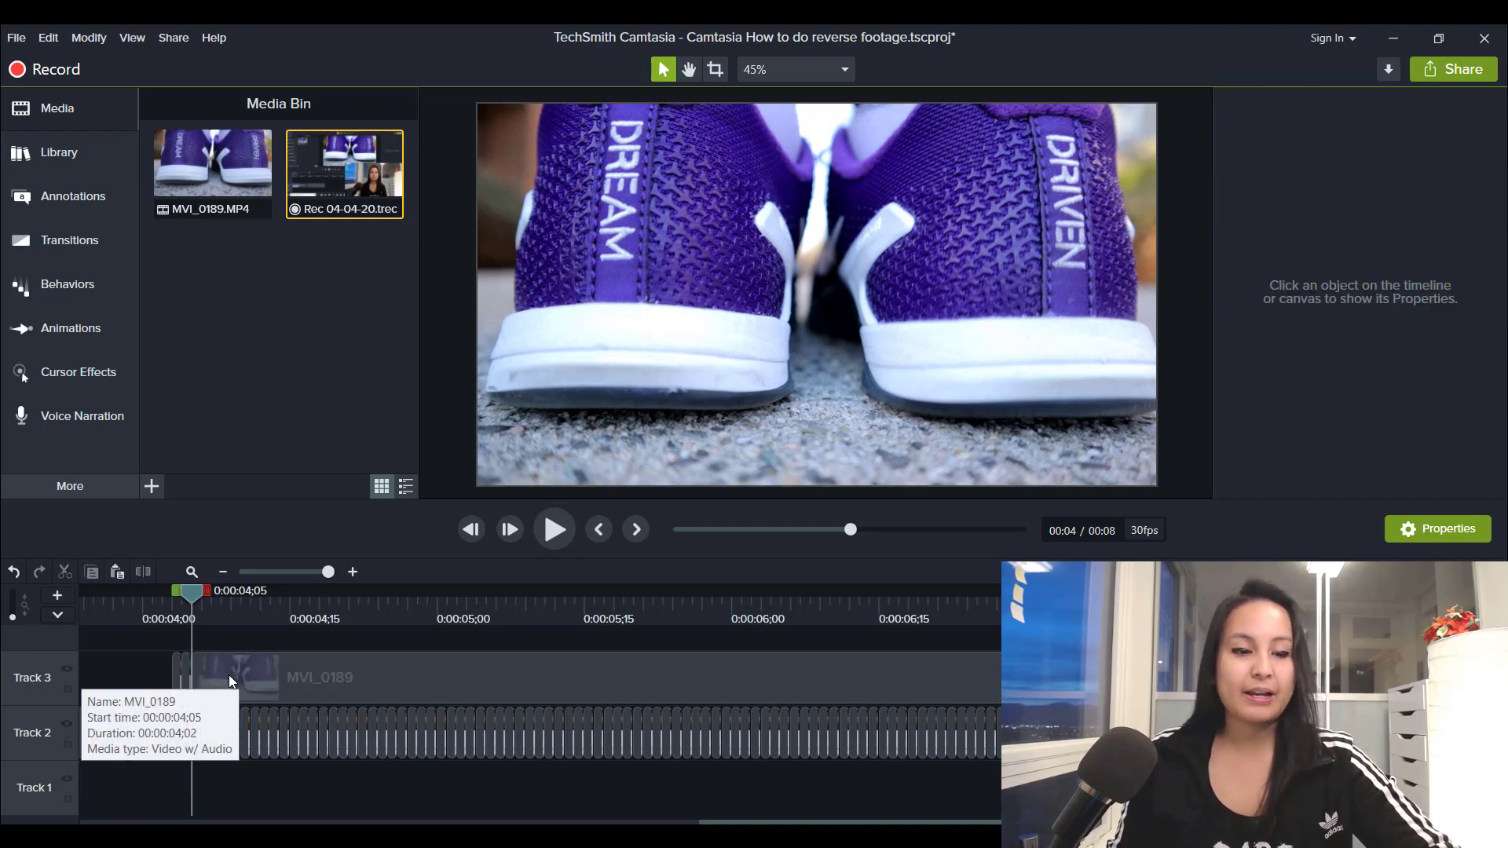
click(230, 675)
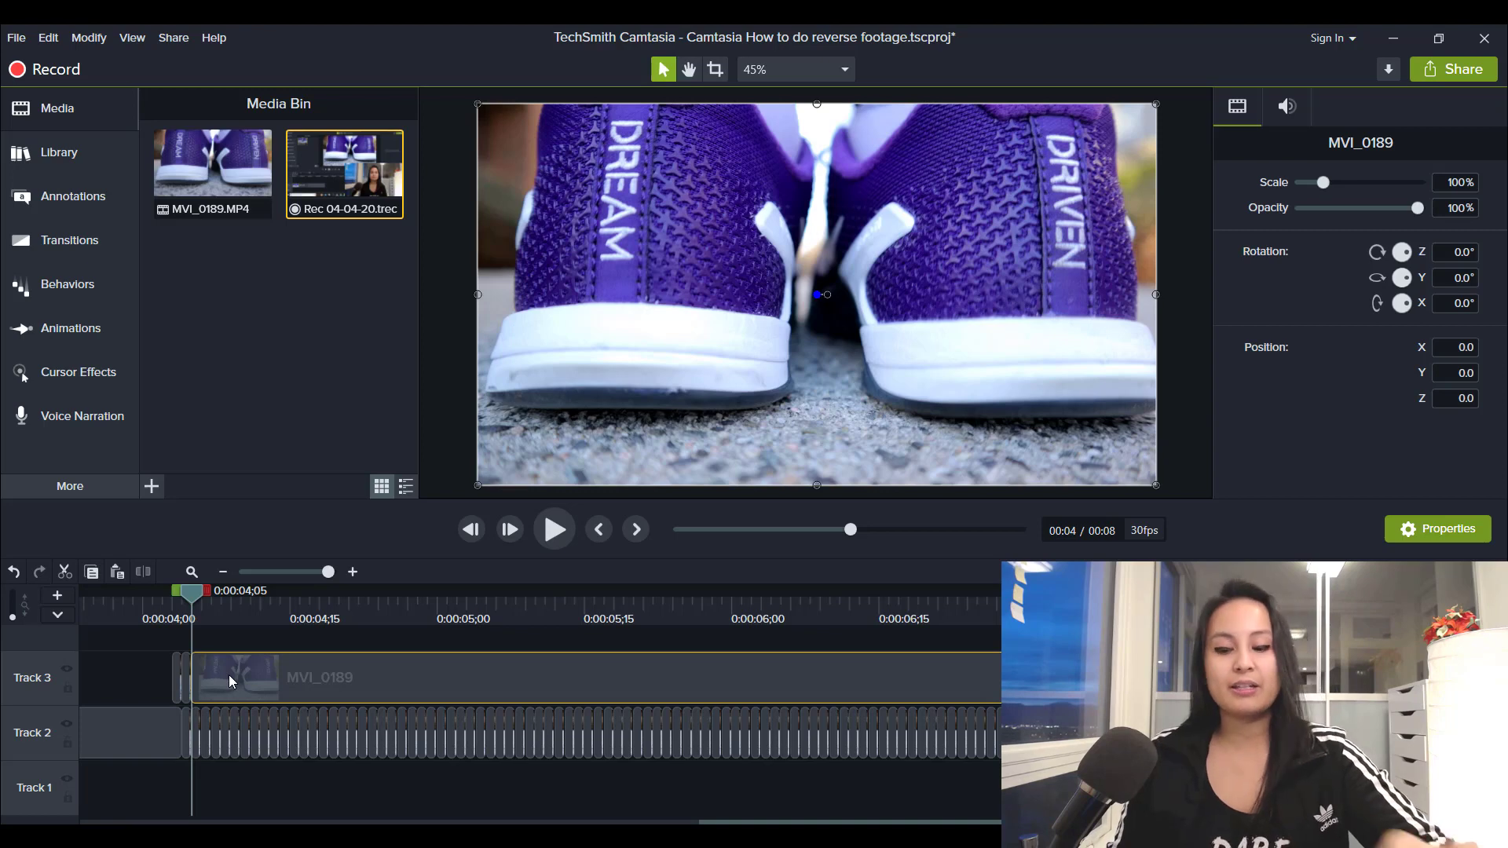
key(ctrl+Right)
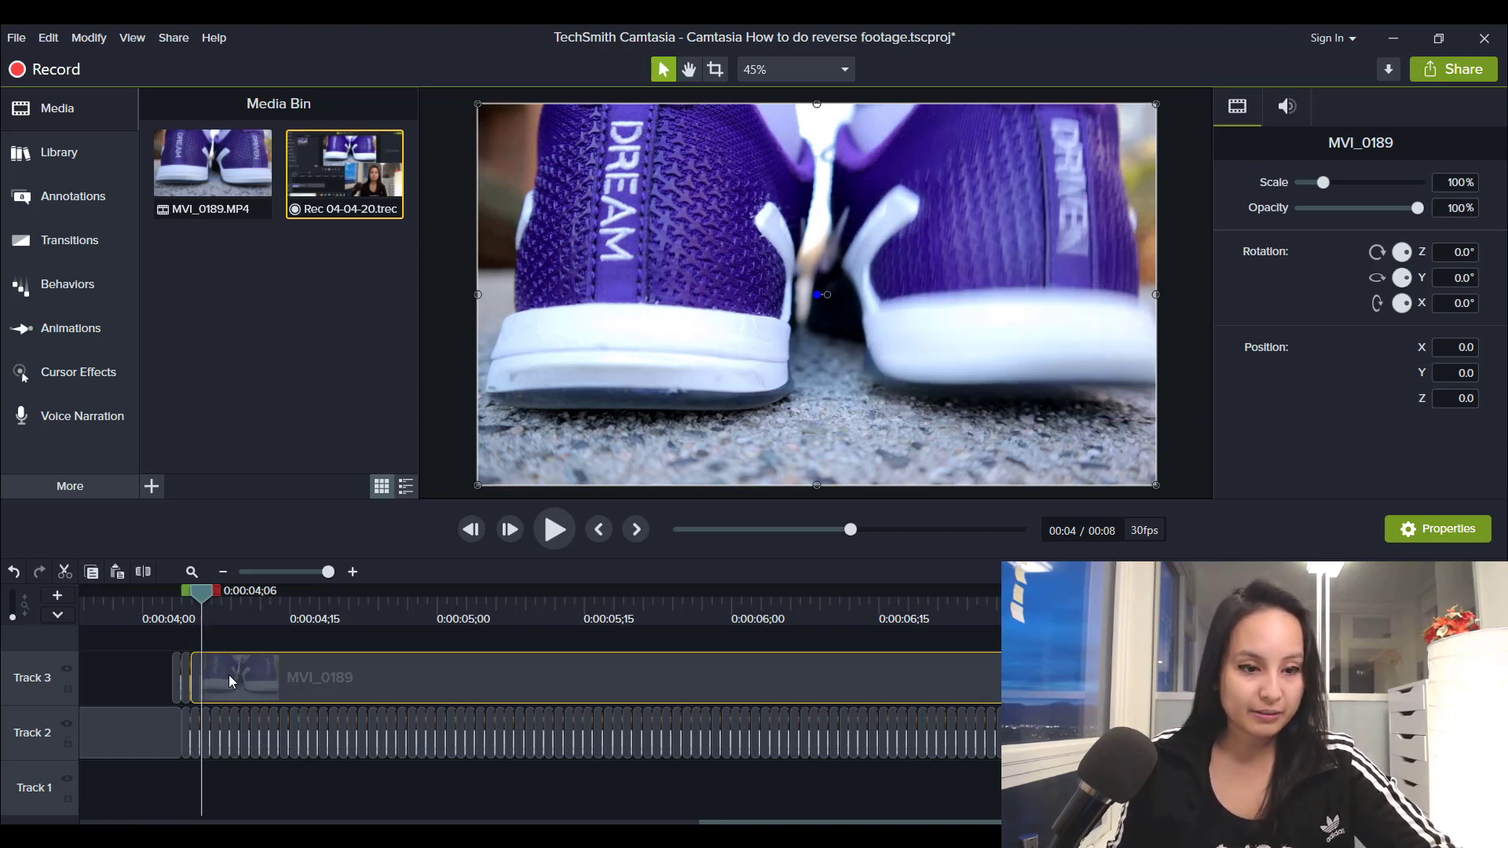
key(s)
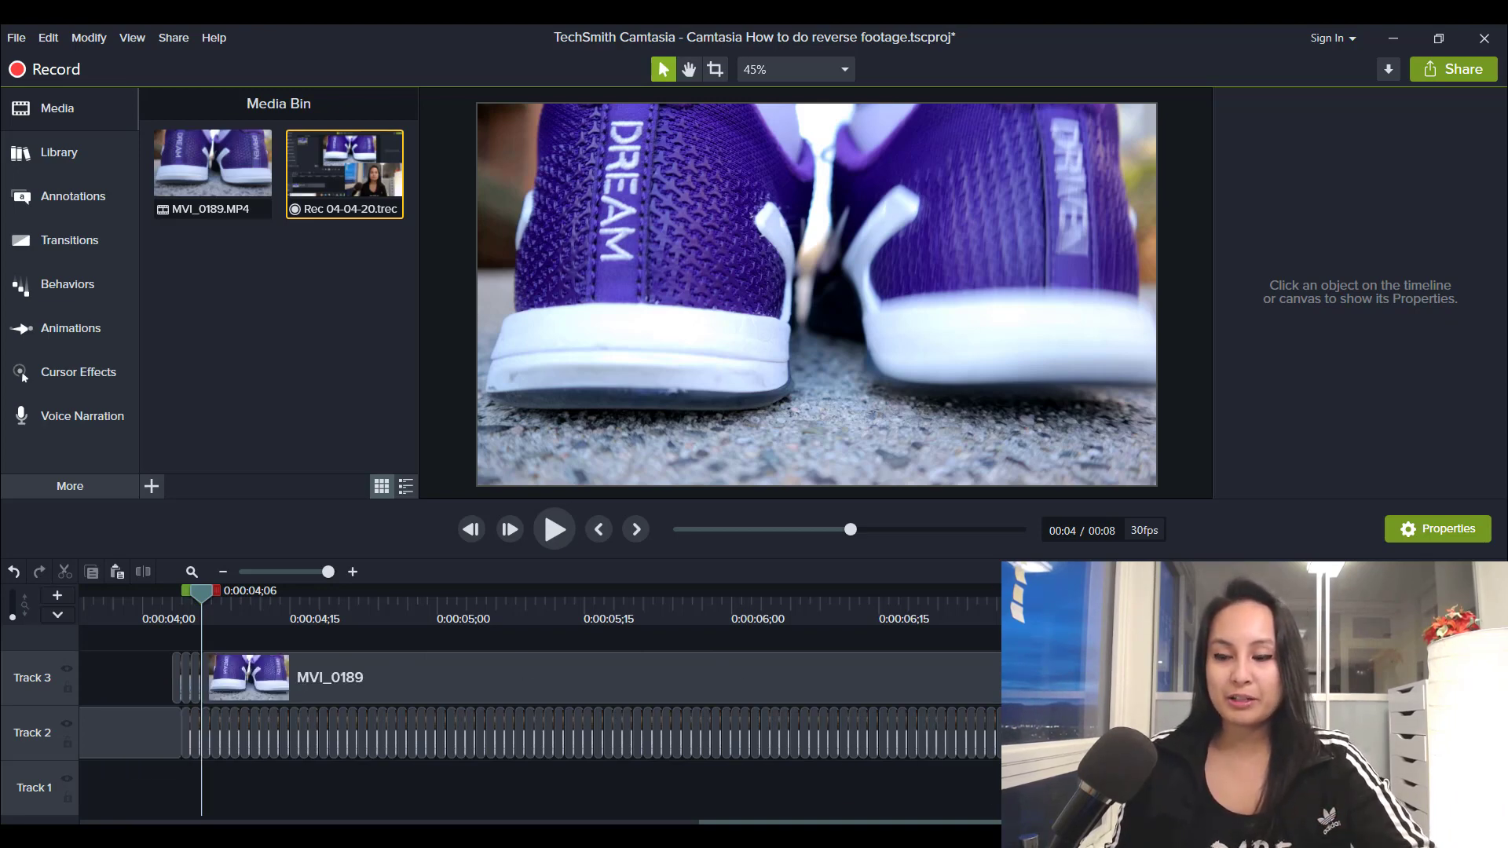
click(598, 678)
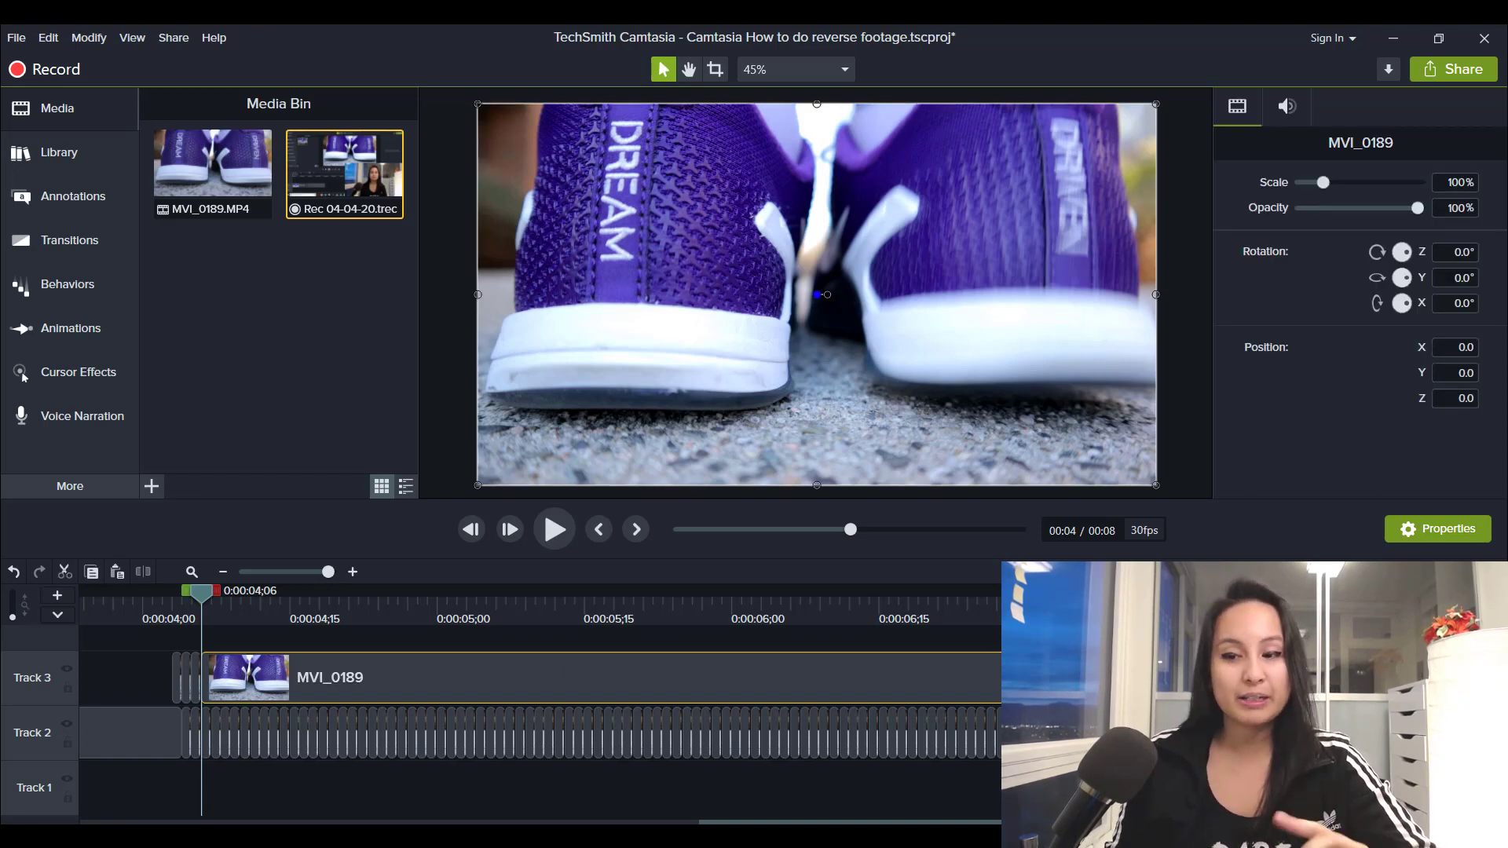
click(1379, 606)
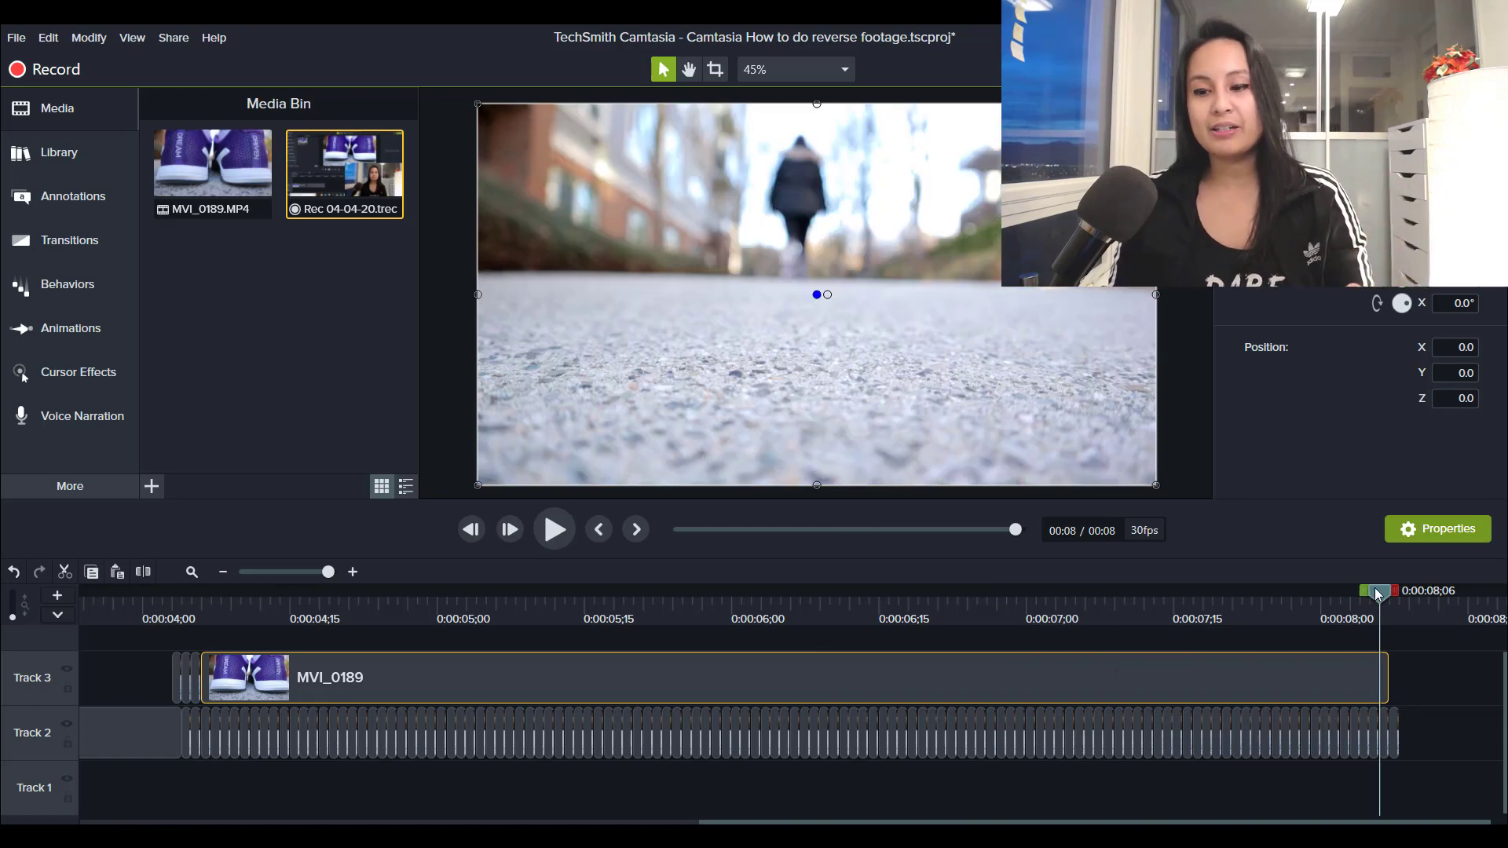
- From 0:00:08;06, split the clip's final frames at 0:00:08;05, 08;04, 08;03 and 08;02
click(1384, 596)
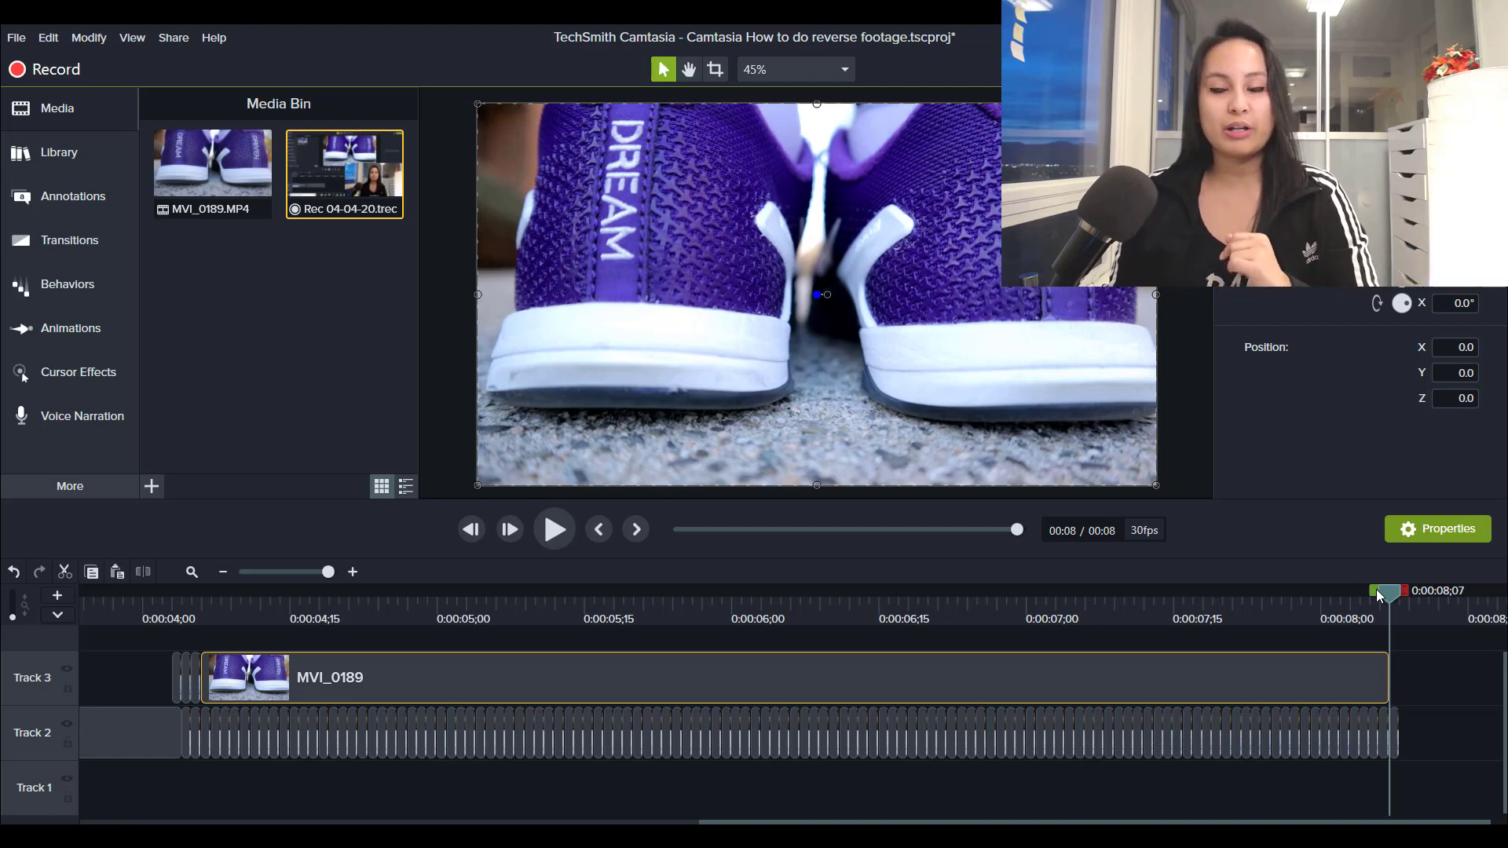
click(1377, 590)
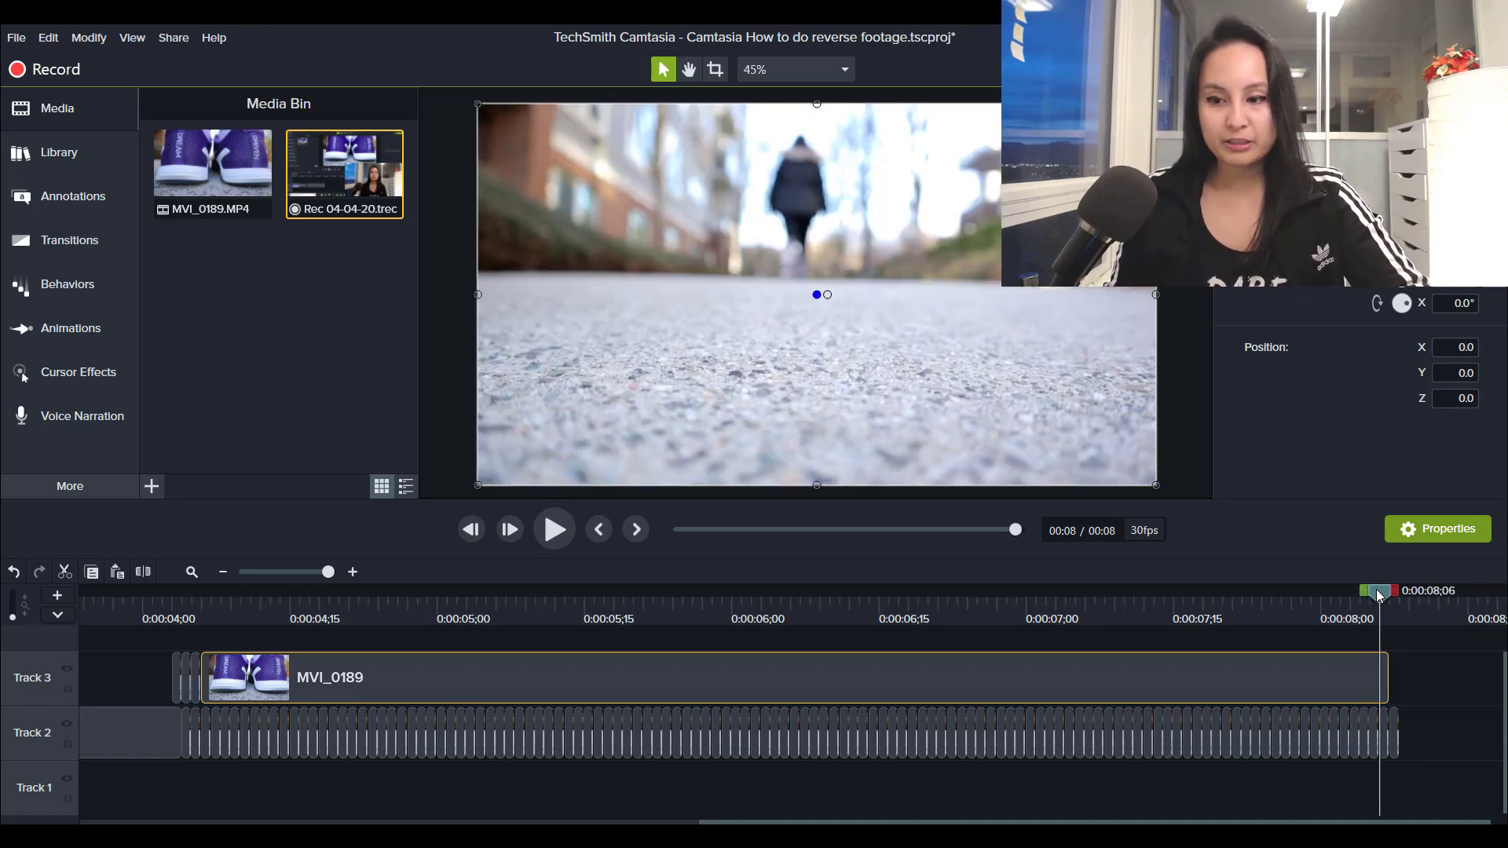
click(1335, 681)
click(1335, 680)
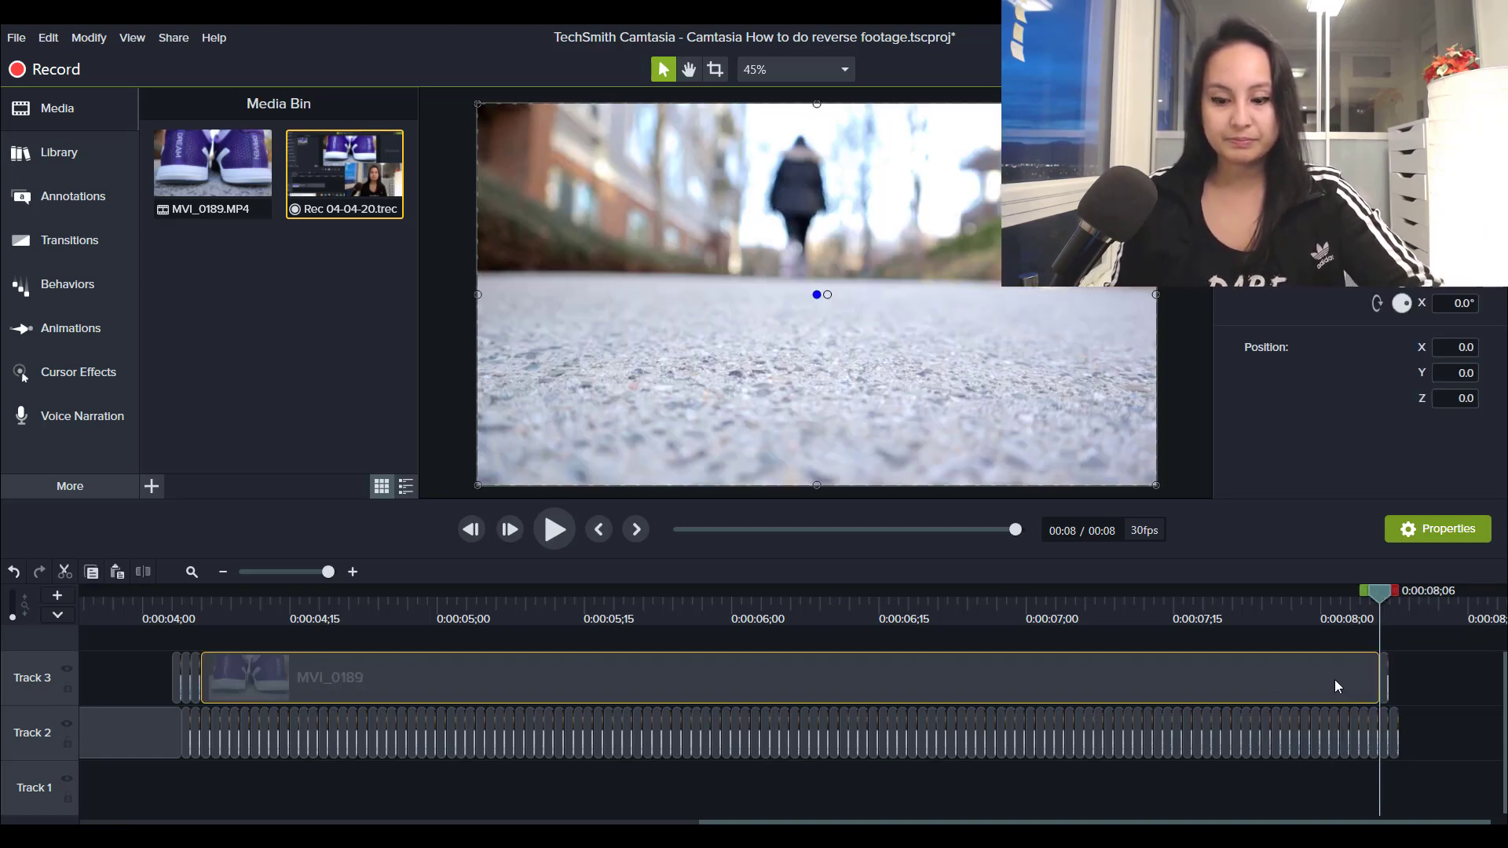
key(comma)
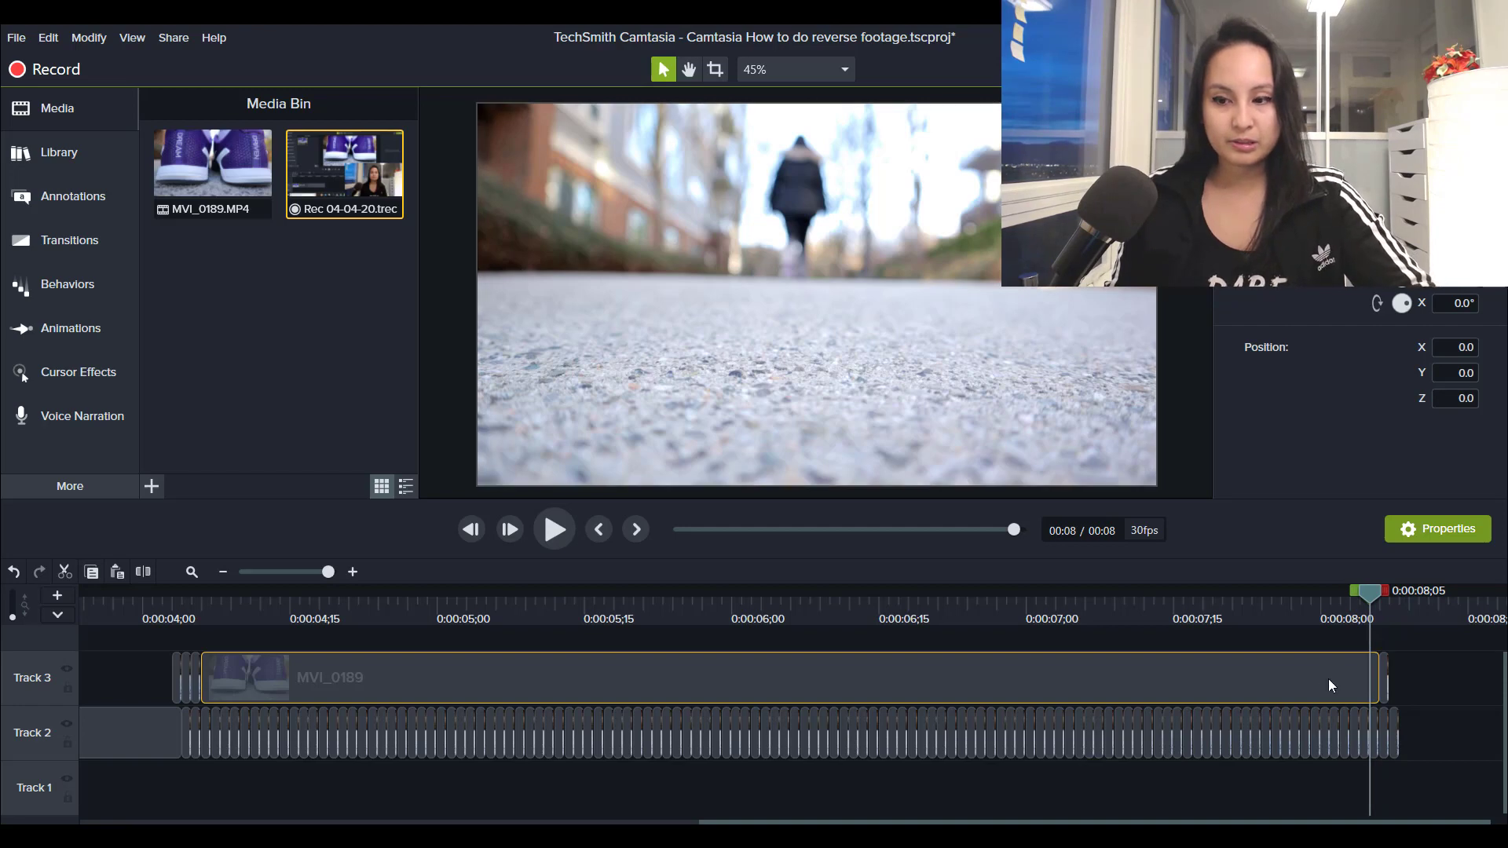
key(s)
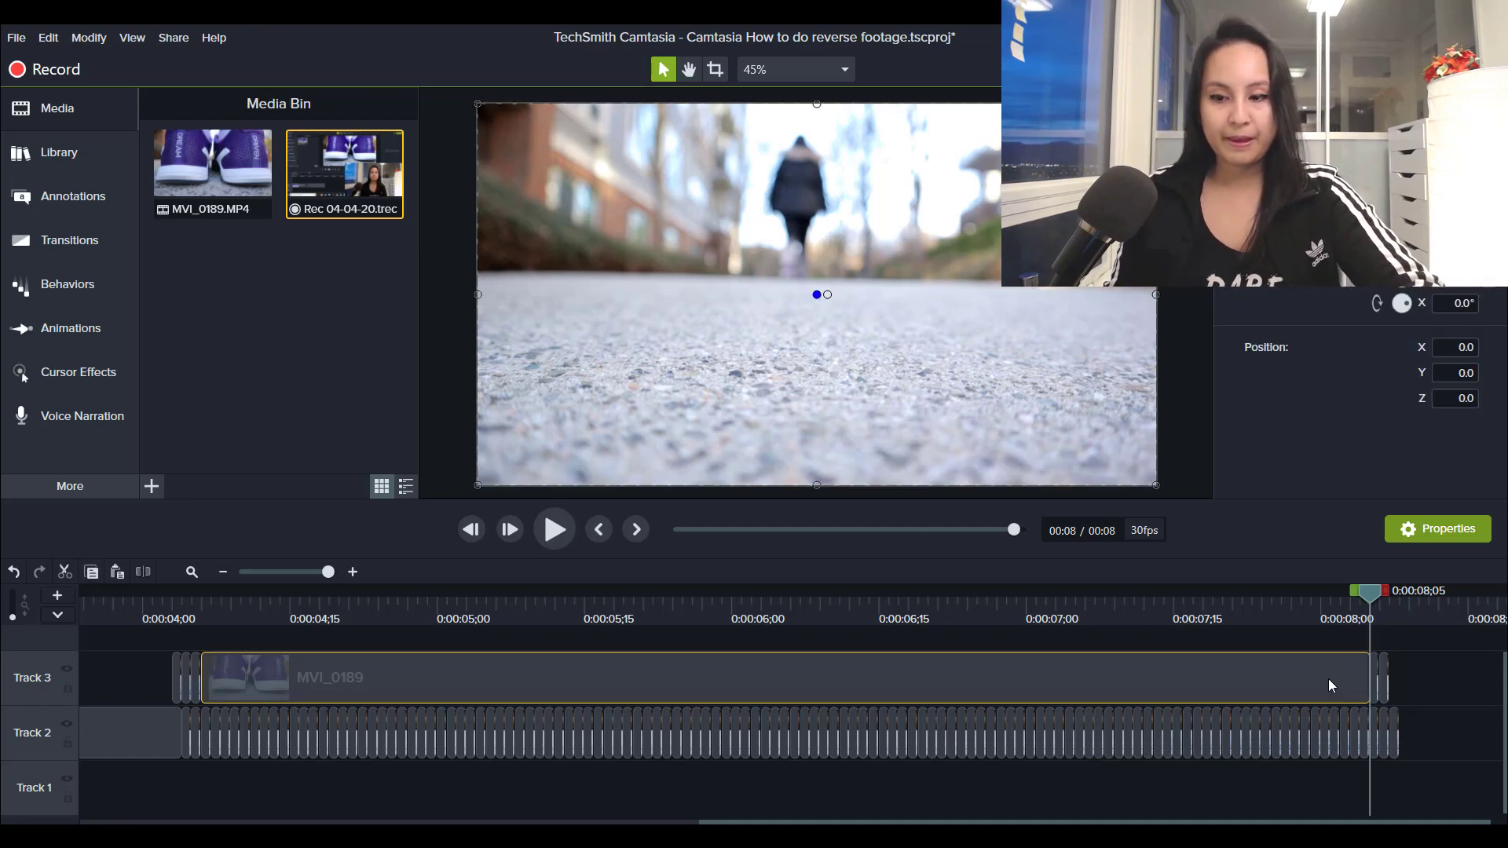
key(comma)
key(s)
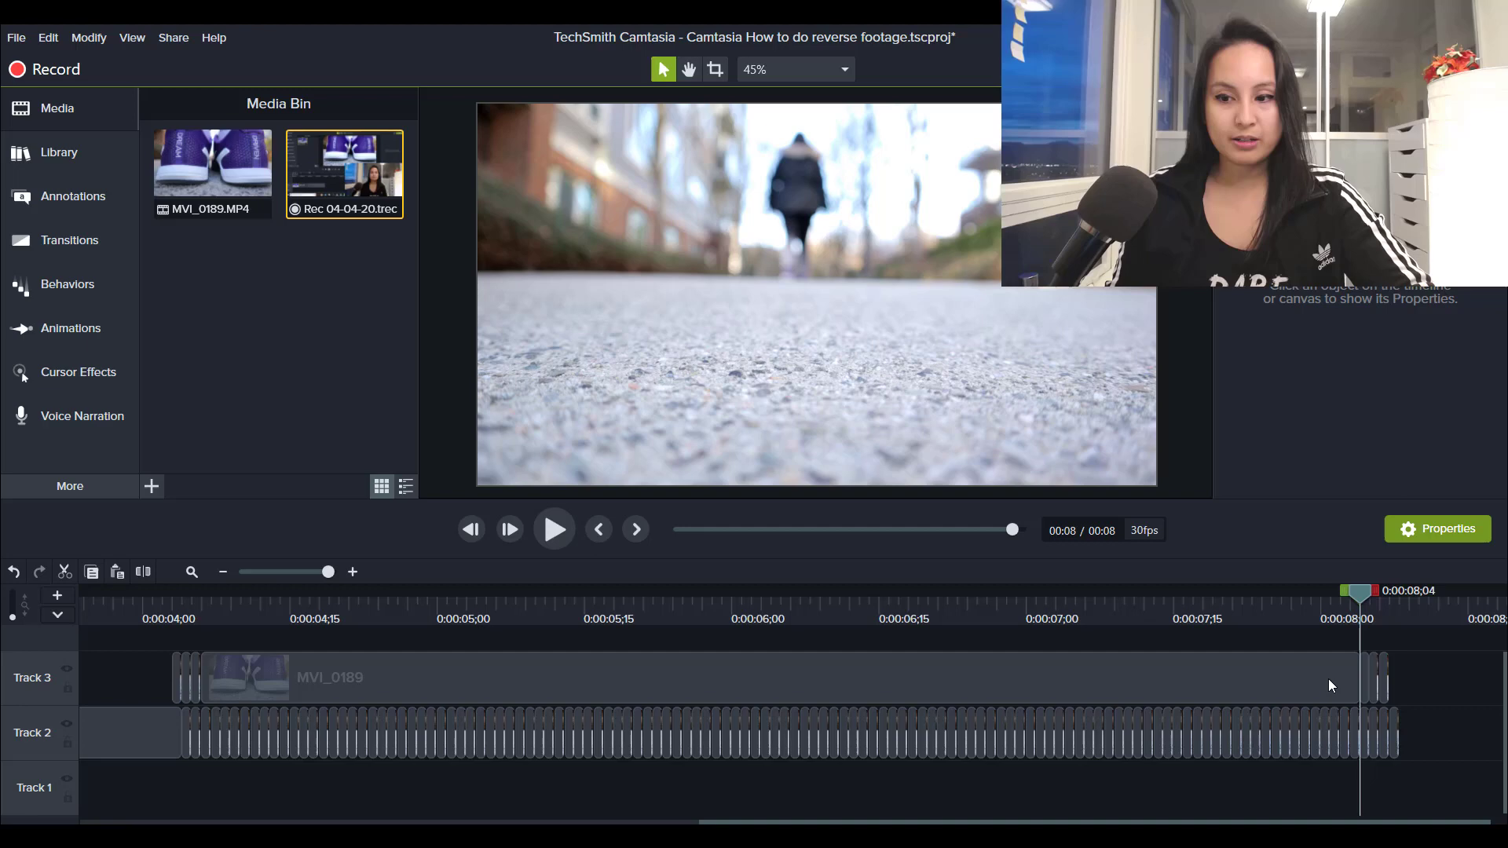
key(comma)
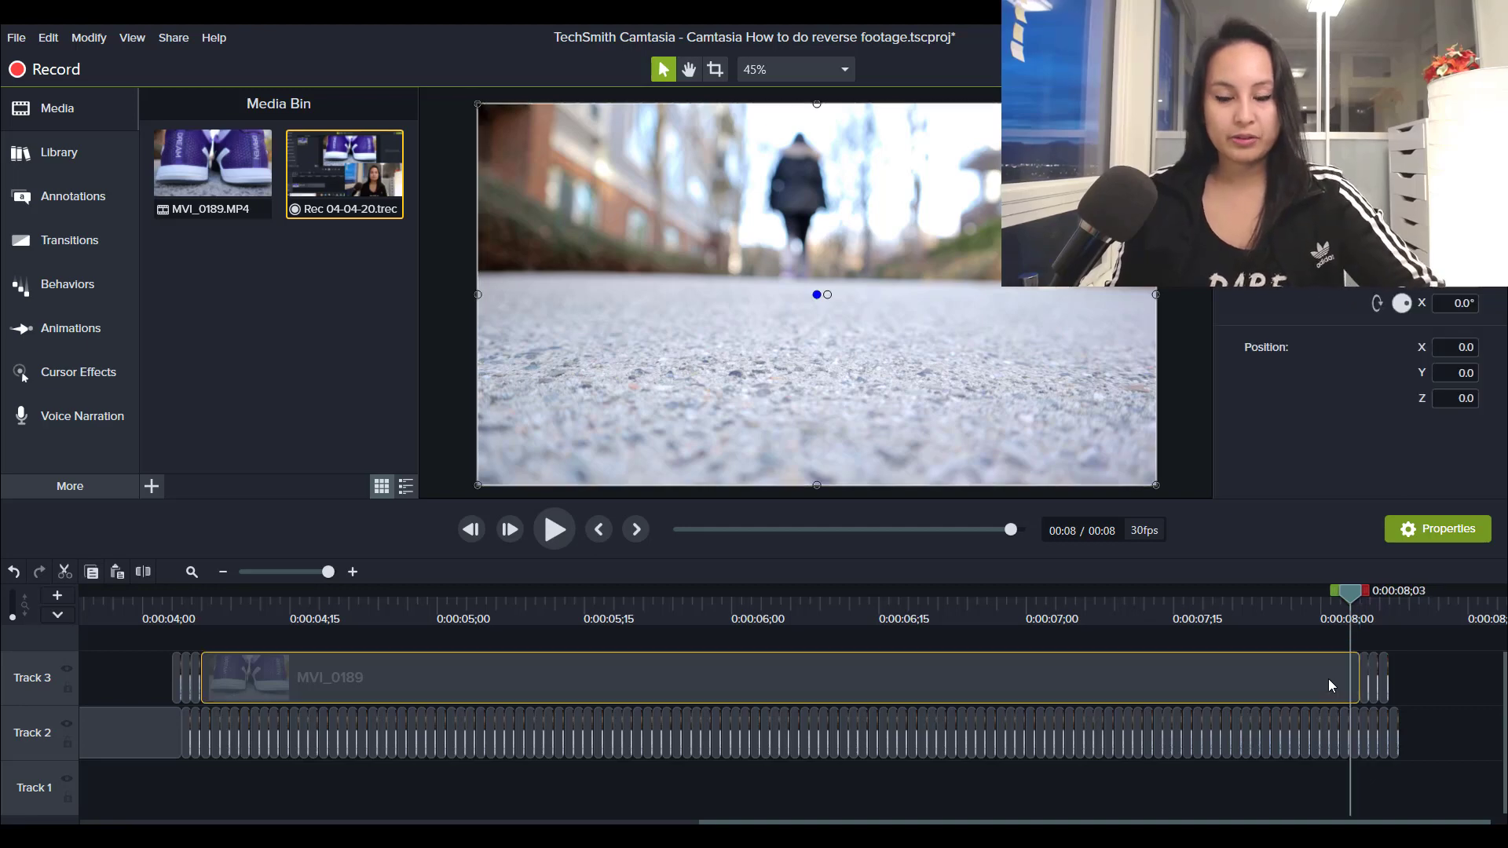
key(s)
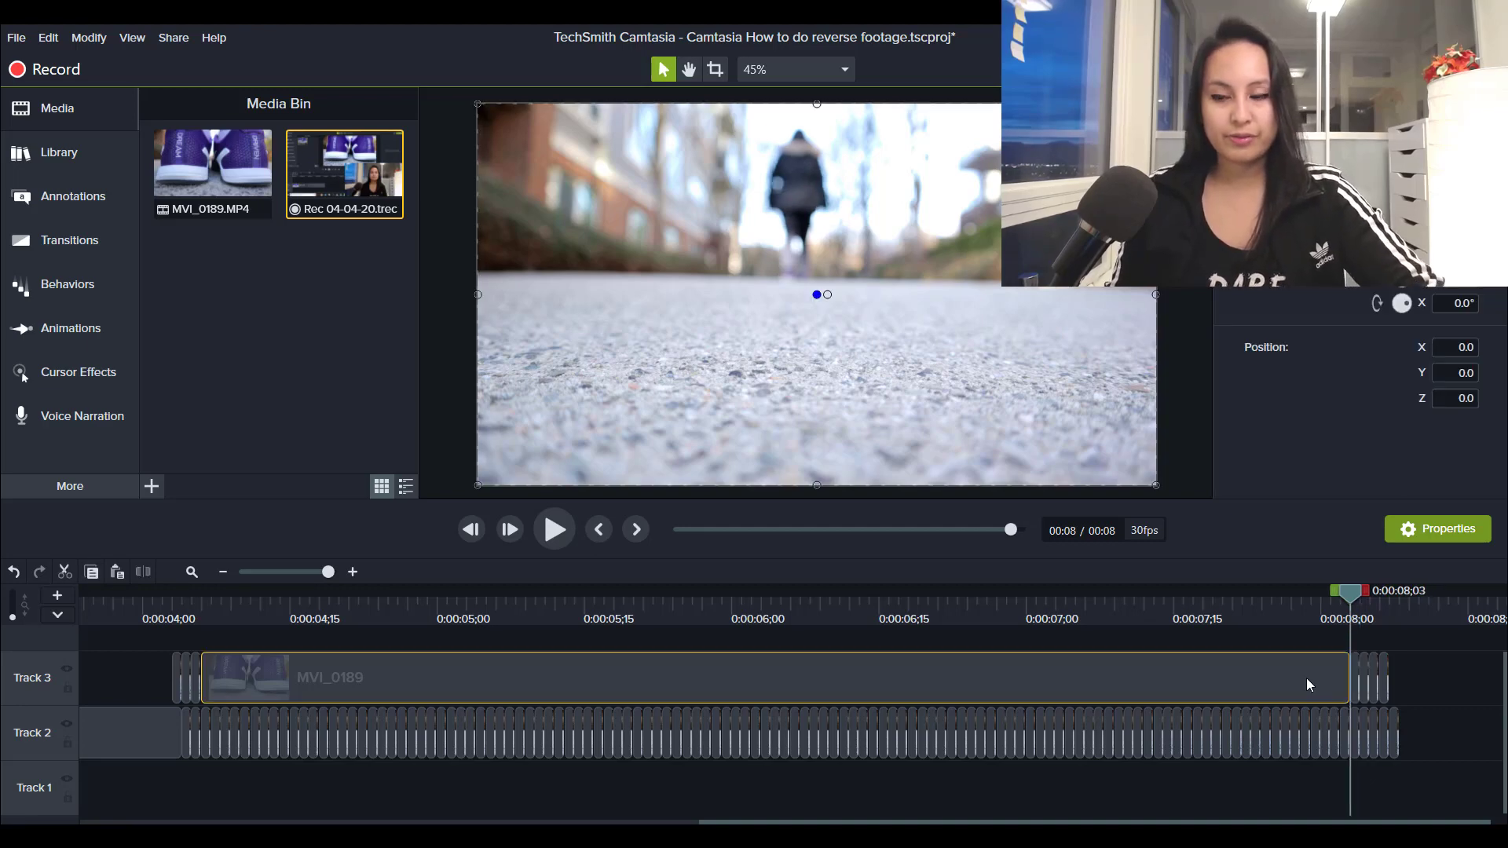
key(comma)
key(s)
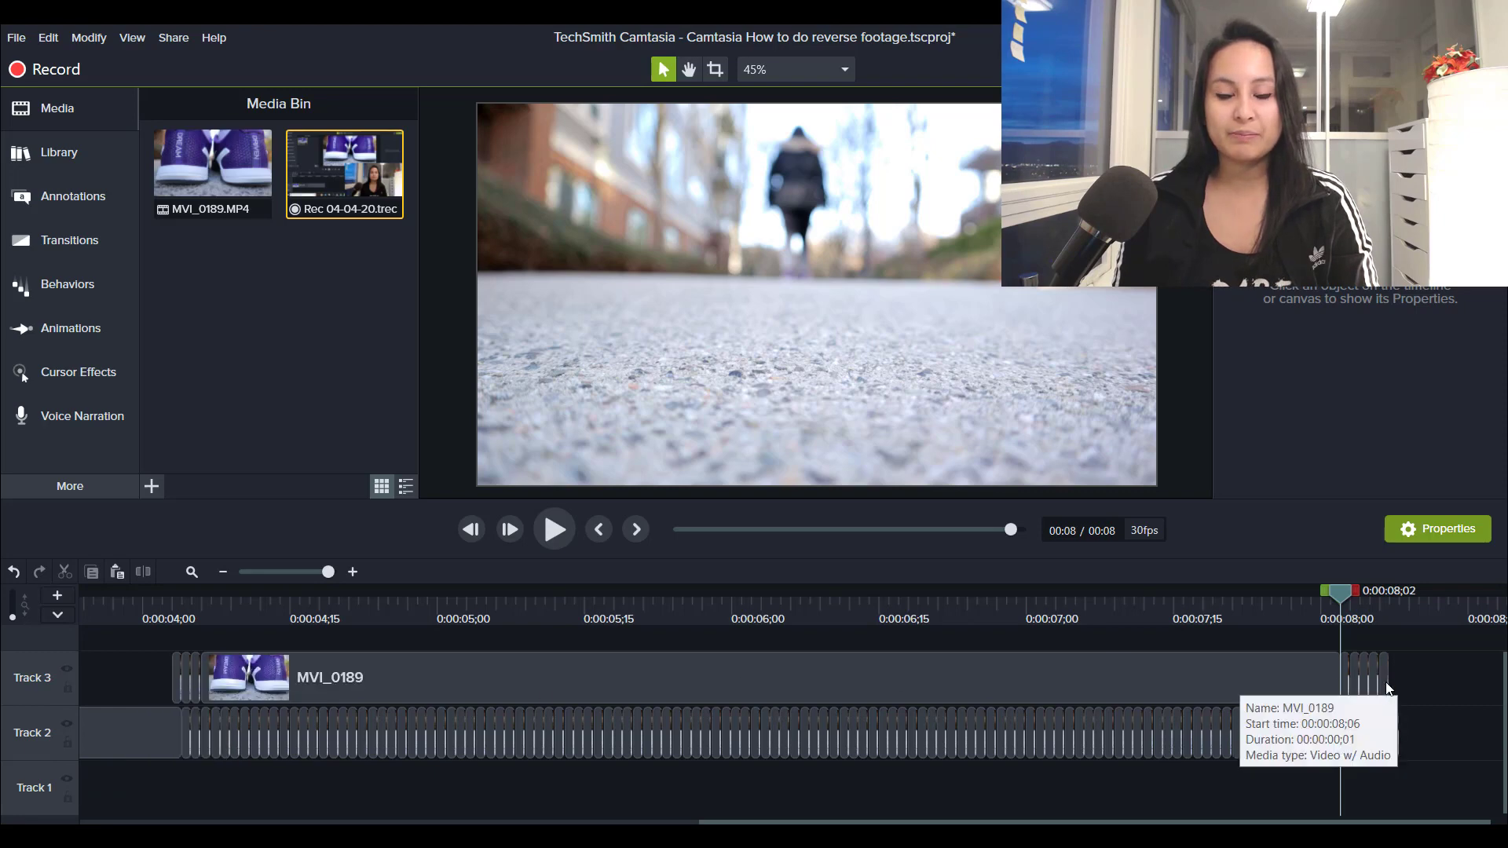
- Lift the last clip piece onto a new track and move it to about 0:00:04;00
drag(1387, 690, 1378, 634)
drag(1216, 671, 192, 673)
click(160, 755)
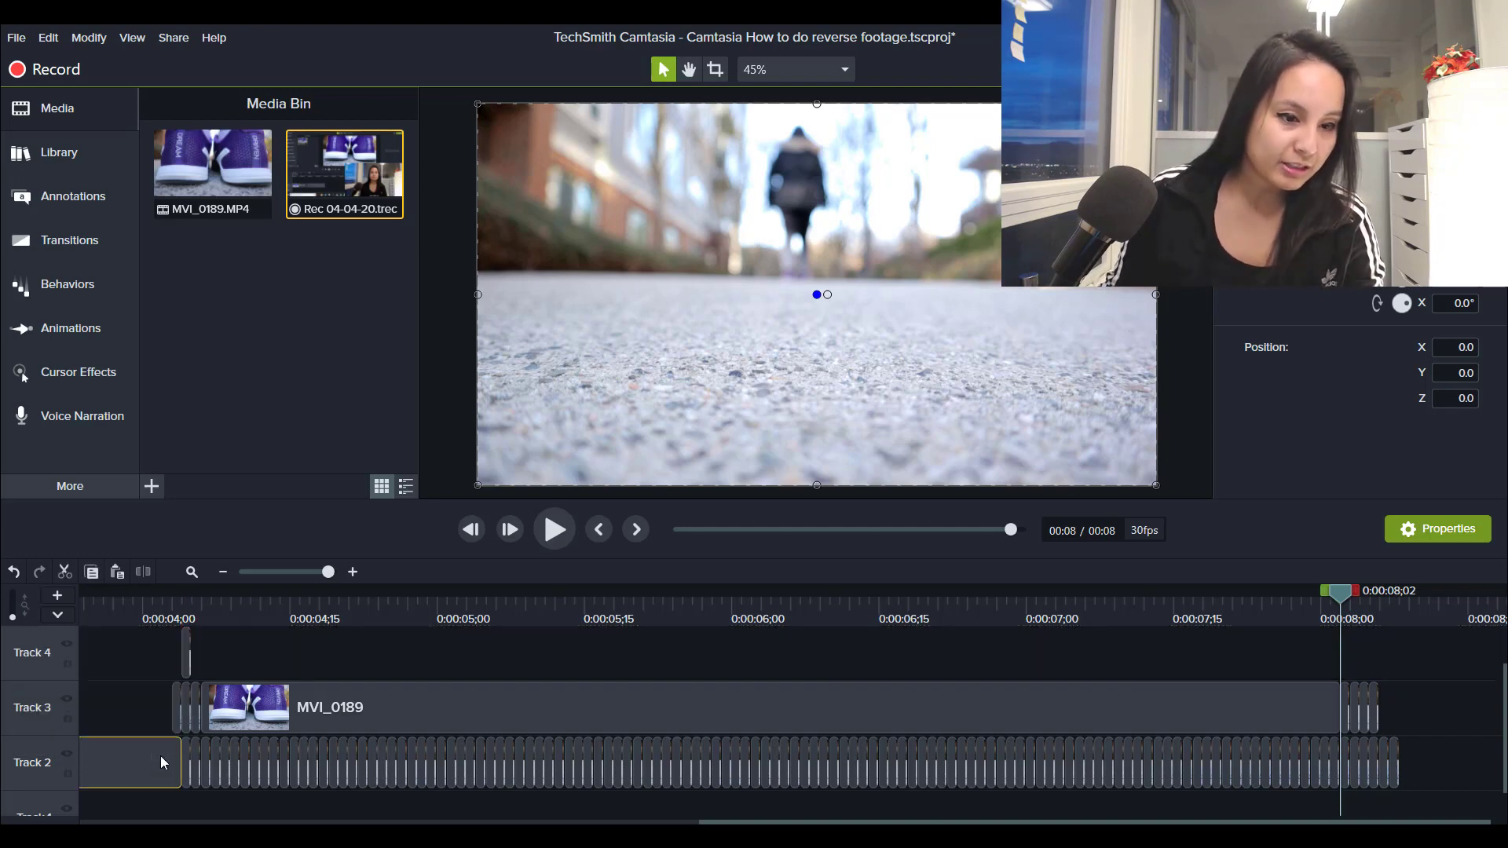
- Zoom the timeline to the 4–8 second span and select the tiny clip at Track 3's end
click(218, 571)
click(217, 571)
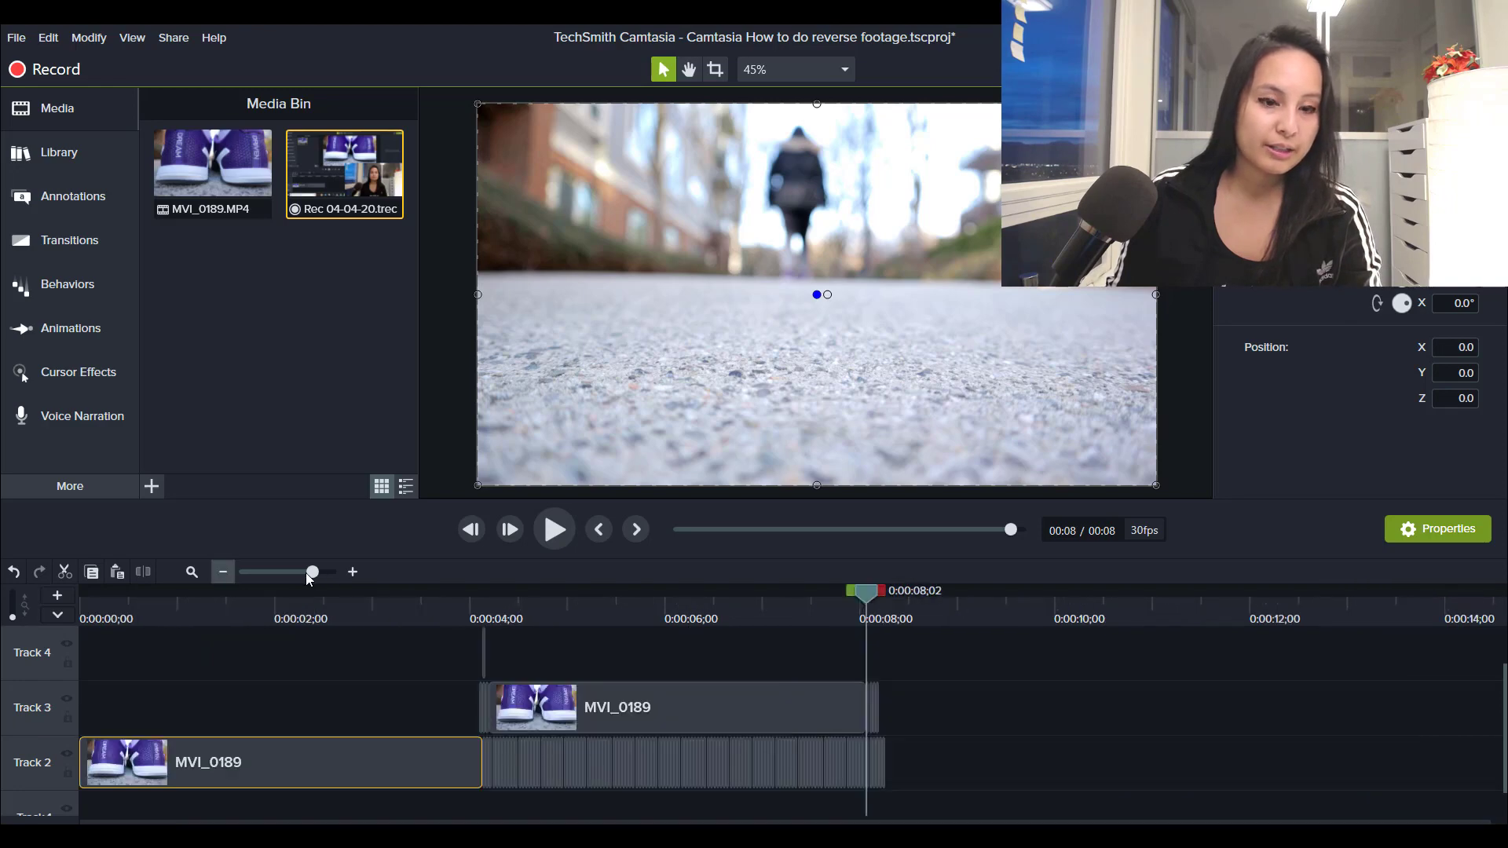
click(349, 583)
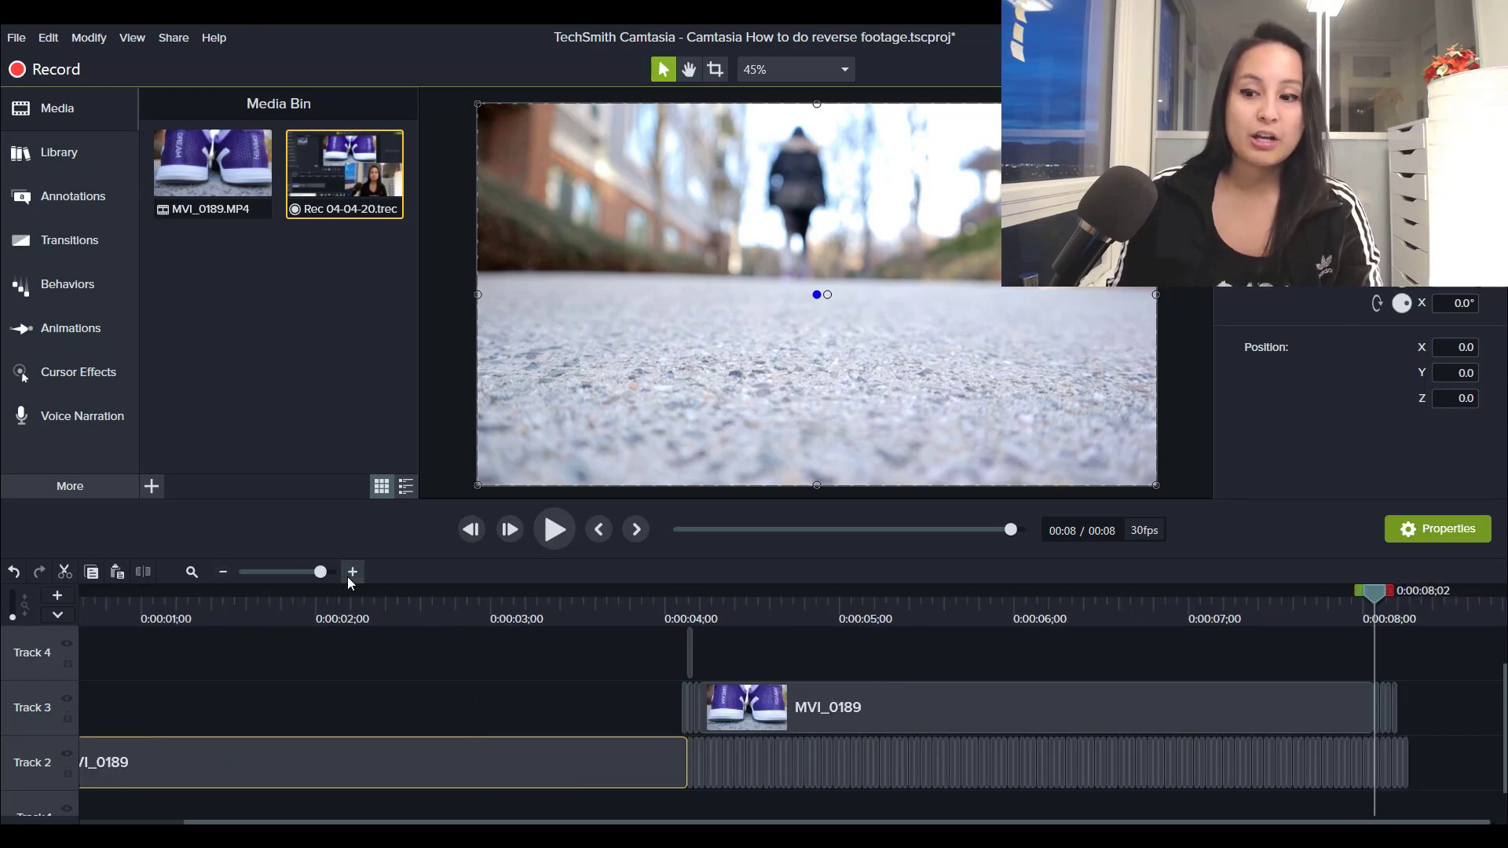
click(350, 583)
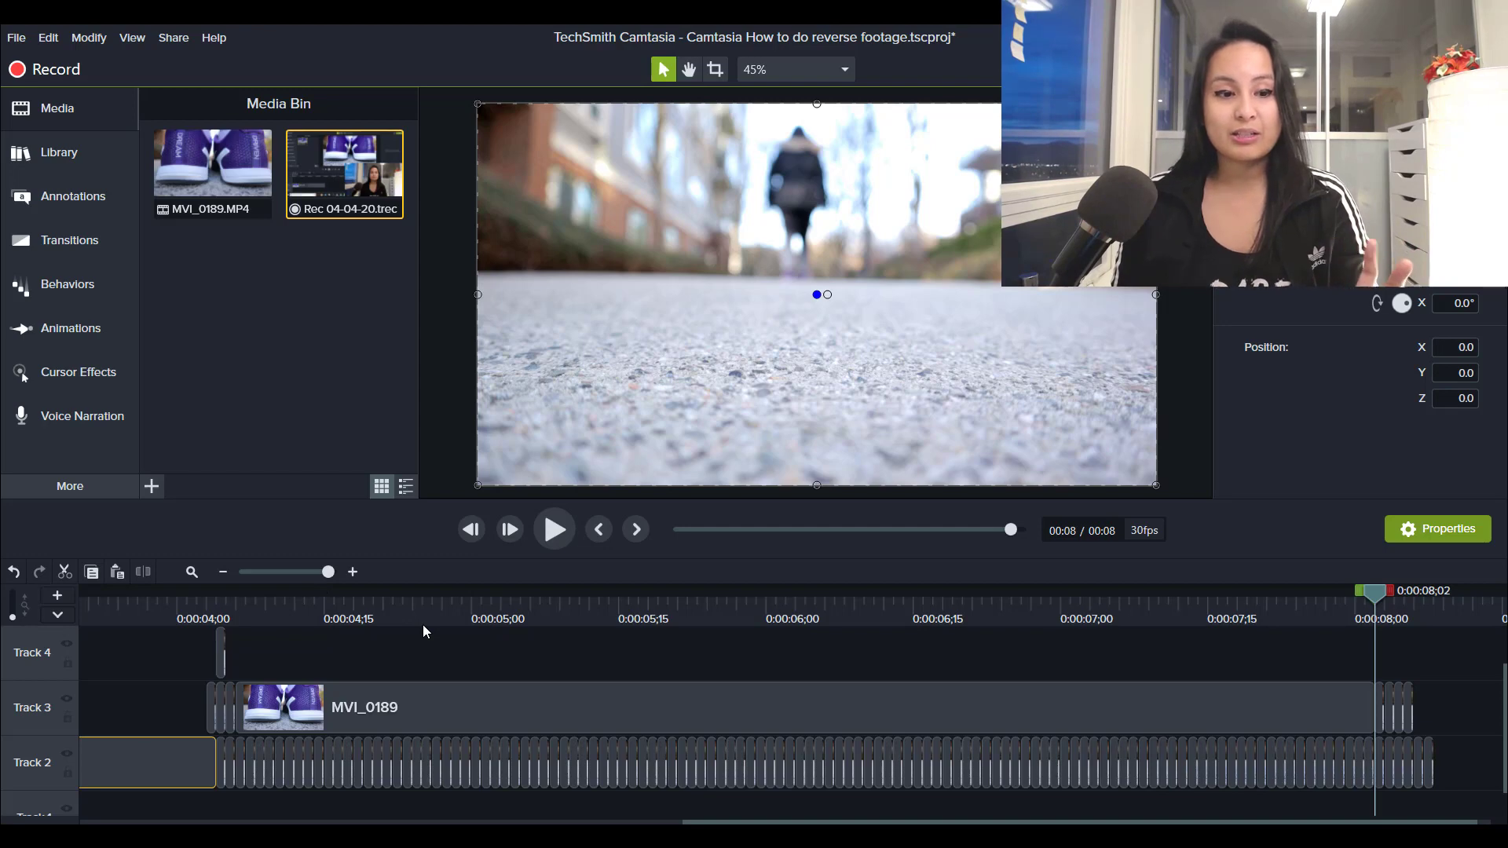
click(1408, 716)
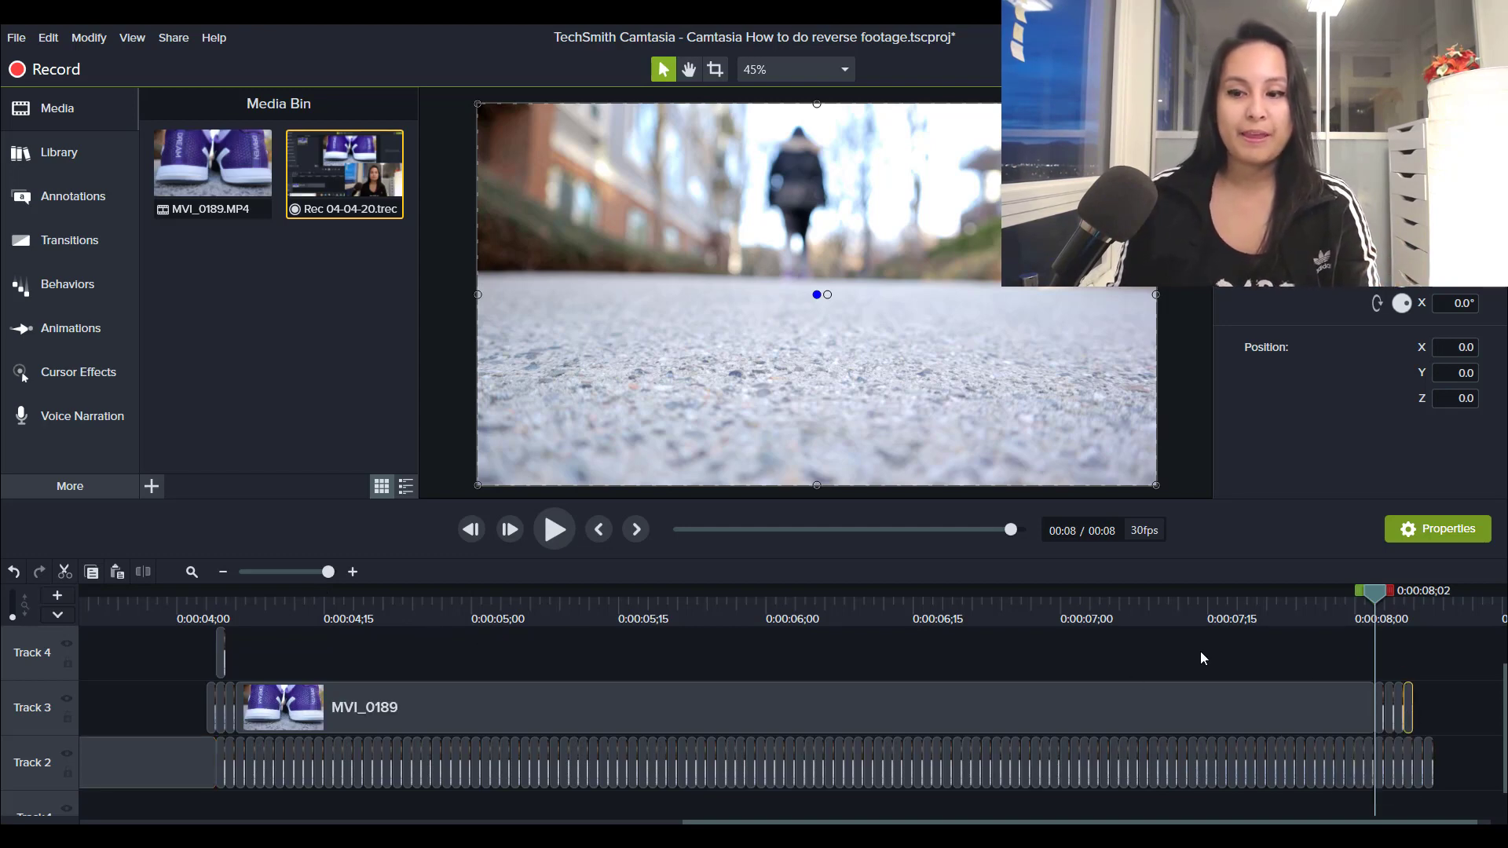
- Move a tiny end clip from Track 3 up onto Track 4 at the 4-second mark
drag(1409, 710, 218, 659)
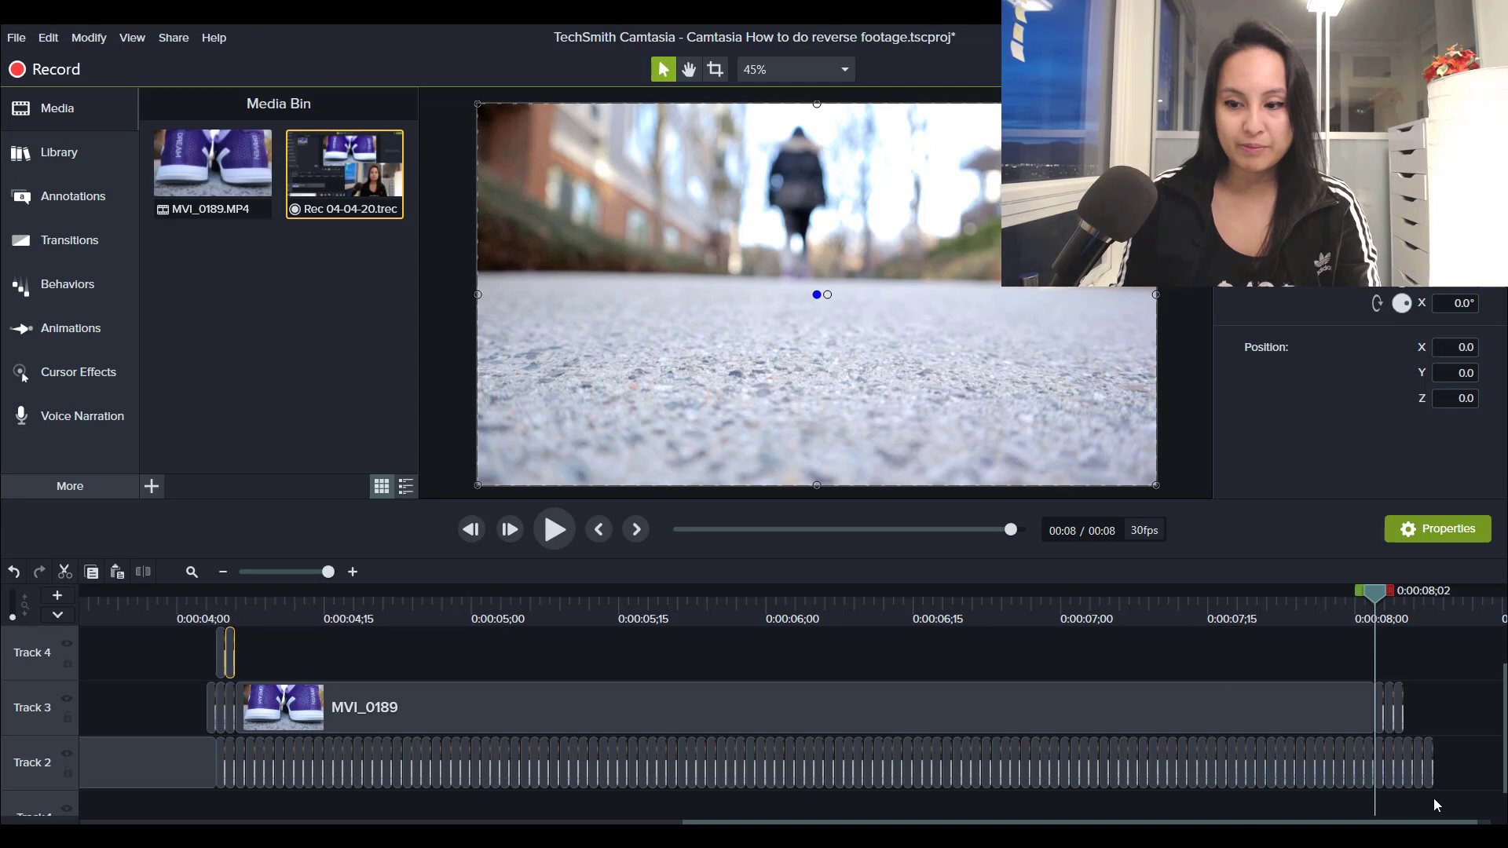
drag(1434, 797, 216, 768)
click(214, 774)
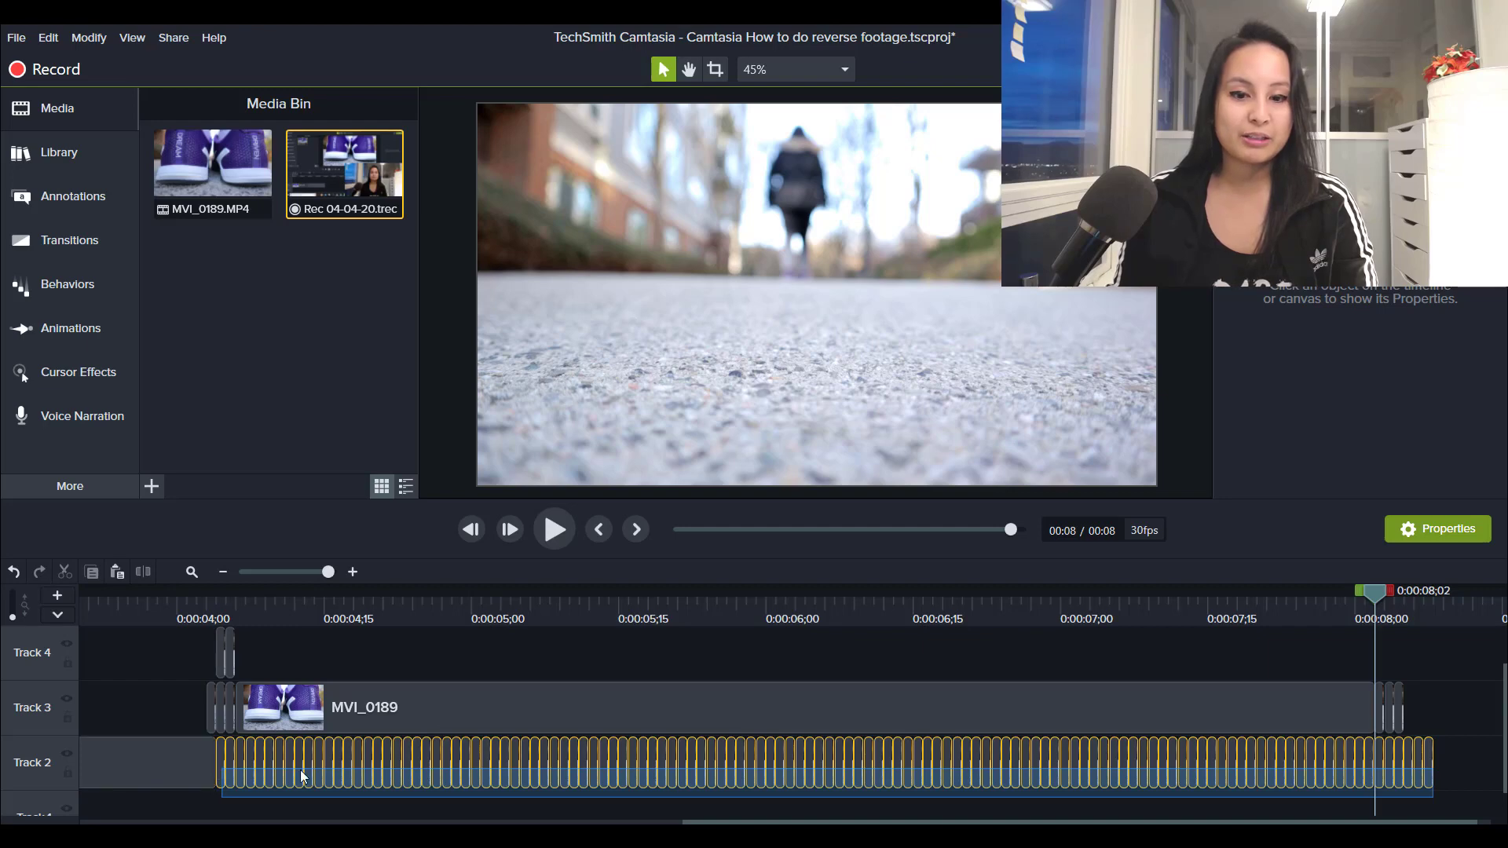
scroll(1270, 817, down, 1)
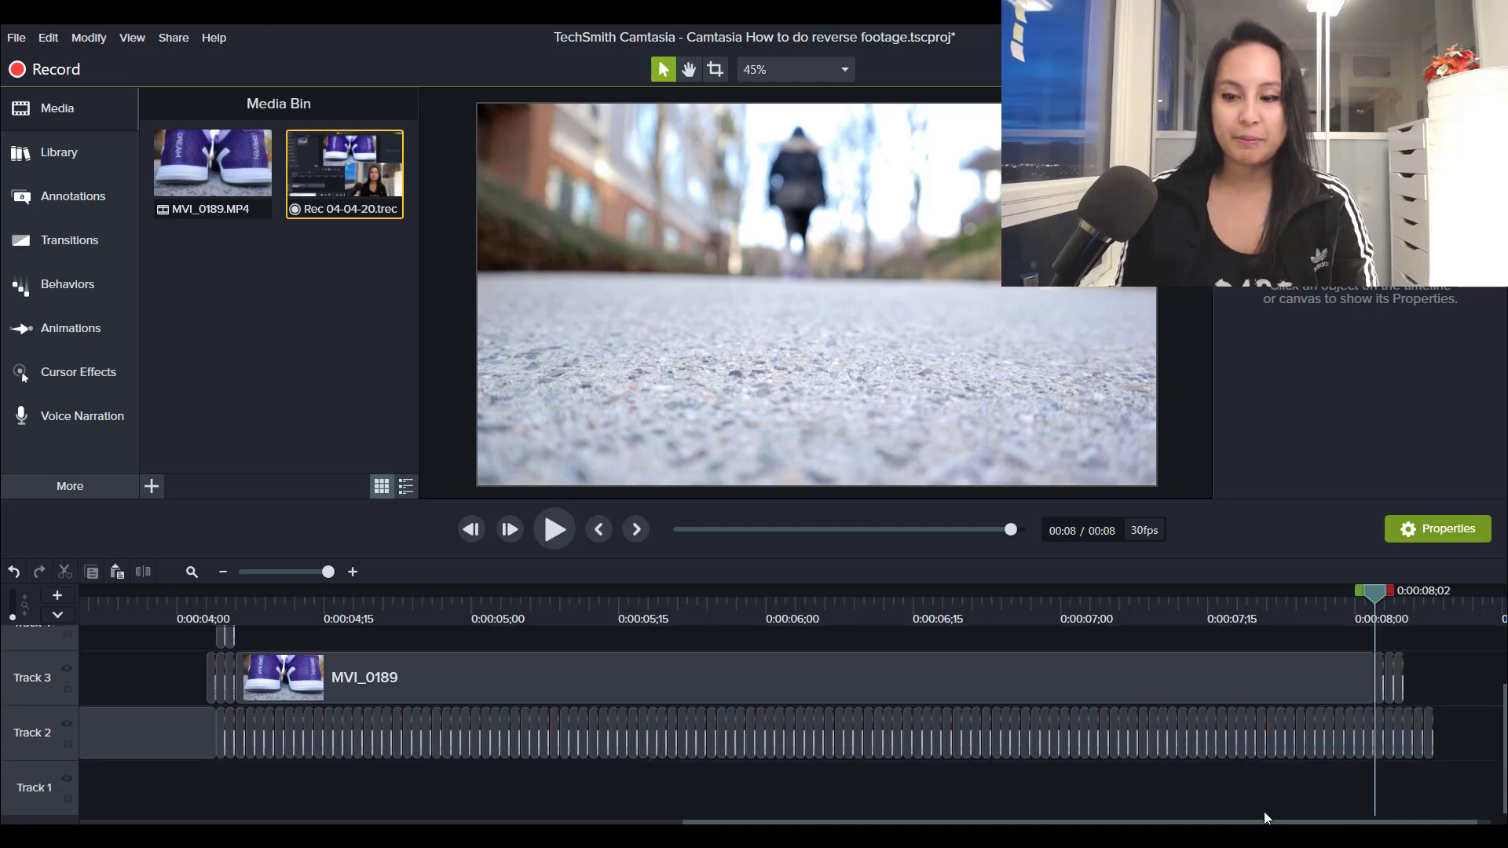
scroll(1262, 796, up, 2)
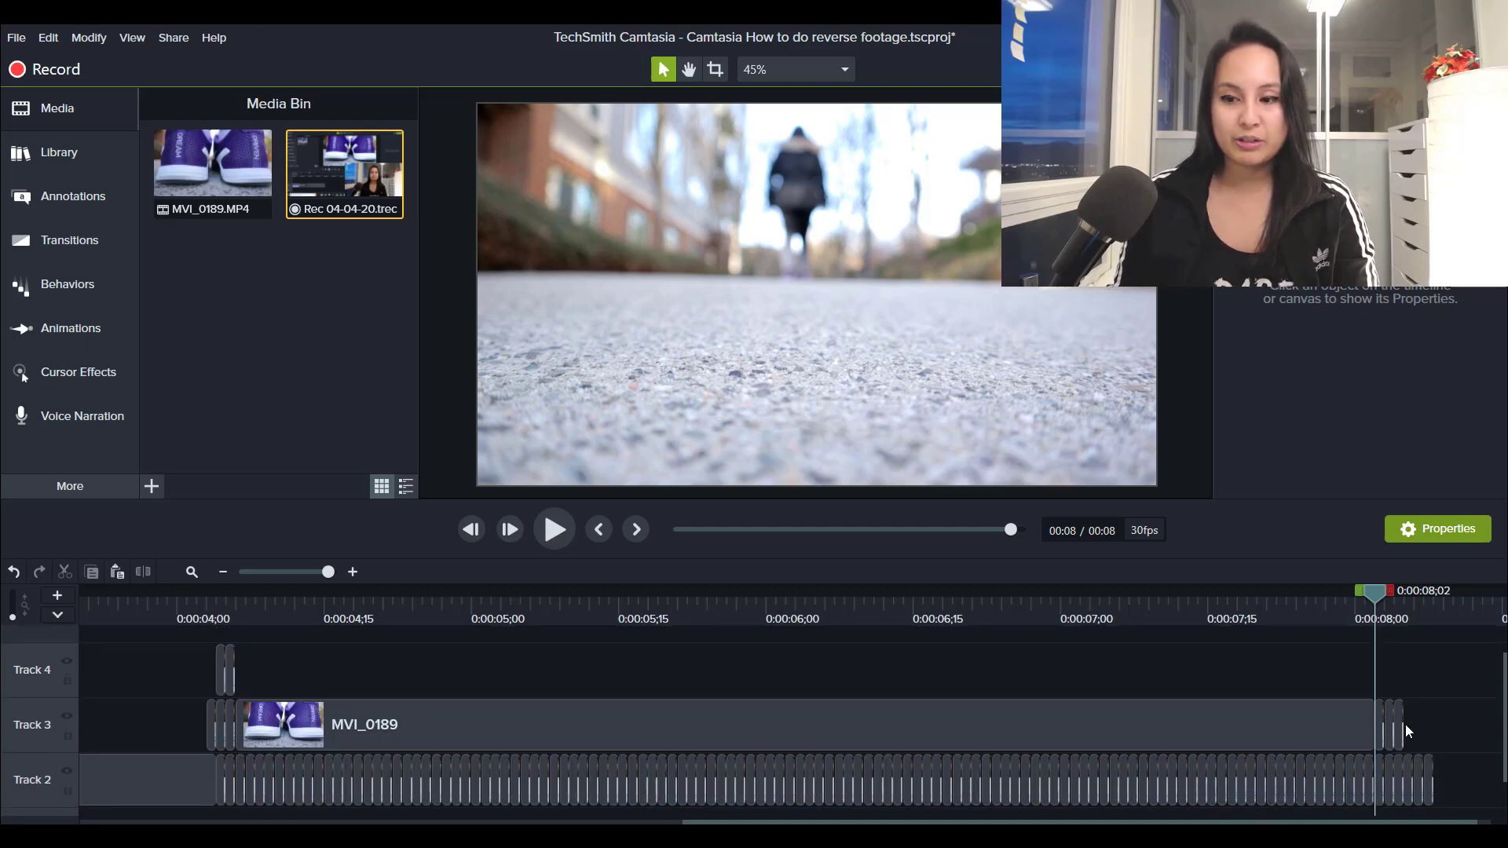
- Line up another single-frame clip just after 0:00:04;00 on Track 4 and trim the Track 3 clip's end
drag(1400, 732, 246, 672)
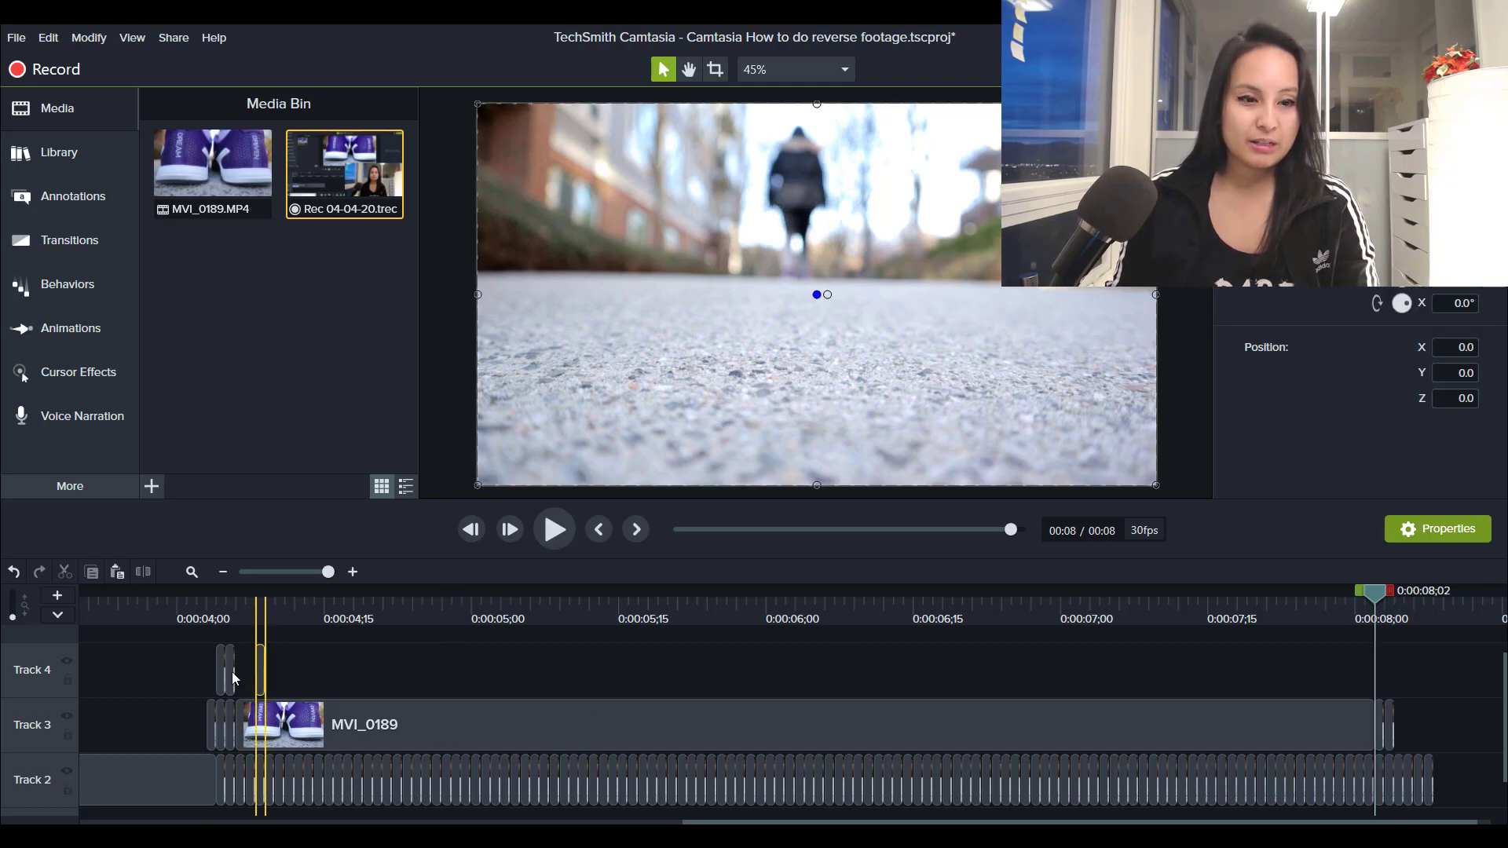
mouse_move(220, 674)
mouse_down()
mouse_move(207, 667)
mouse_move(251, 673)
mouse_move(239, 674)
mouse_up()
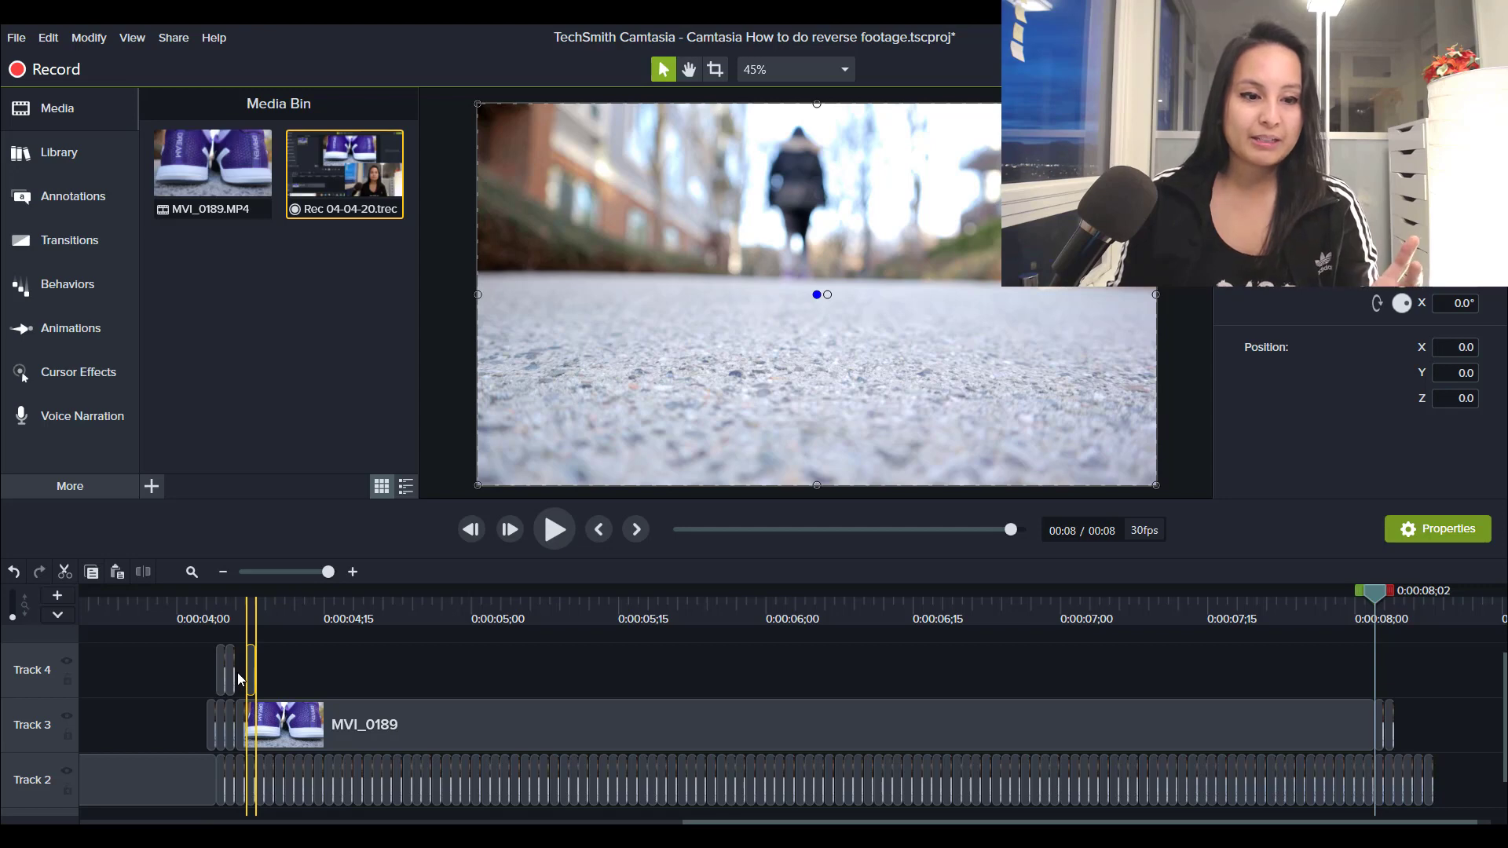
drag(234, 674, 235, 672)
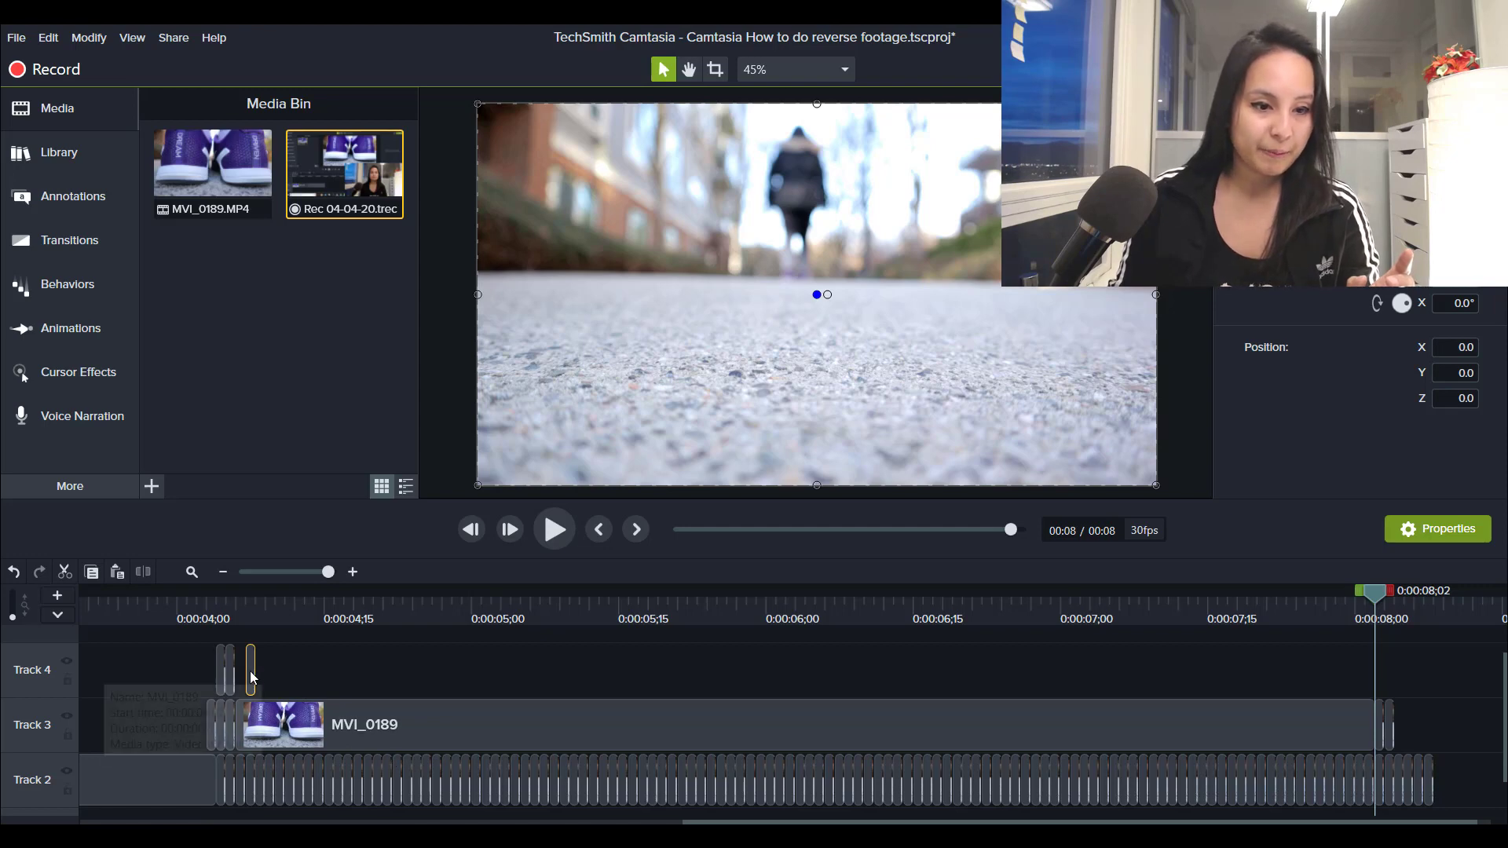
drag(251, 671, 256, 676)
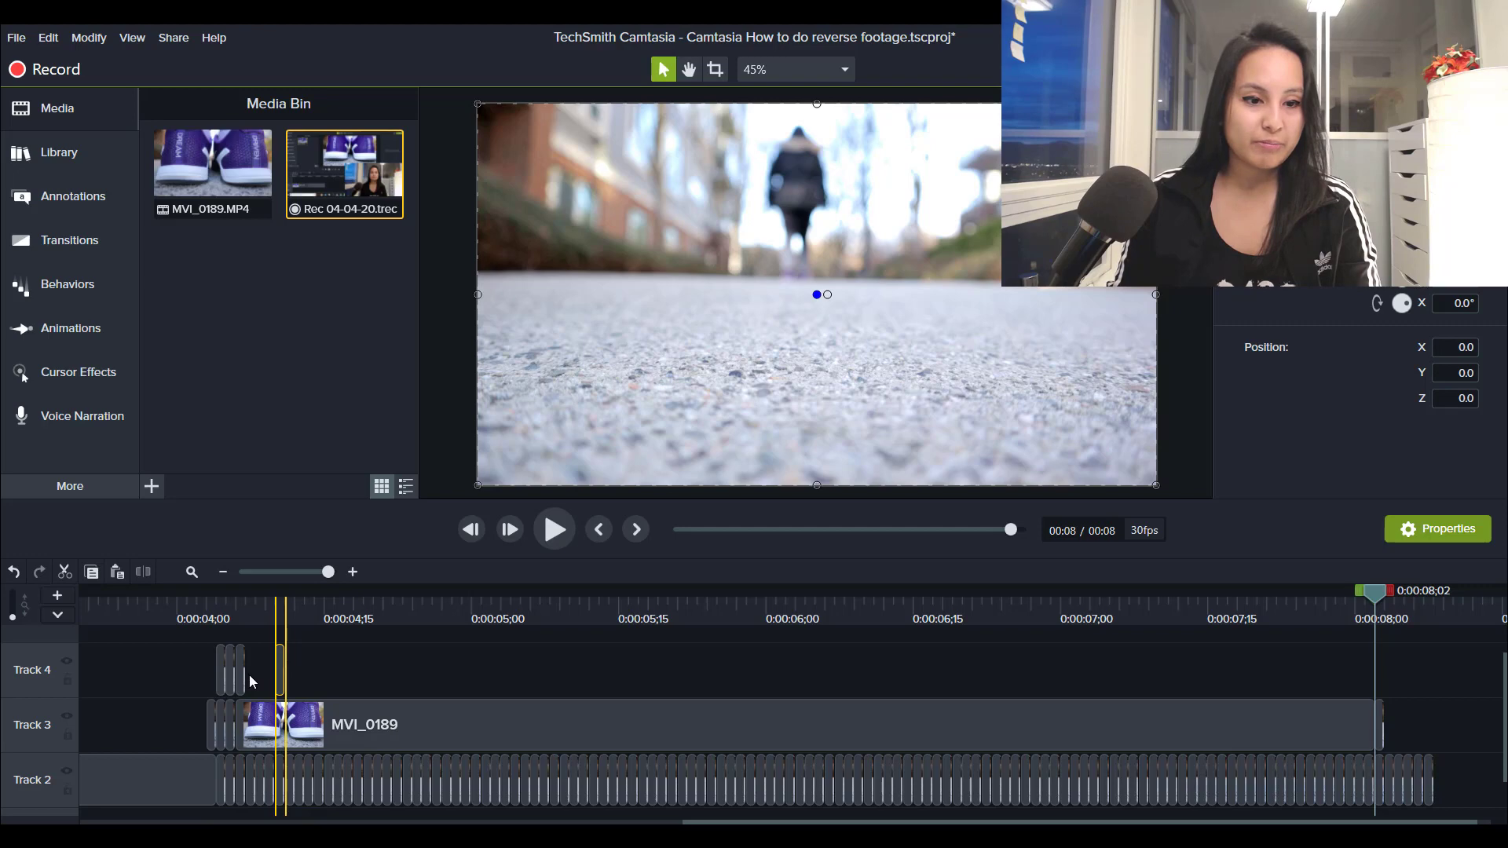
drag(249, 676, 253, 666)
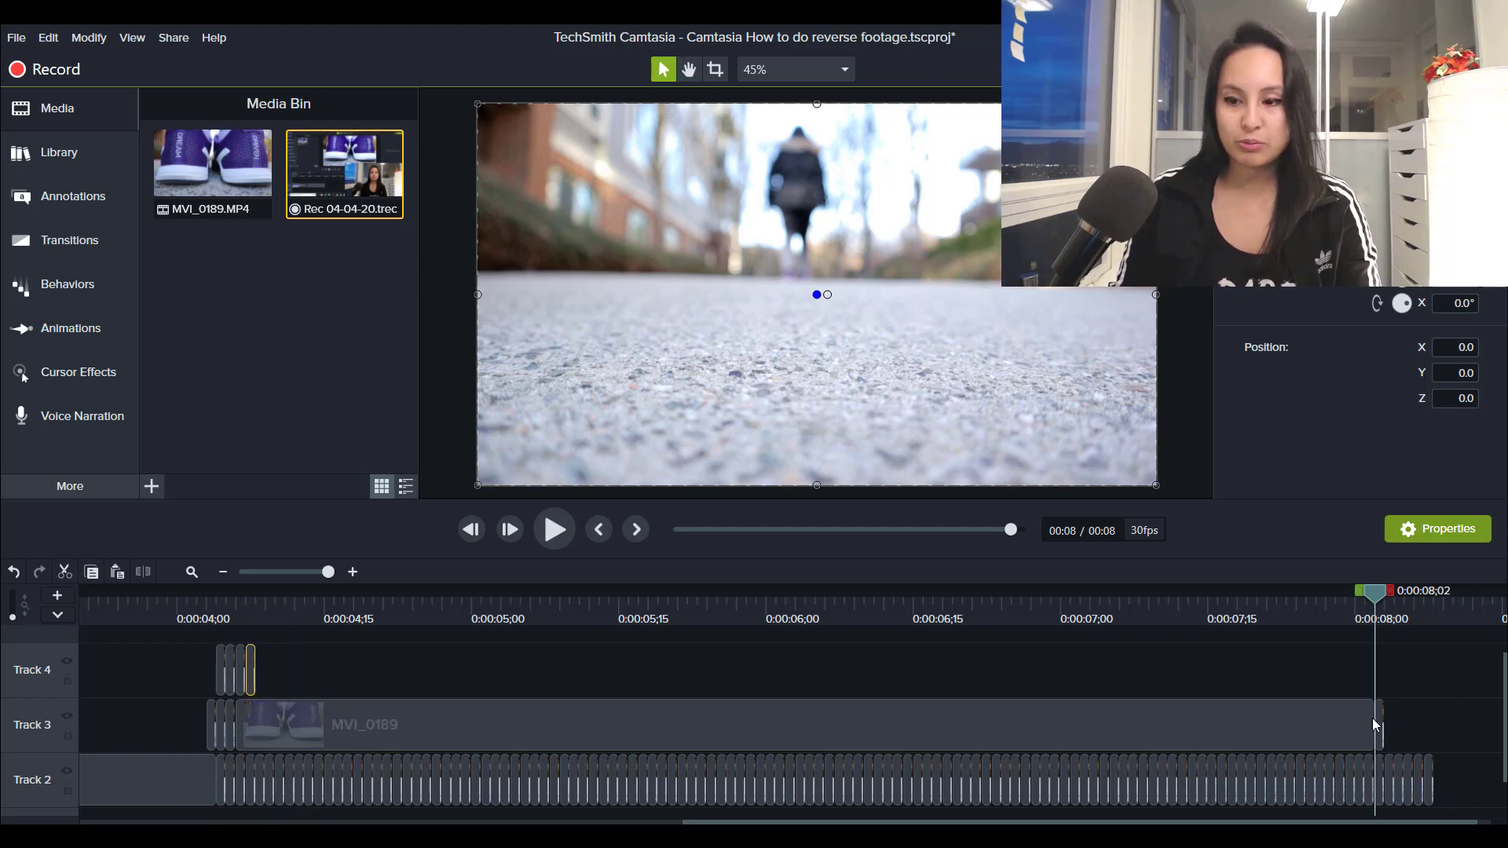
mouse_move(1374, 718)
mouse_down()
mouse_move(1355, 667)
mouse_move(449, 701)
mouse_move(258, 665)
mouse_up()
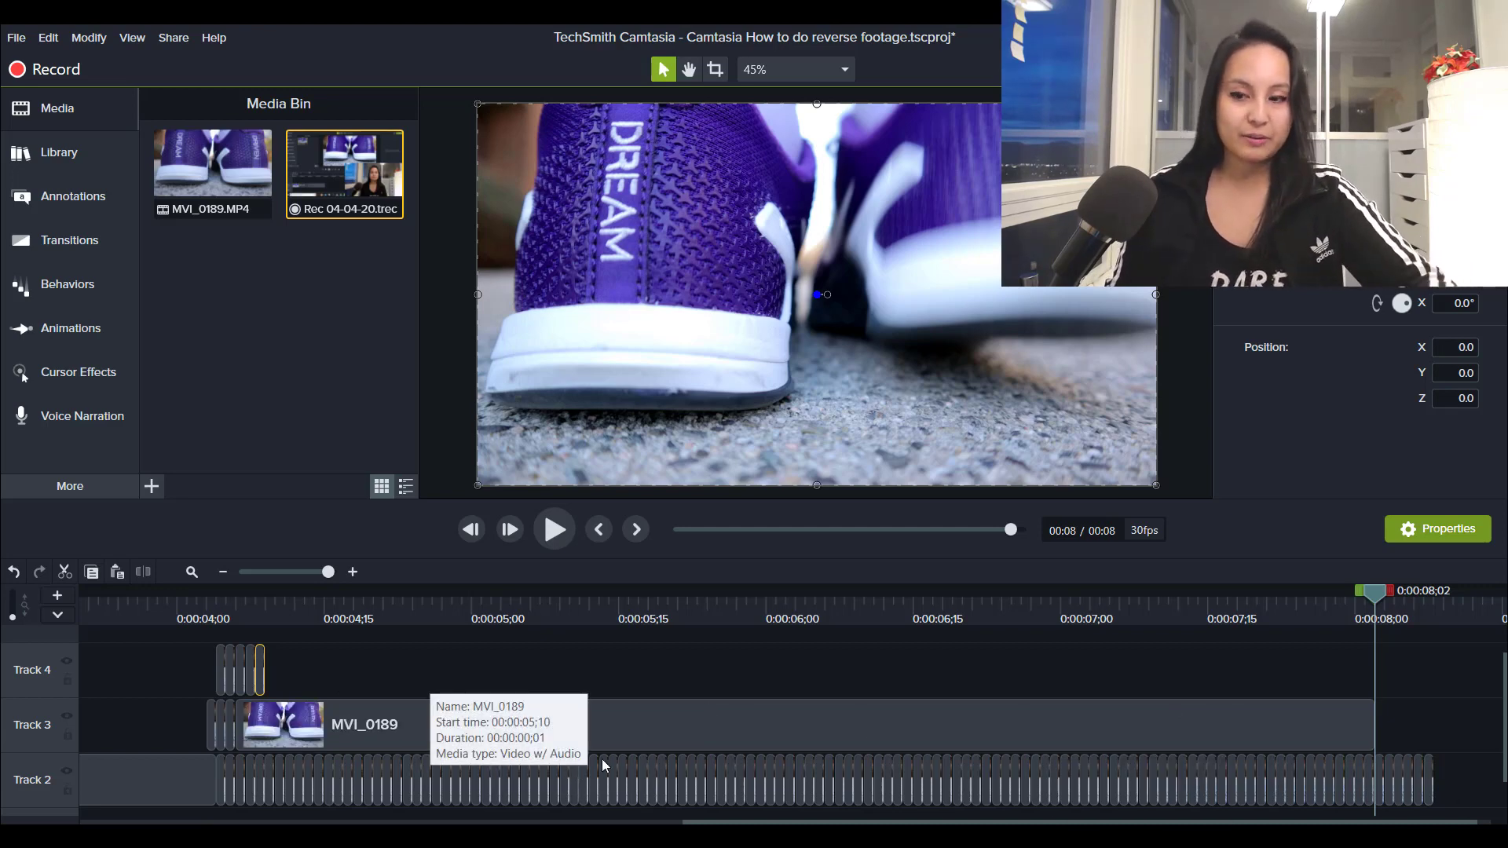
- Delete all clips on Tracks 3 and 4
click(1404, 713)
drag(1375, 720, 157, 672)
key(Delete)
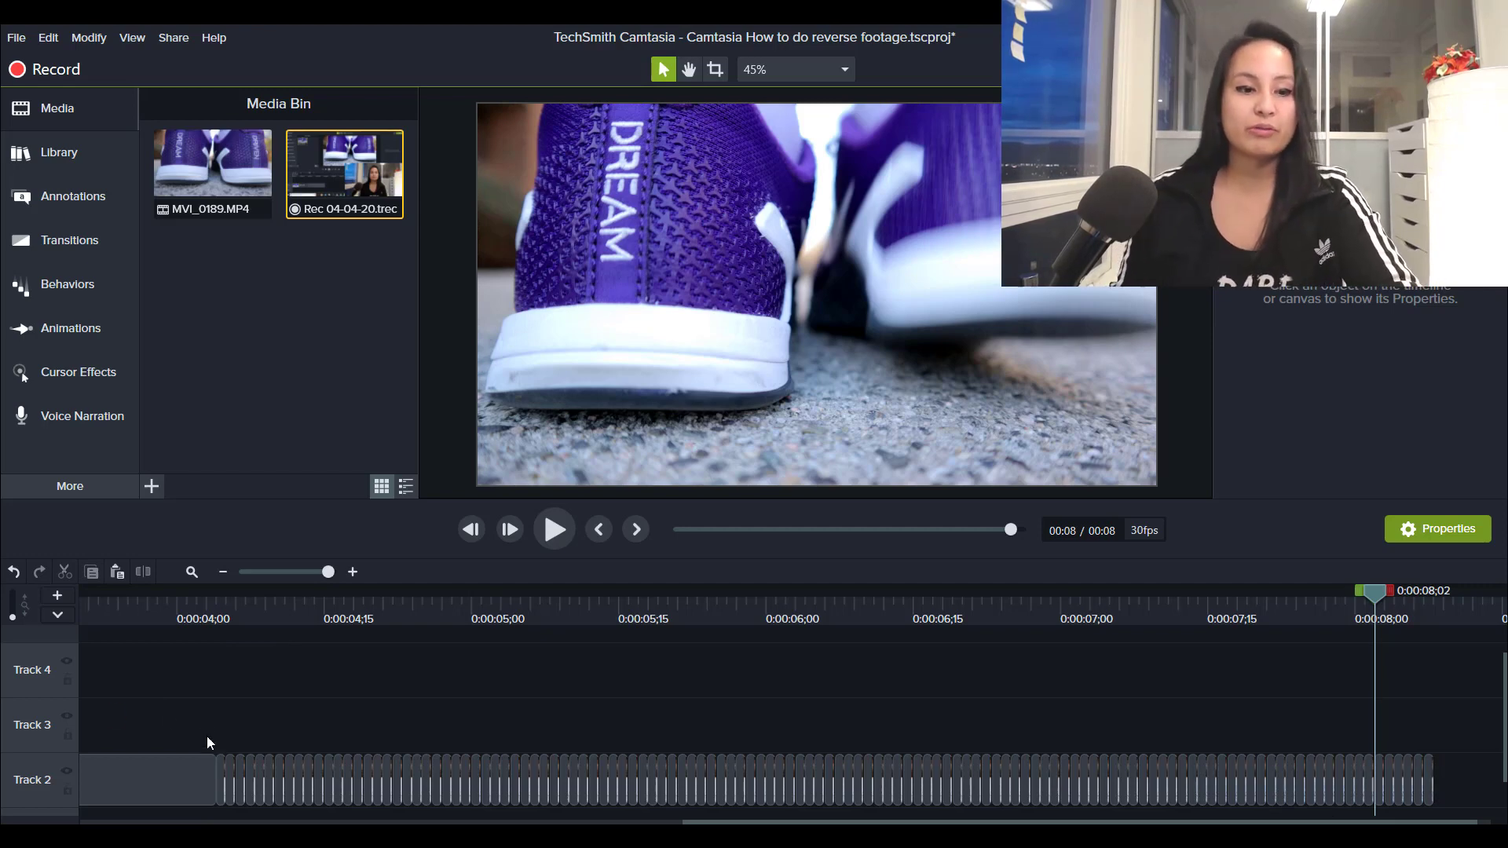
- Preview the remaining Track 2 footage from 0:00:04;04, pausing at about 6 seconds
click(214, 605)
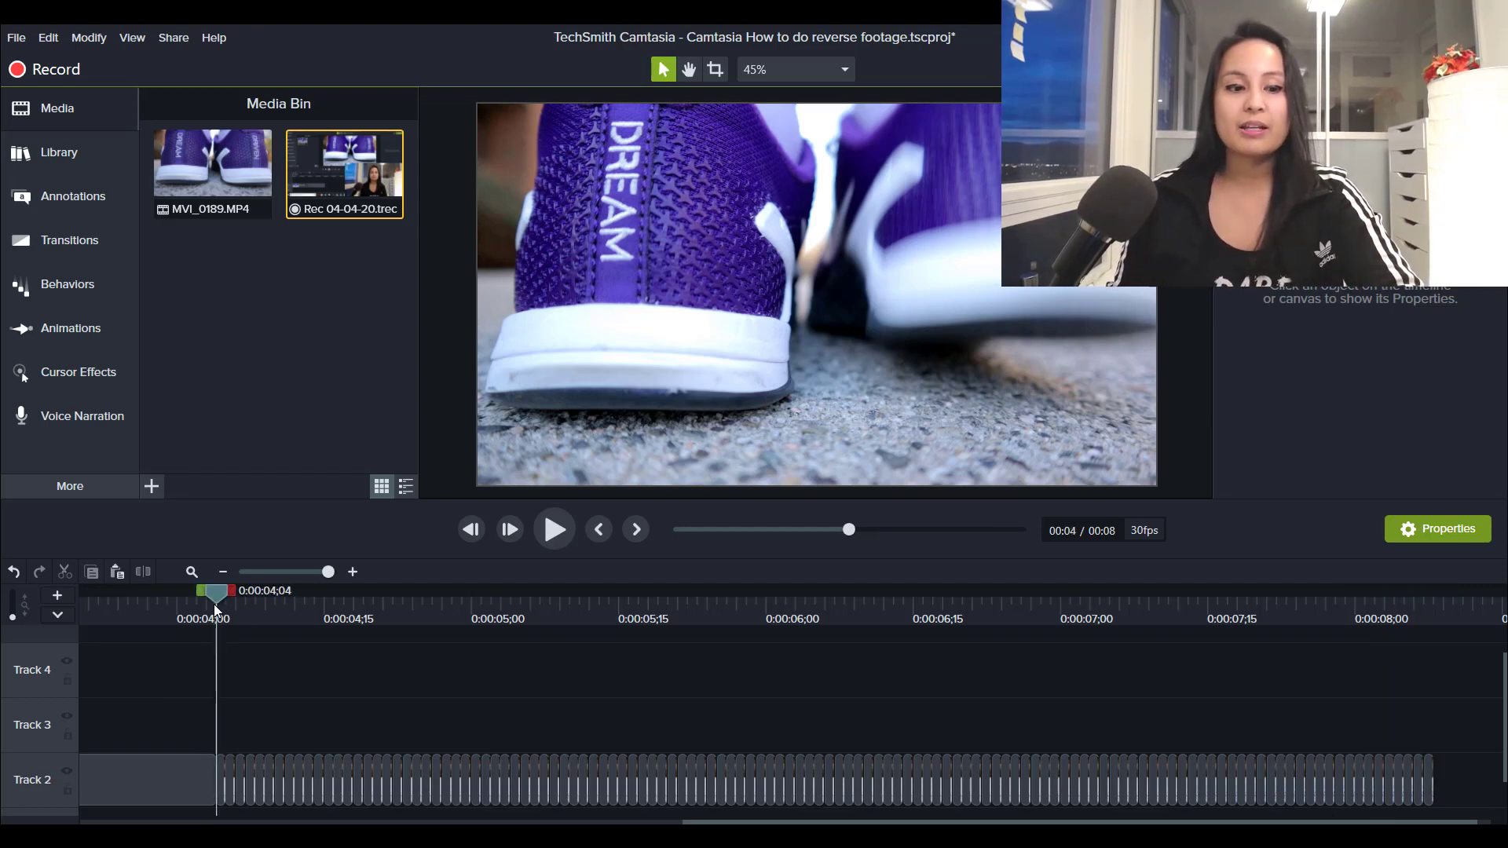
drag(221, 605, 214, 645)
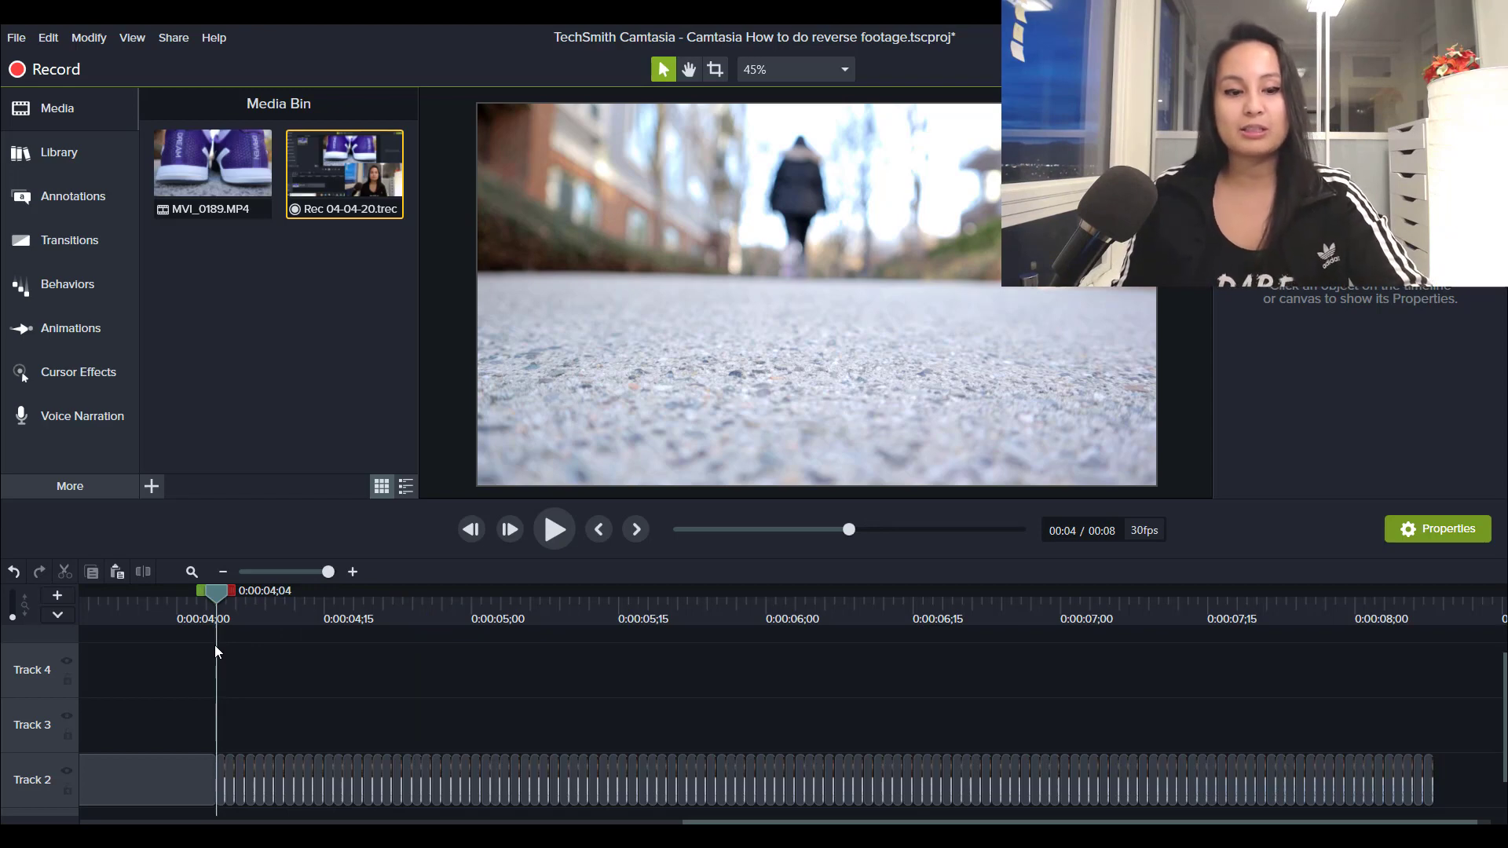
key(space)
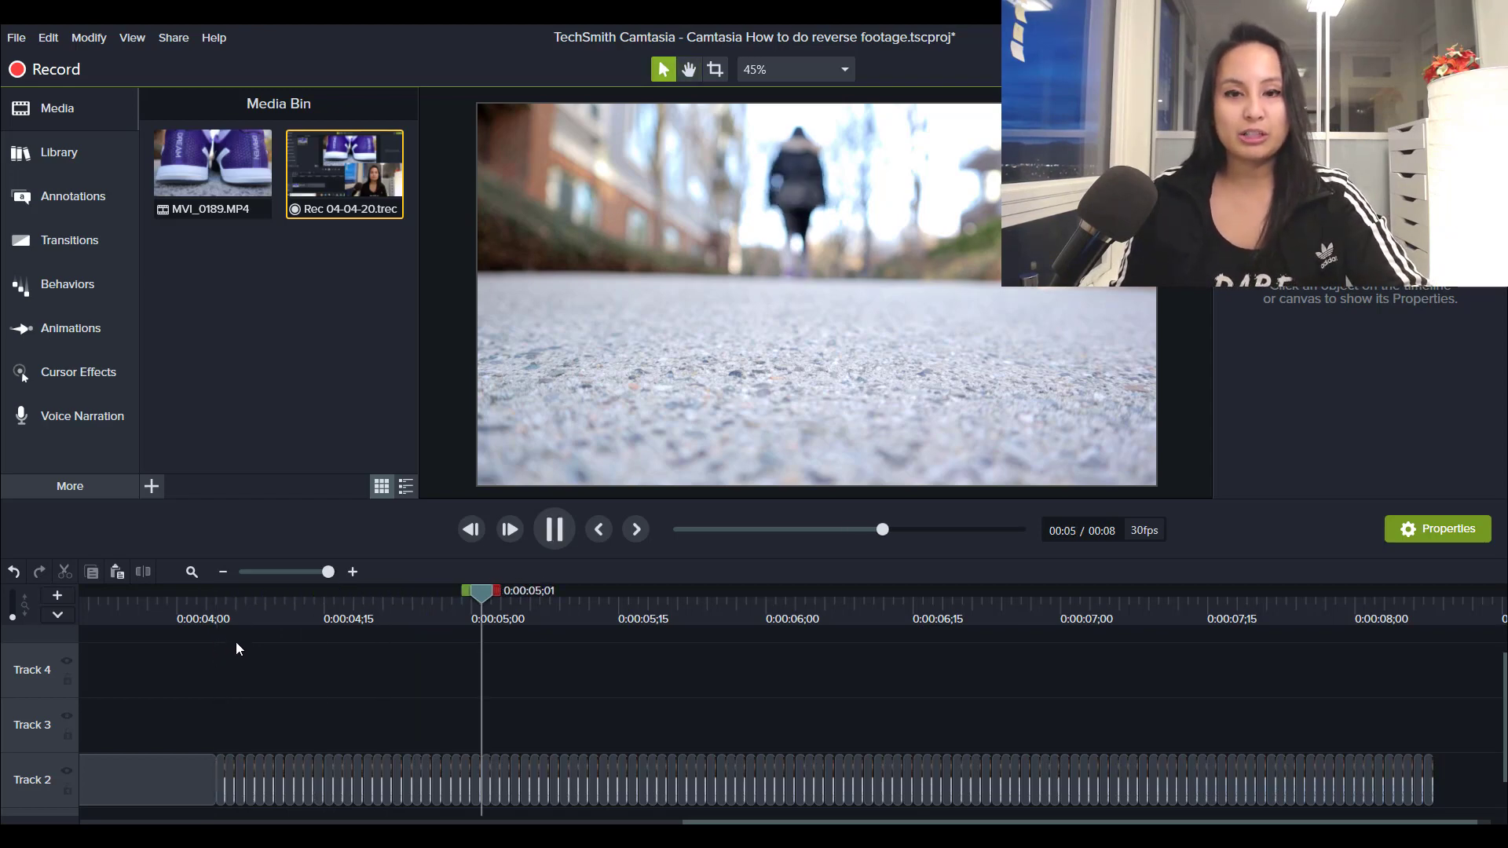
key(space)
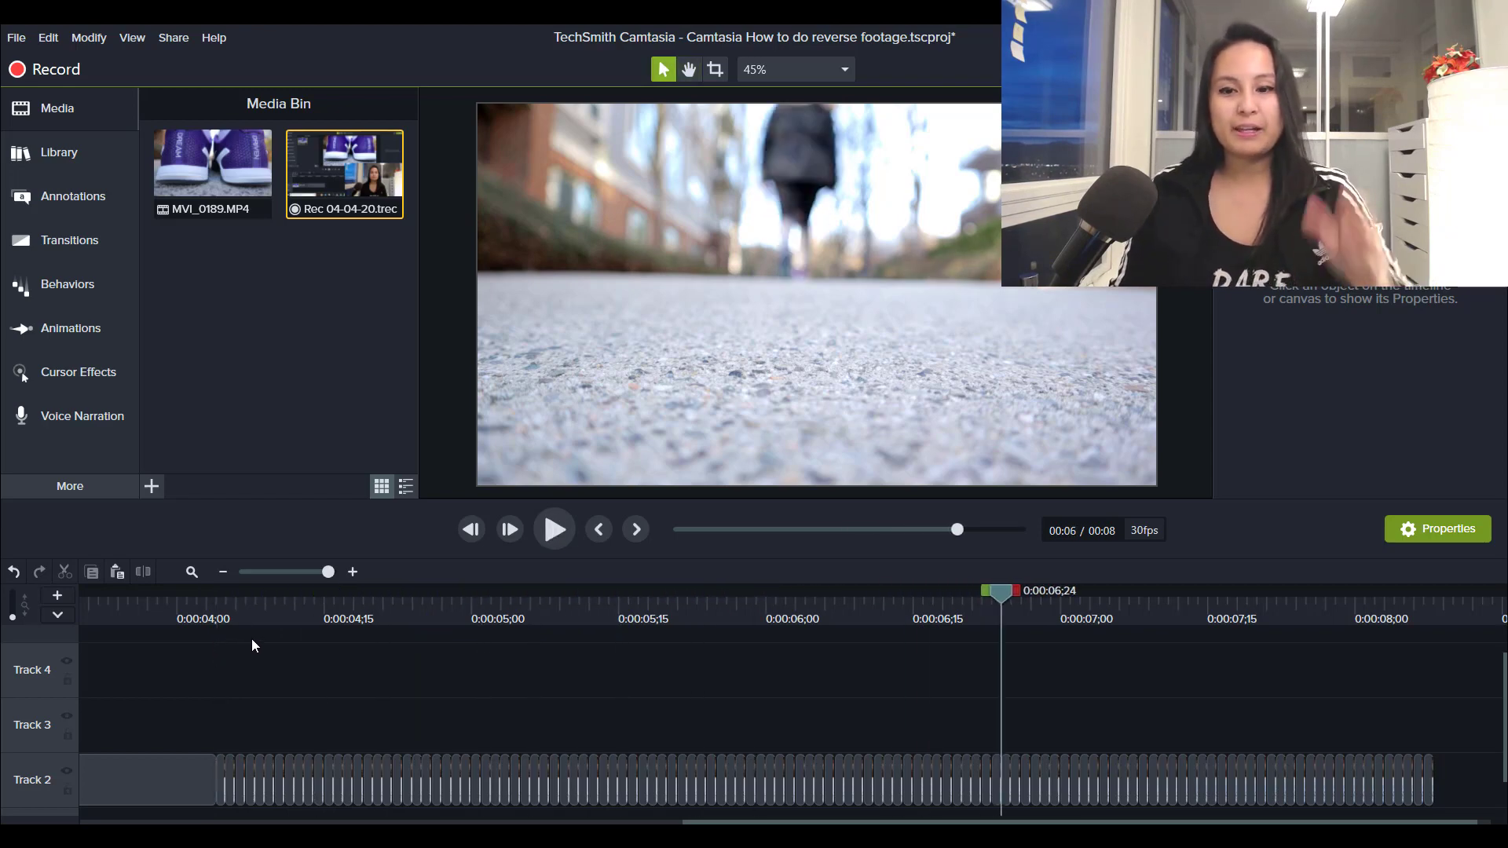
click(213, 617)
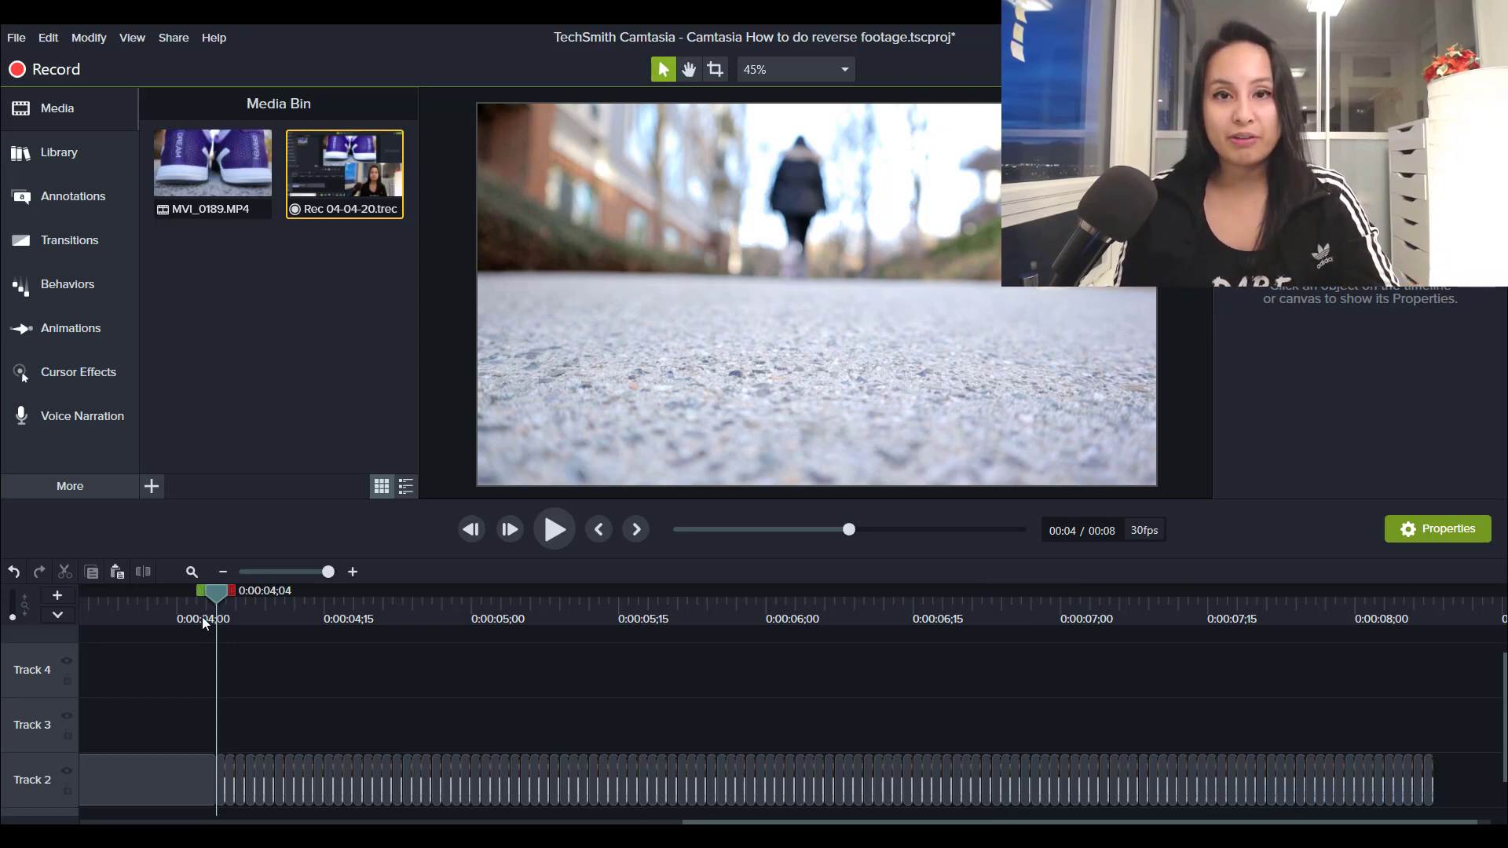
mouse_move(849, 835)
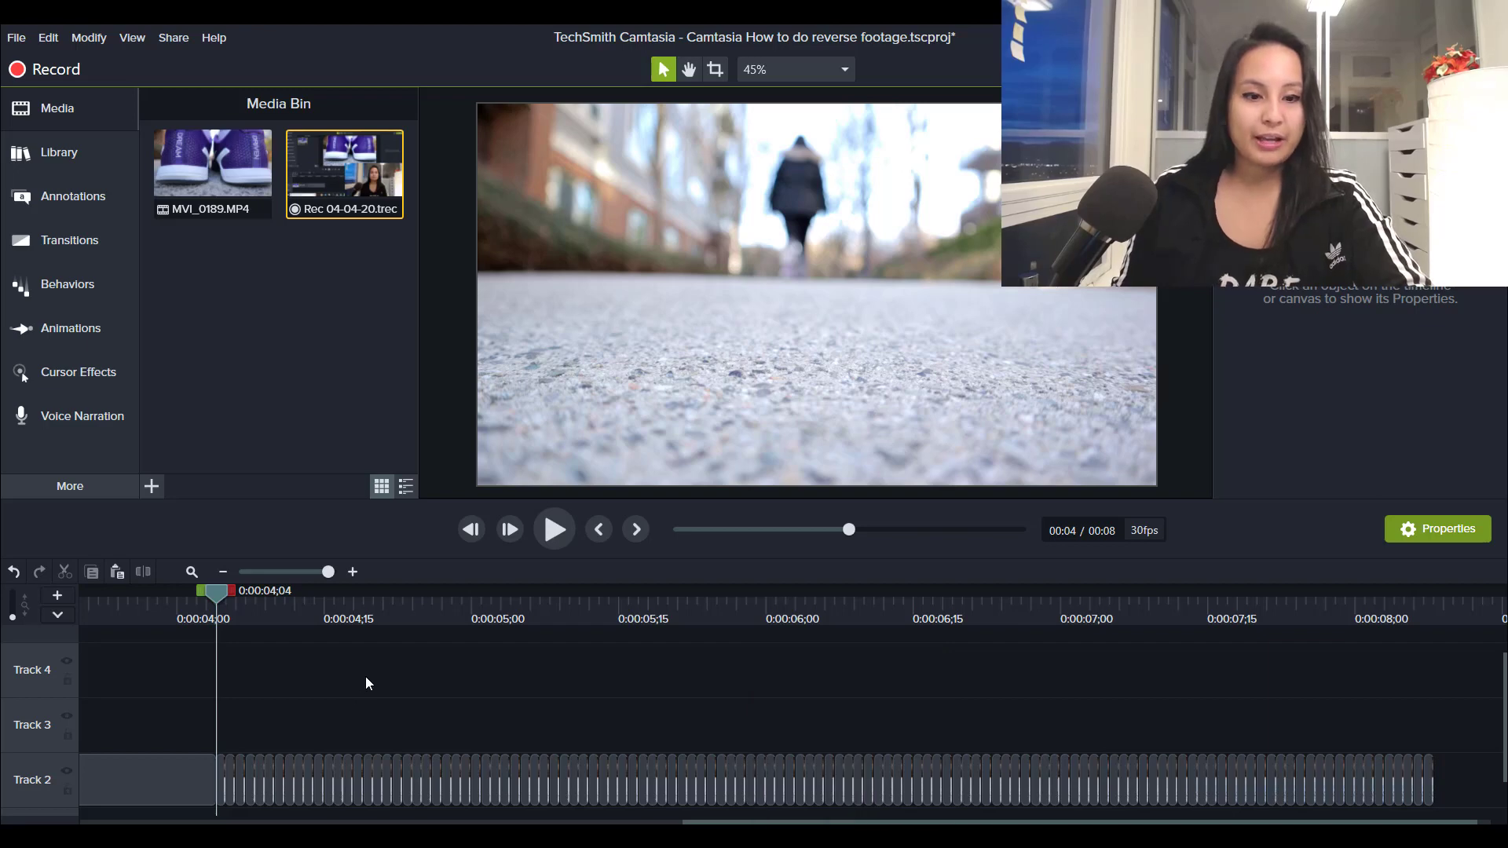
click(555, 531)
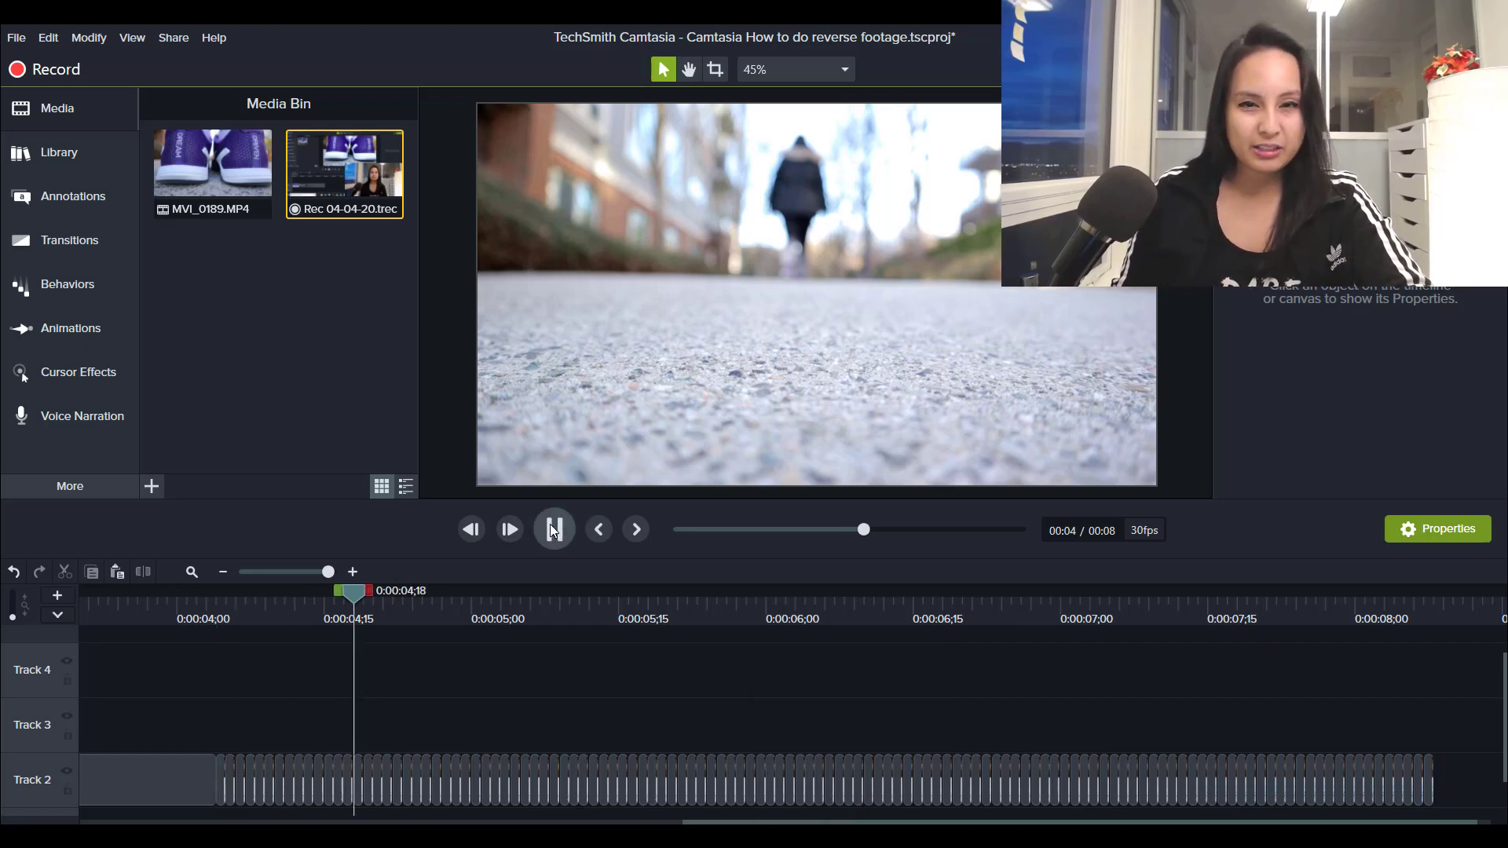
click(550, 524)
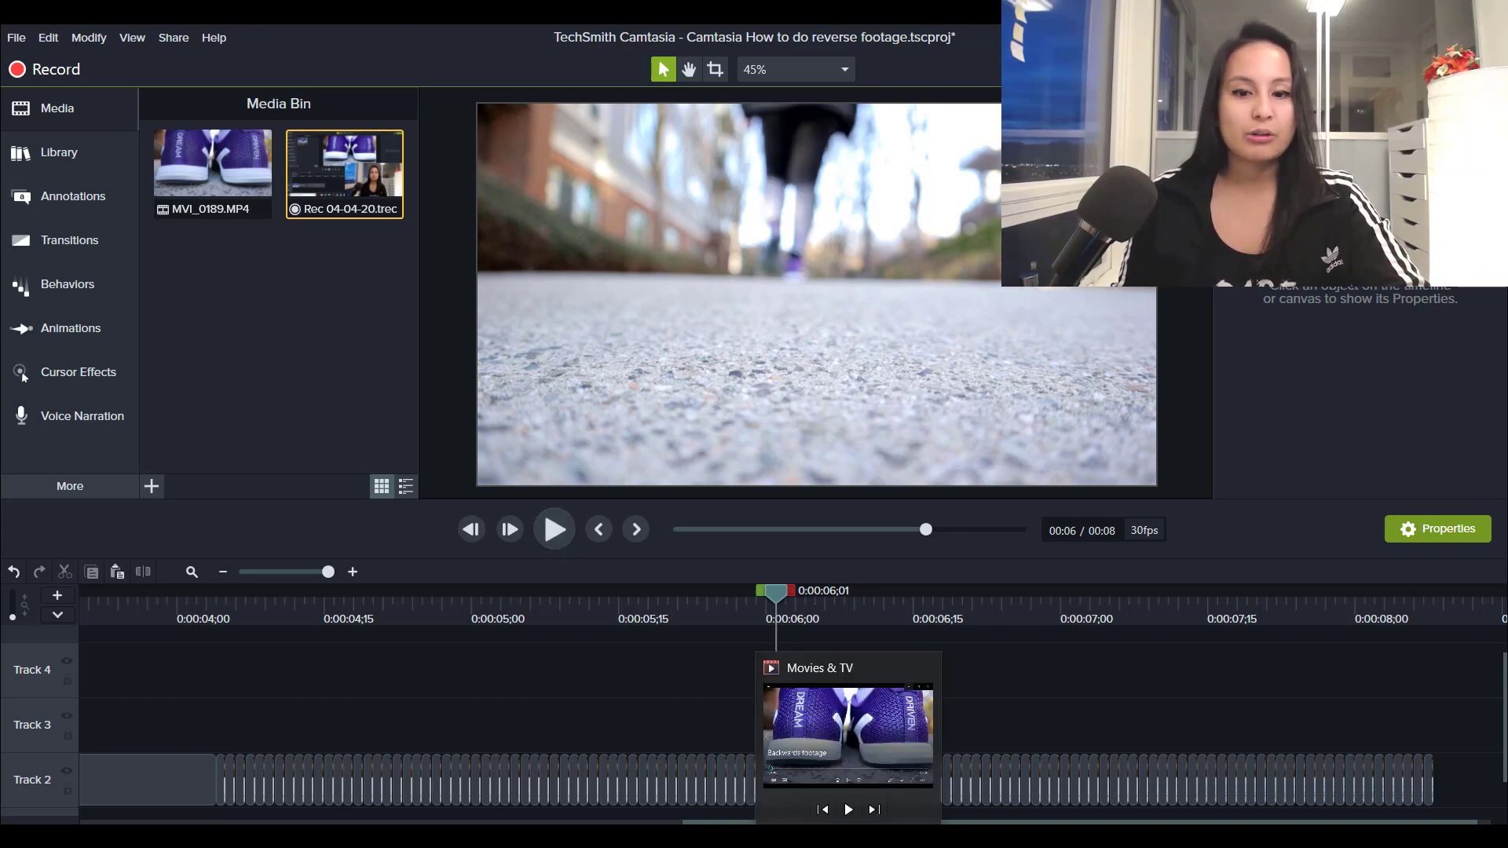
- Bring up the rendered Backwards footage video in Movies & TV and play it from the start
click(848, 837)
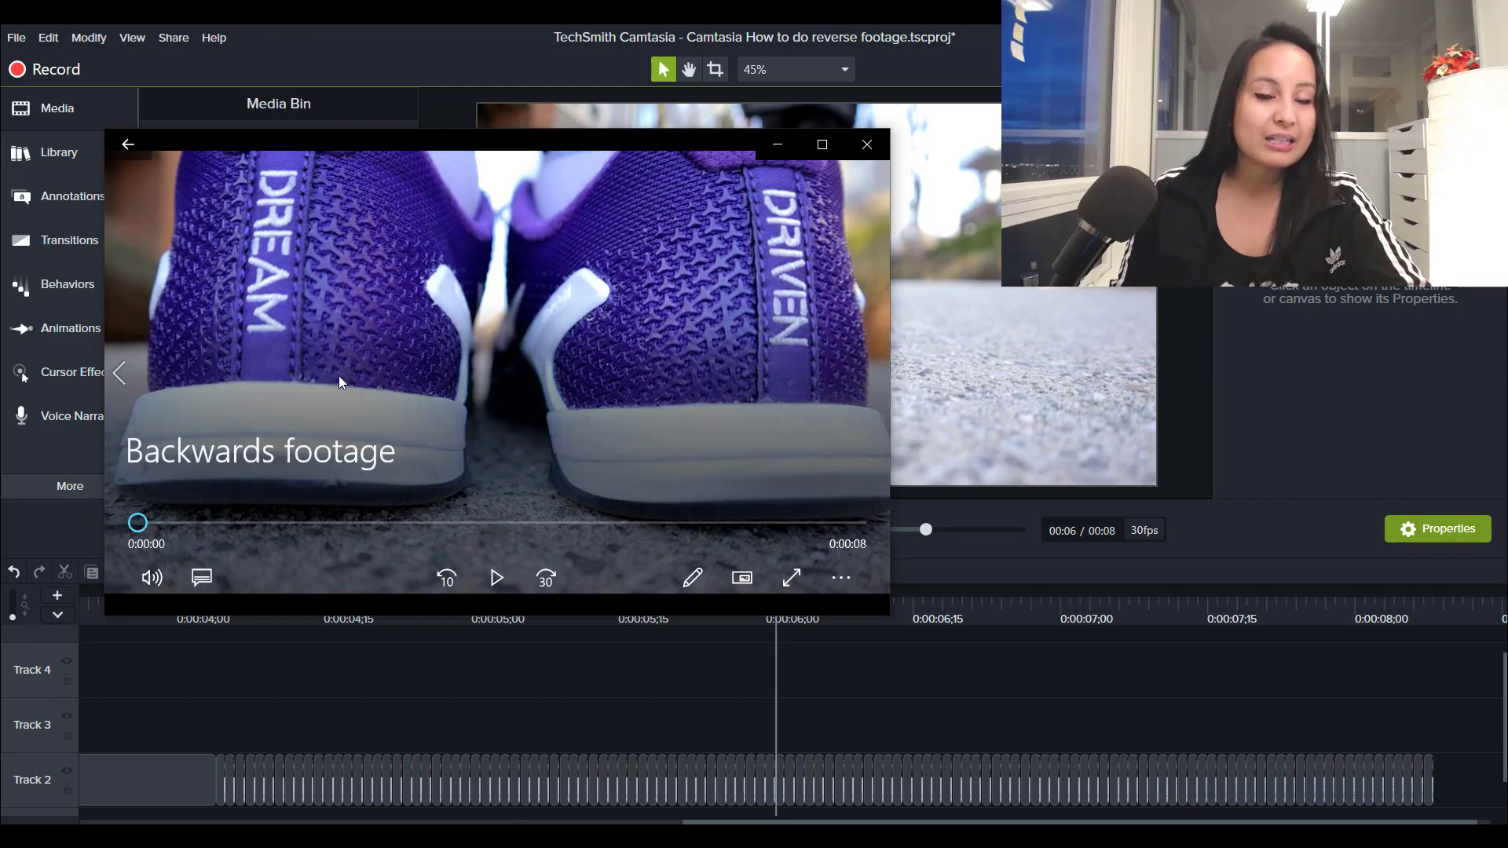
click(500, 583)
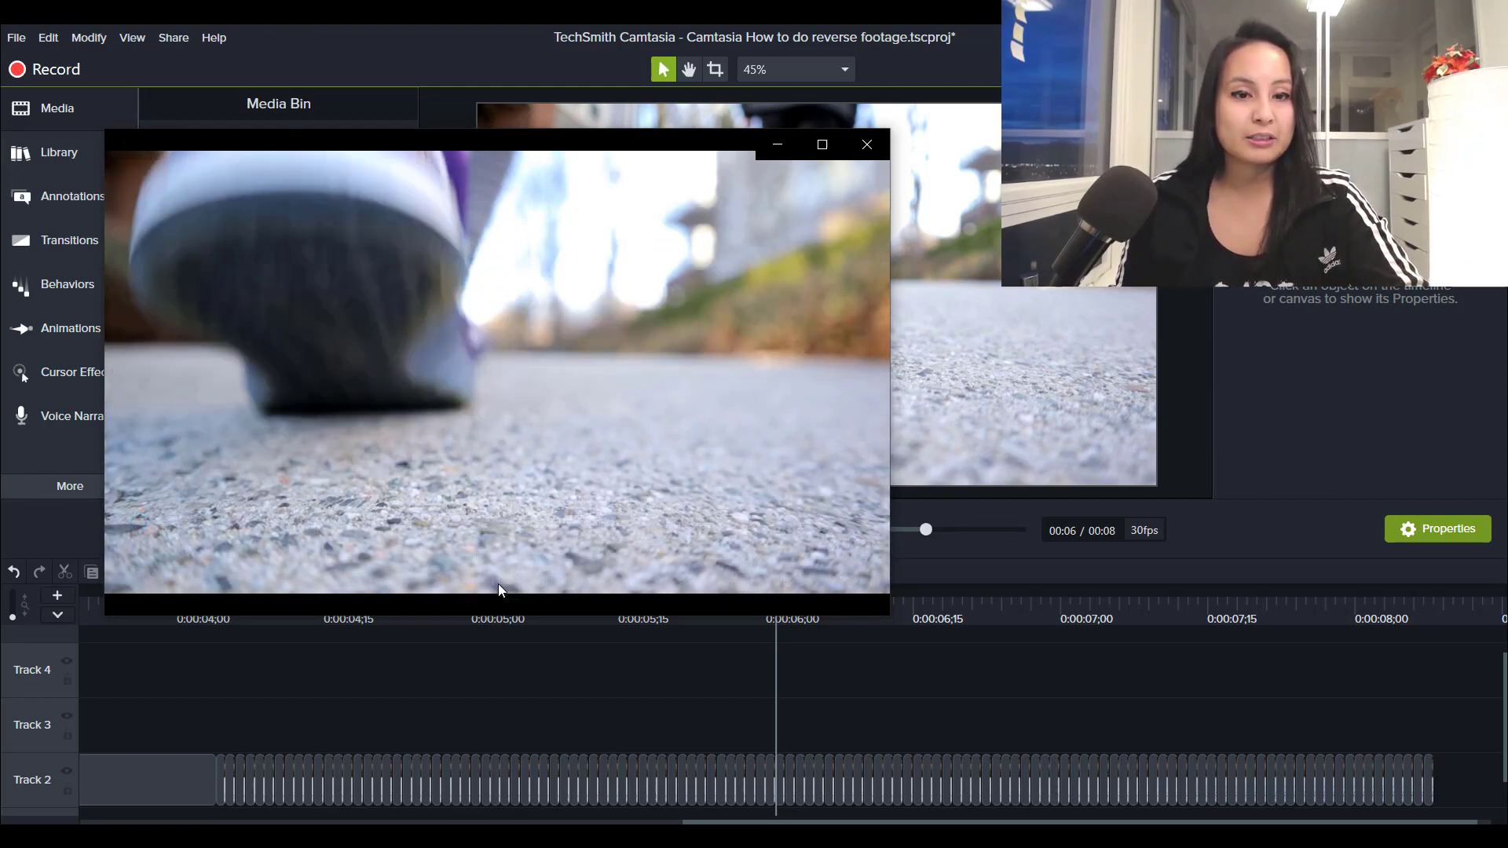